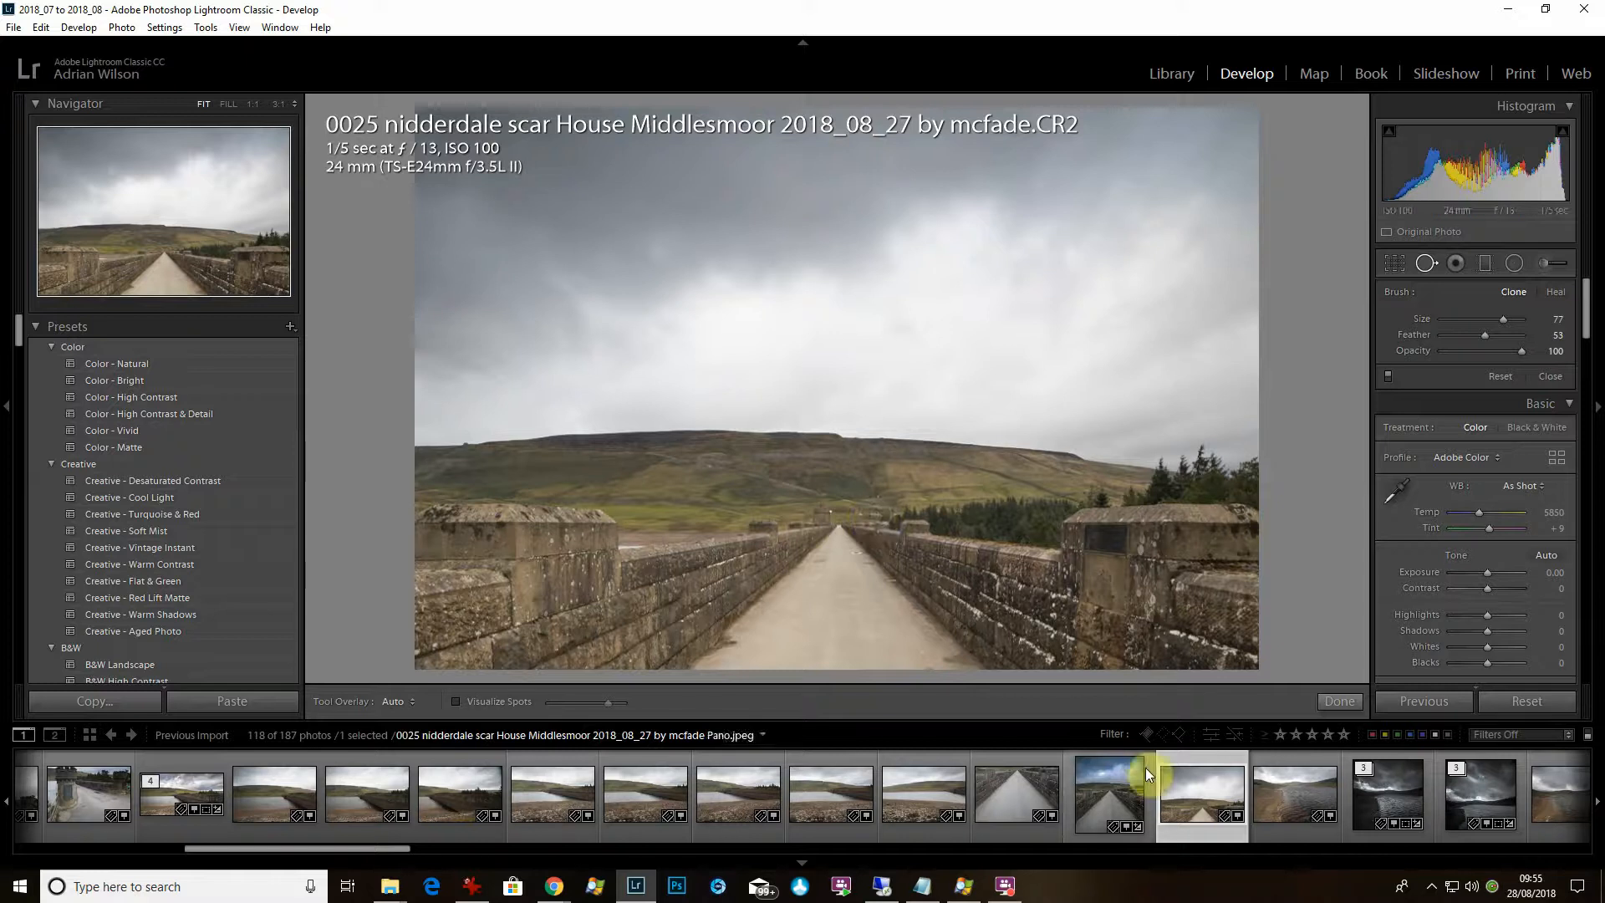
Flip between the 0024 and 0025 walkway shots in the filmstrip to compare them.
left_click(1005, 831)
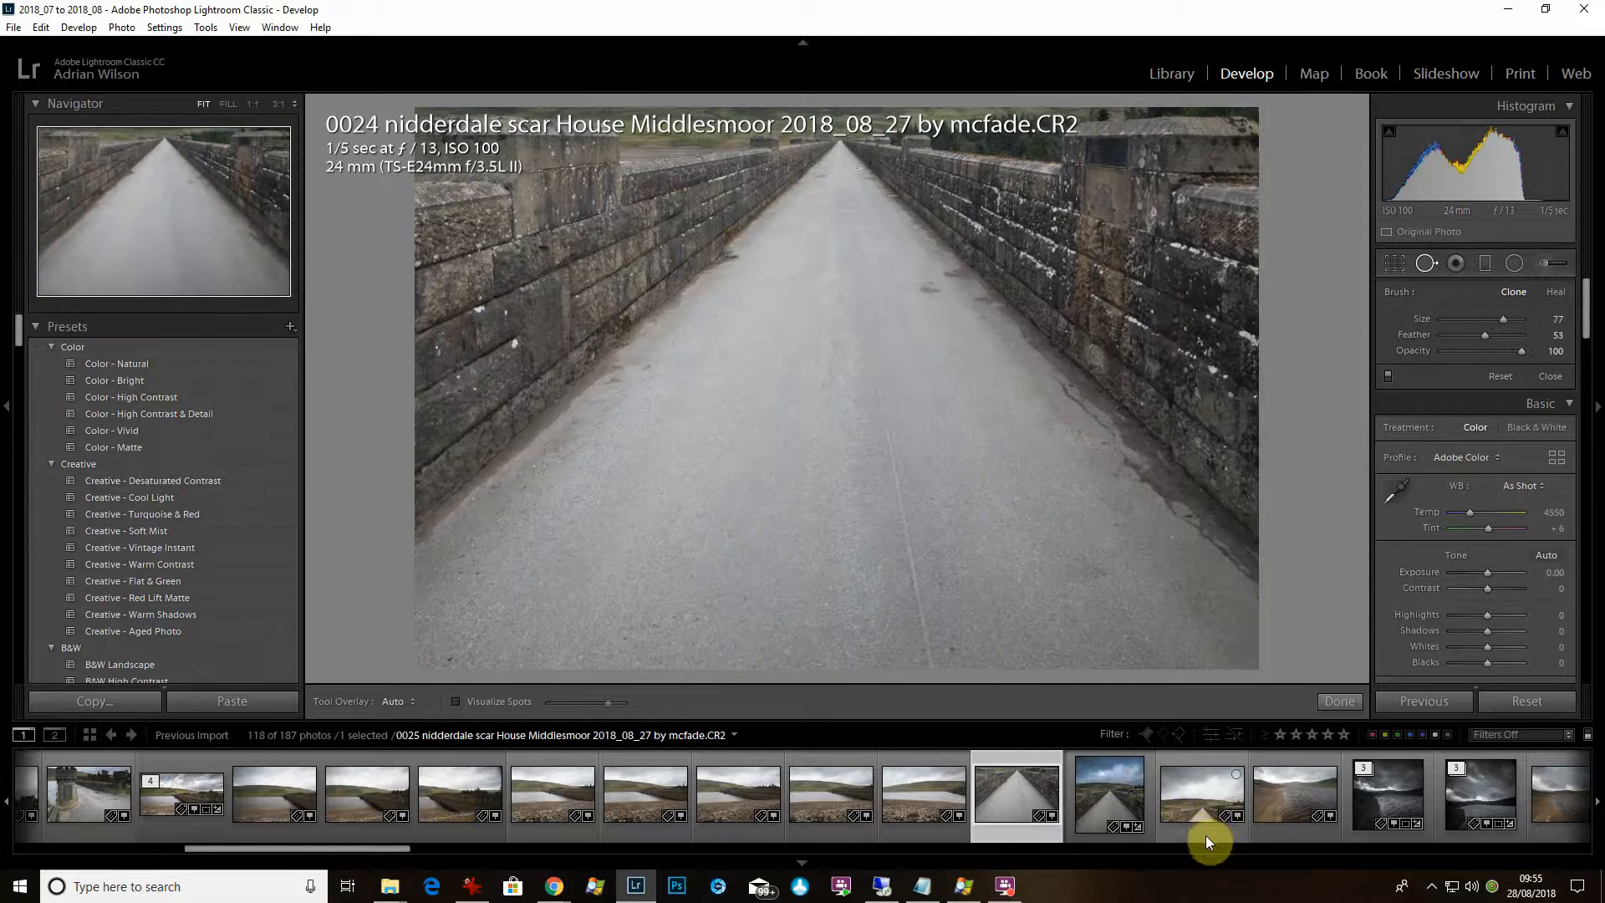
left_click(1206, 835)
left_click(1026, 839)
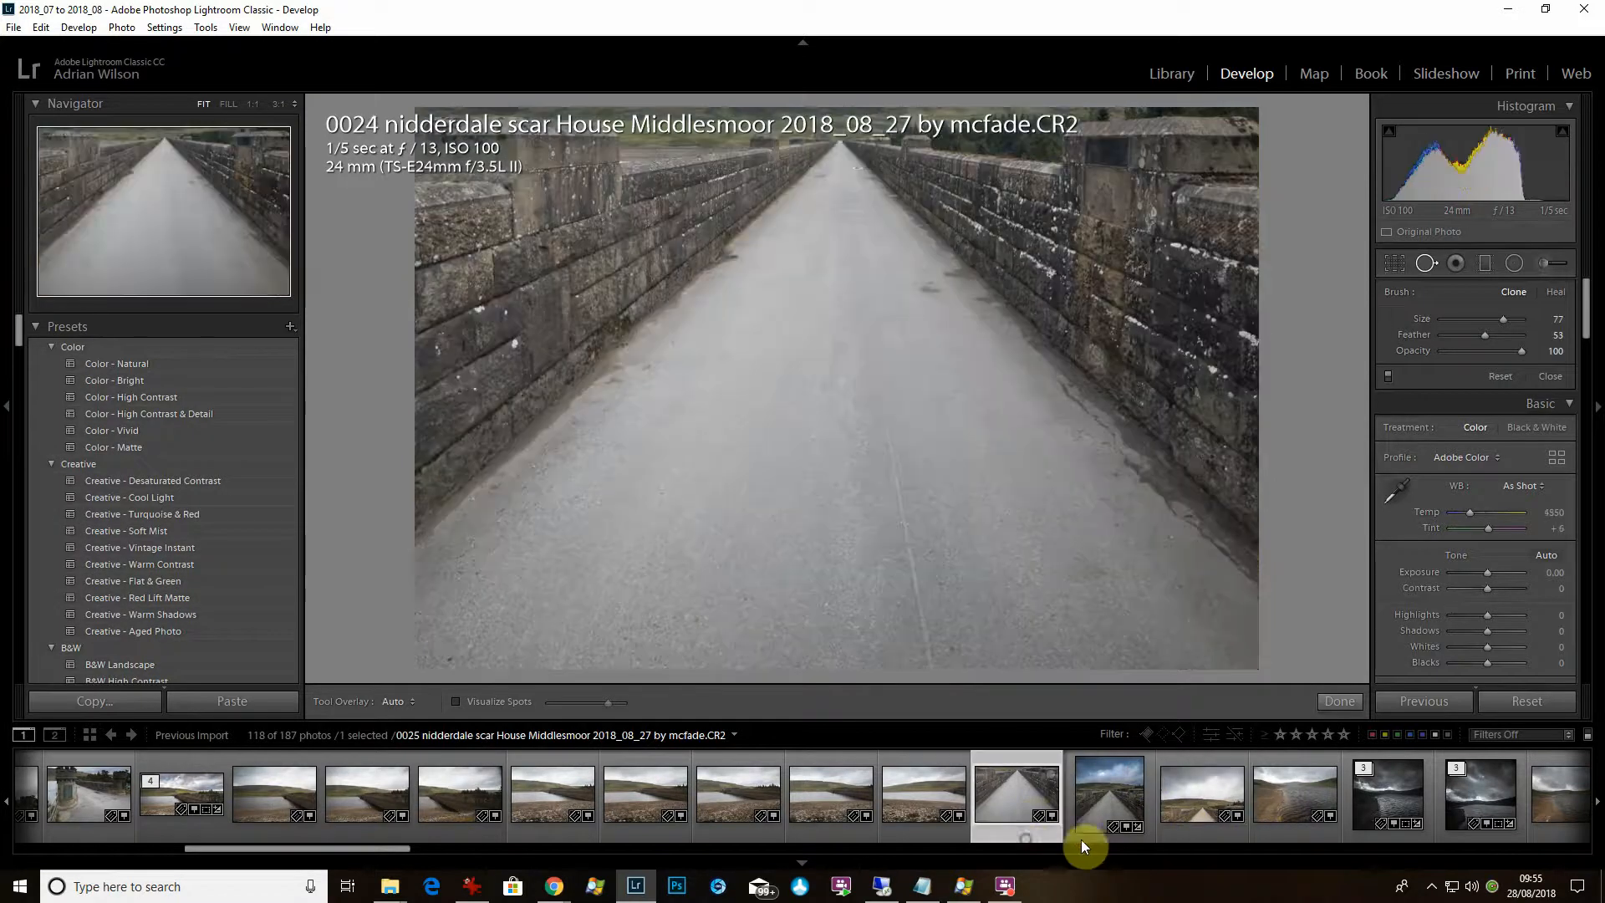
left_click(1192, 835)
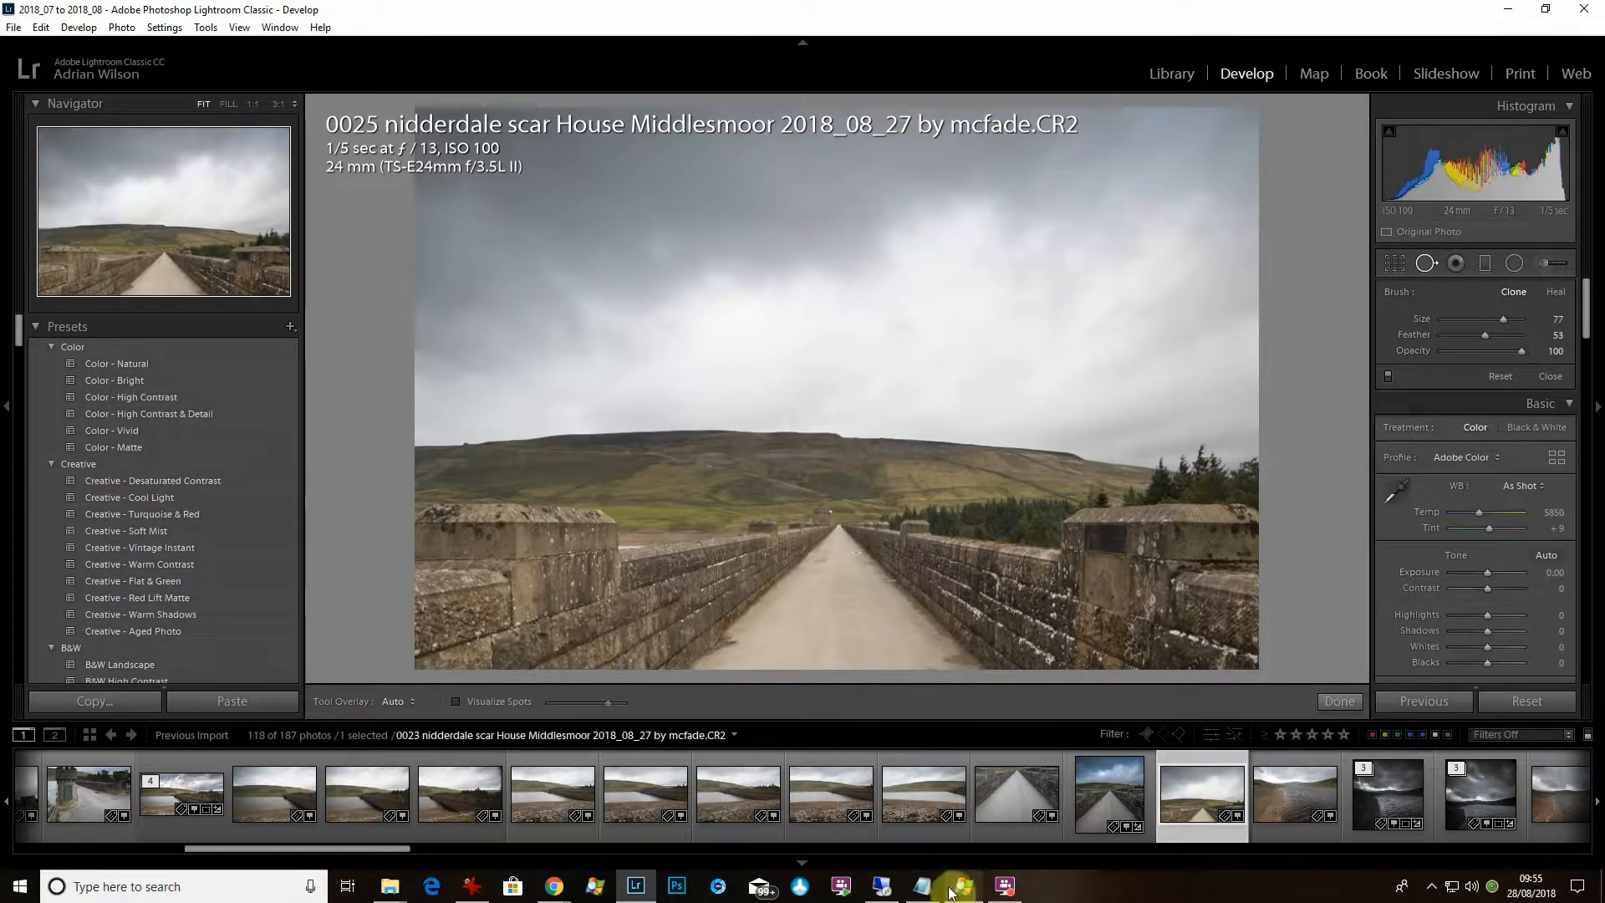
left_click(1040, 836)
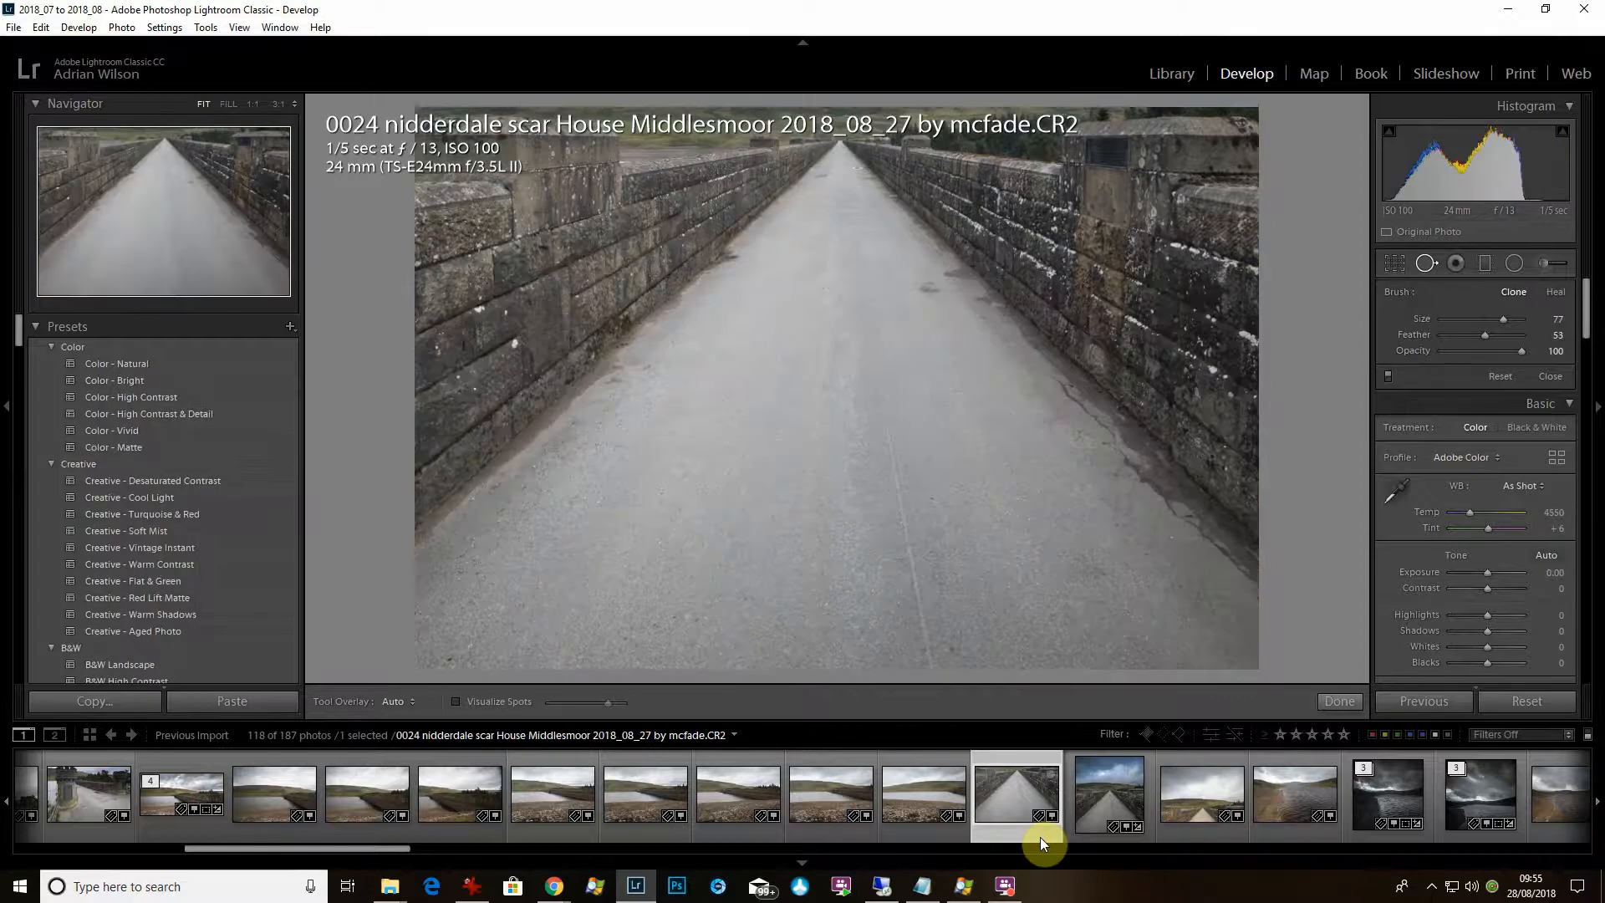
Select shot 0025, then add 0024 to the selection for merging.
left_click(1214, 835)
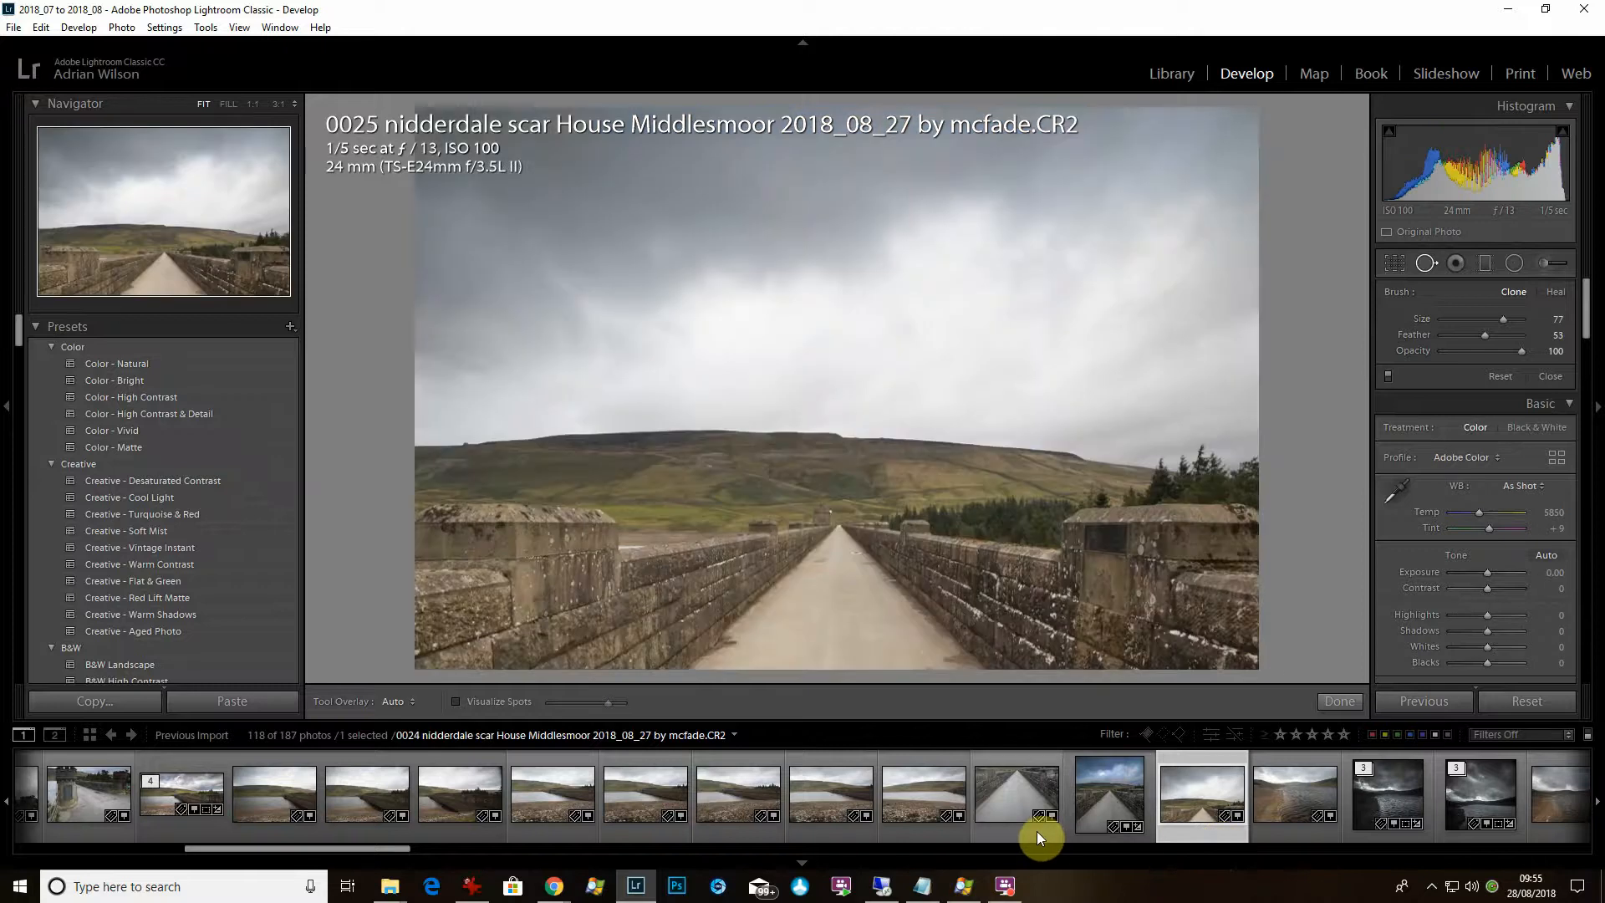
left_click(1037, 831, "ctrl")
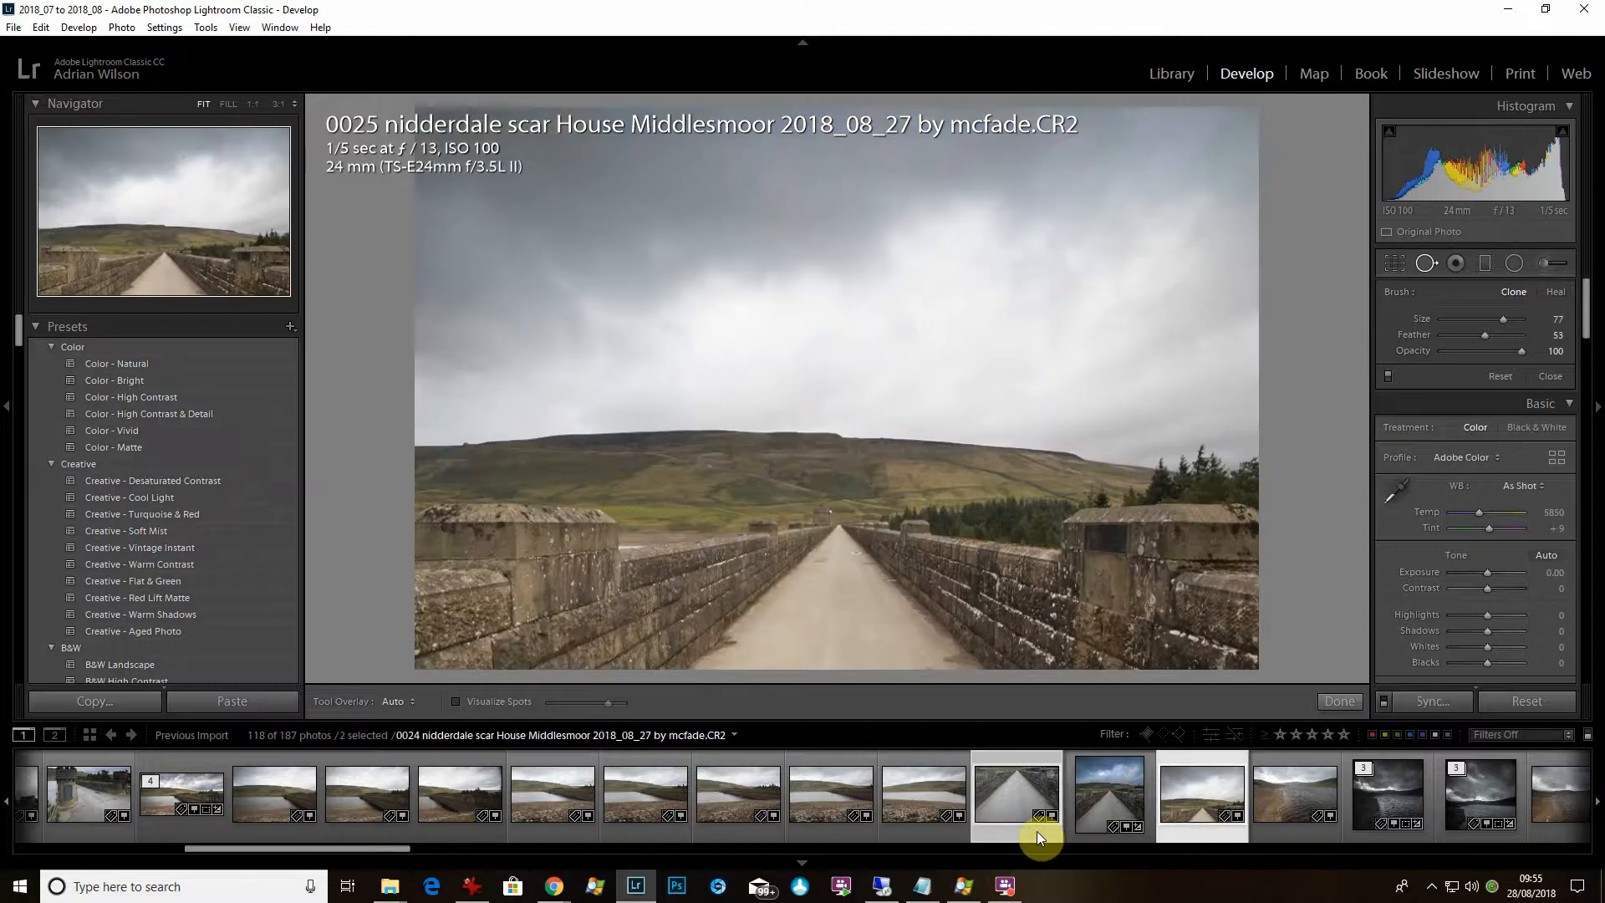
key("shift")
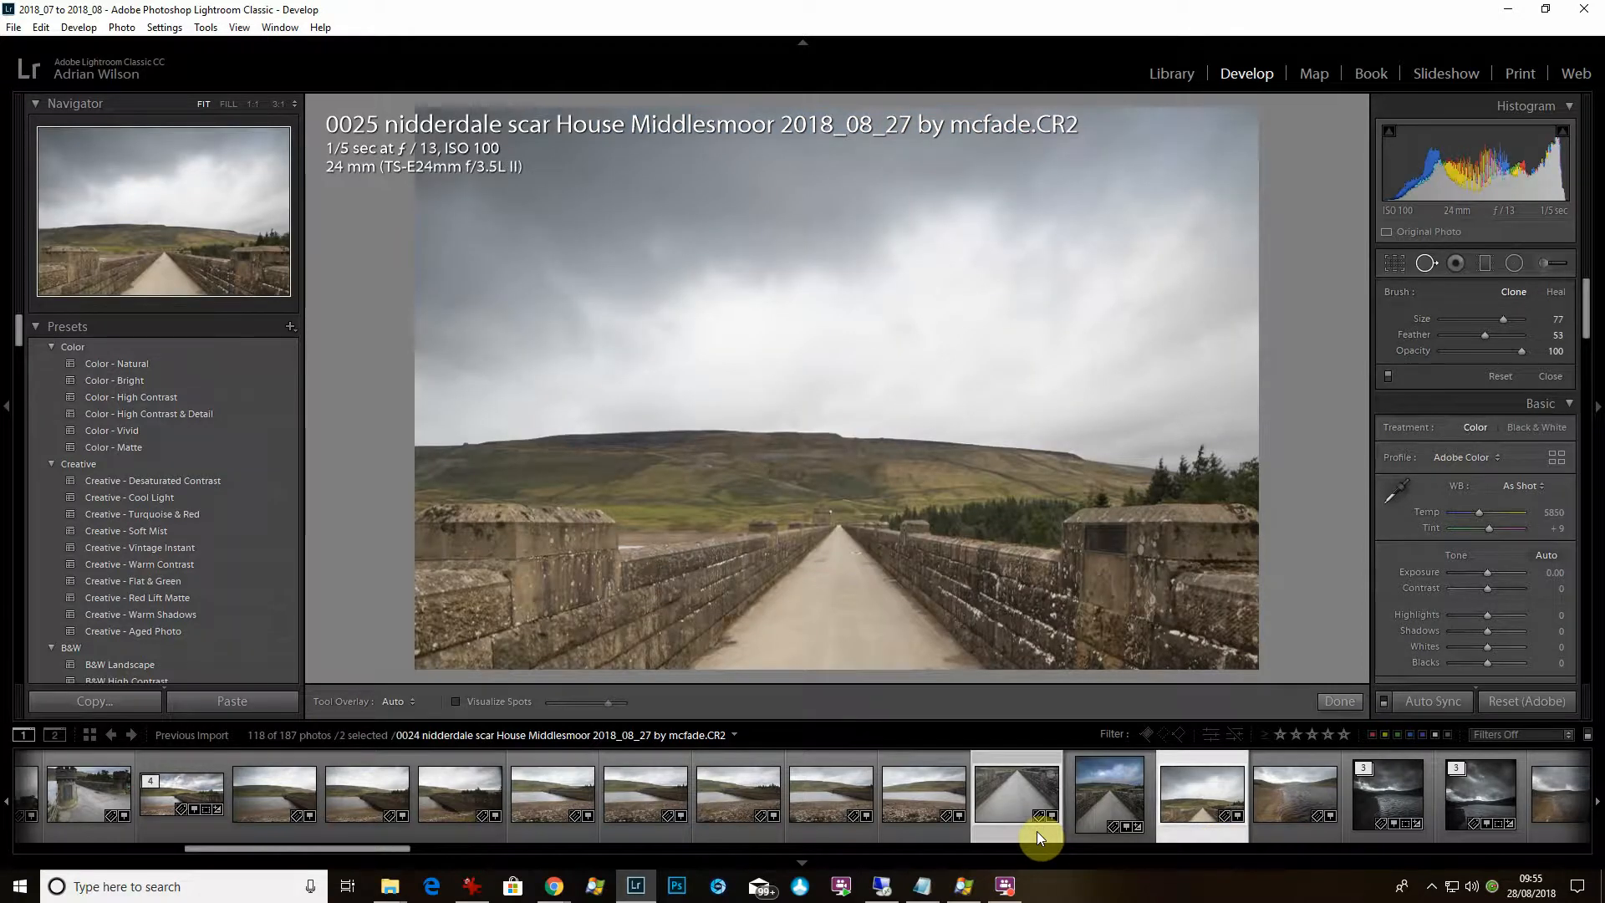
Merge 0024 and 0025 into a tall Pano.dng panorama and inspect its stack of source raws.
key("ctrl+shift+m")
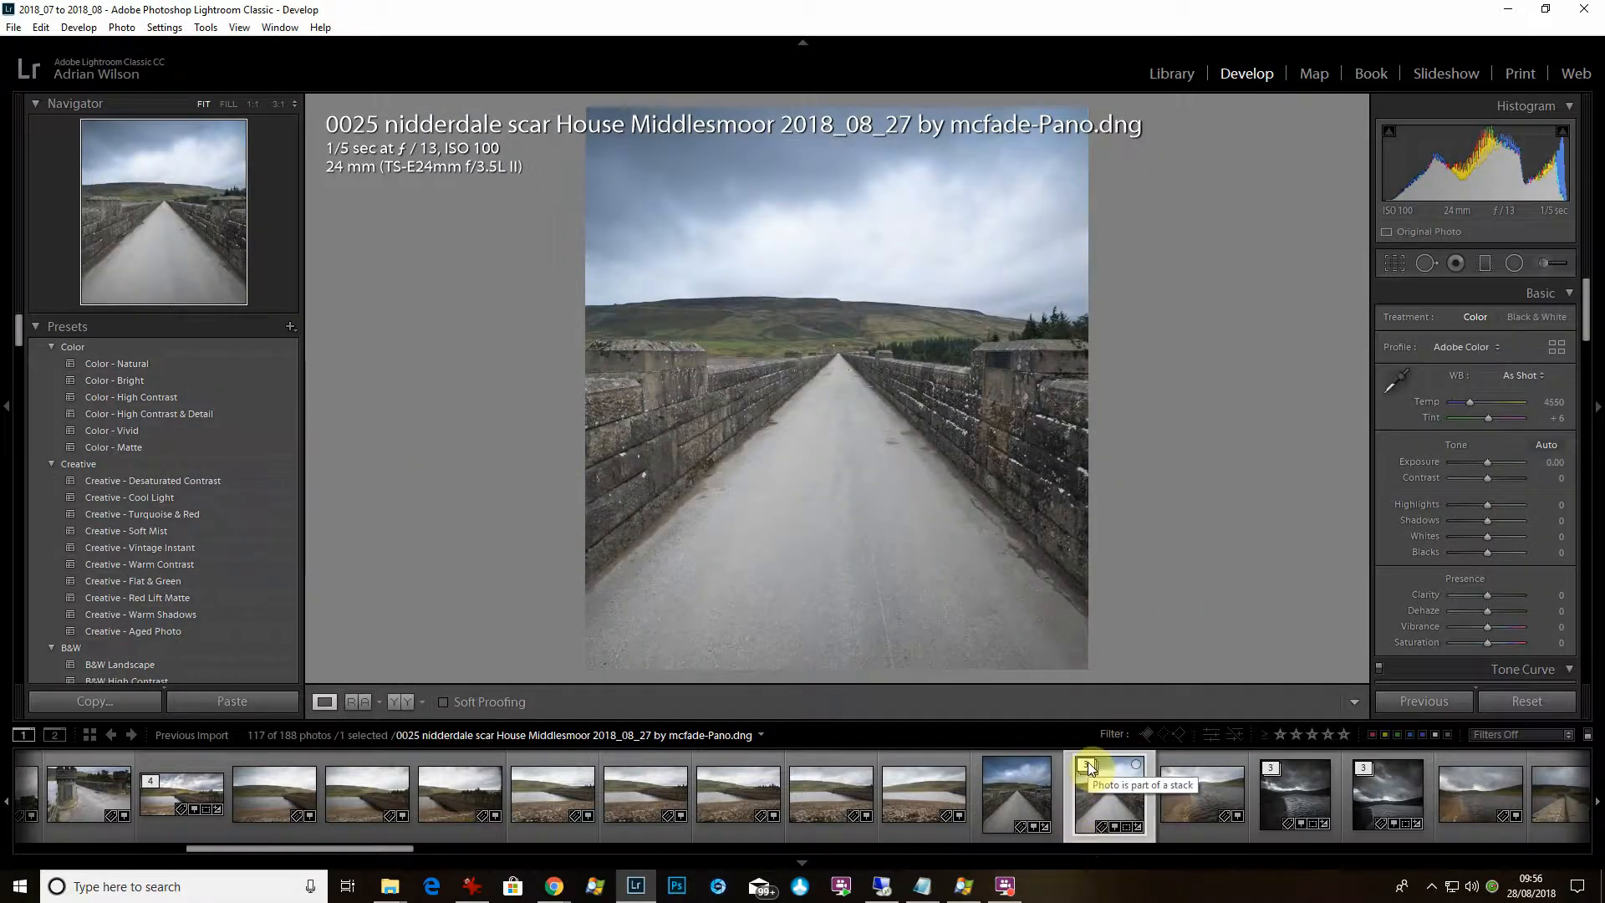
left_click(1087, 765)
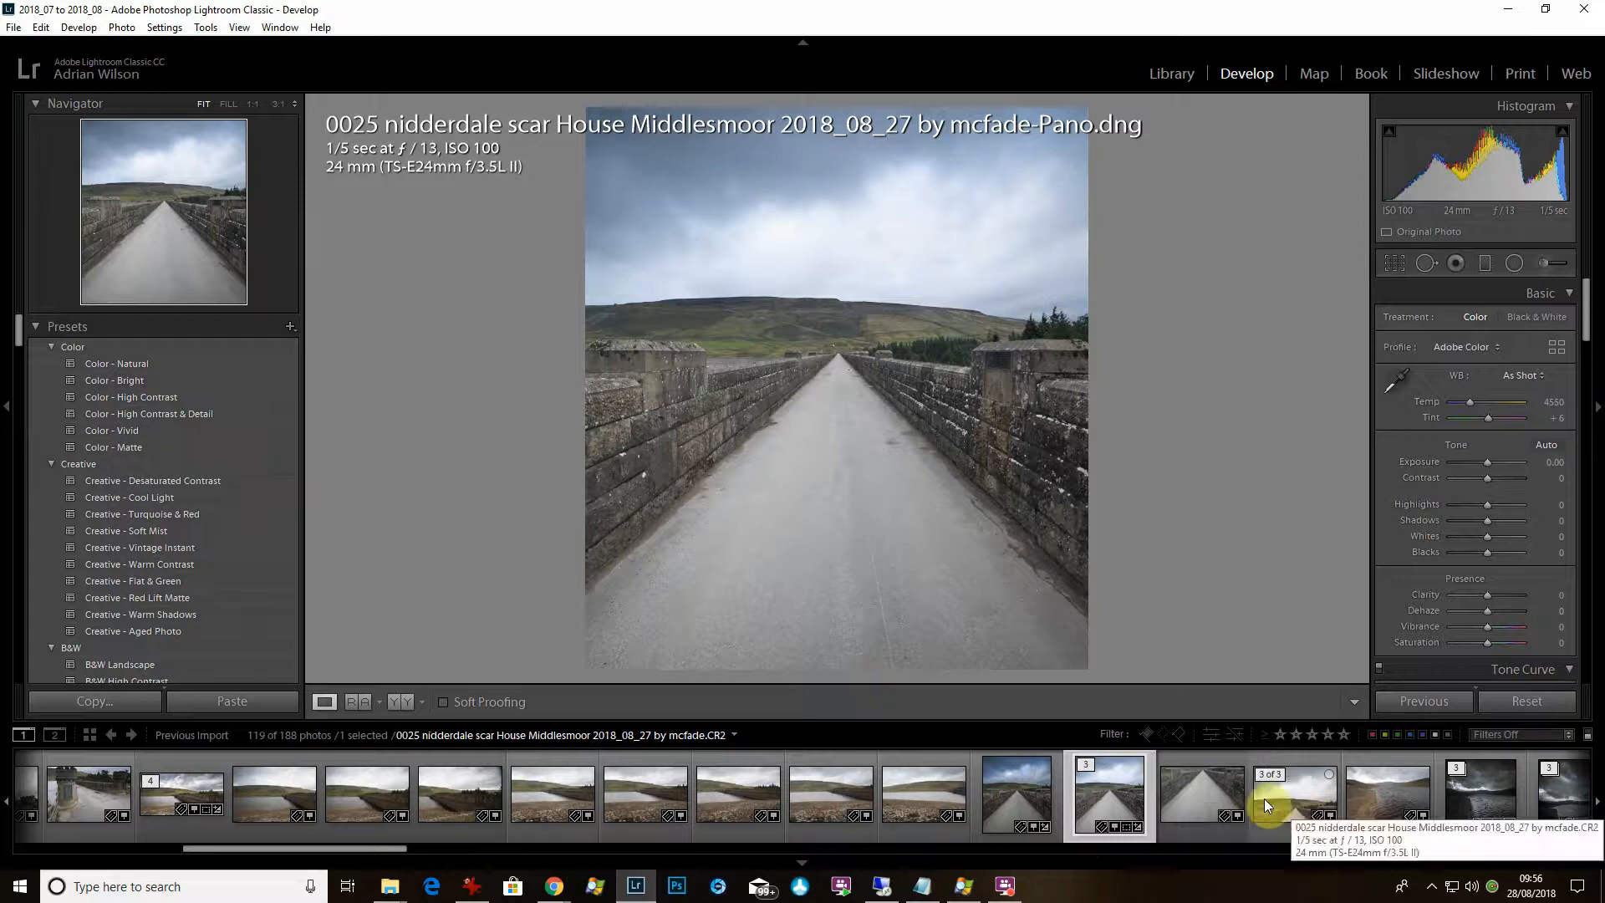
left_click(1090, 765)
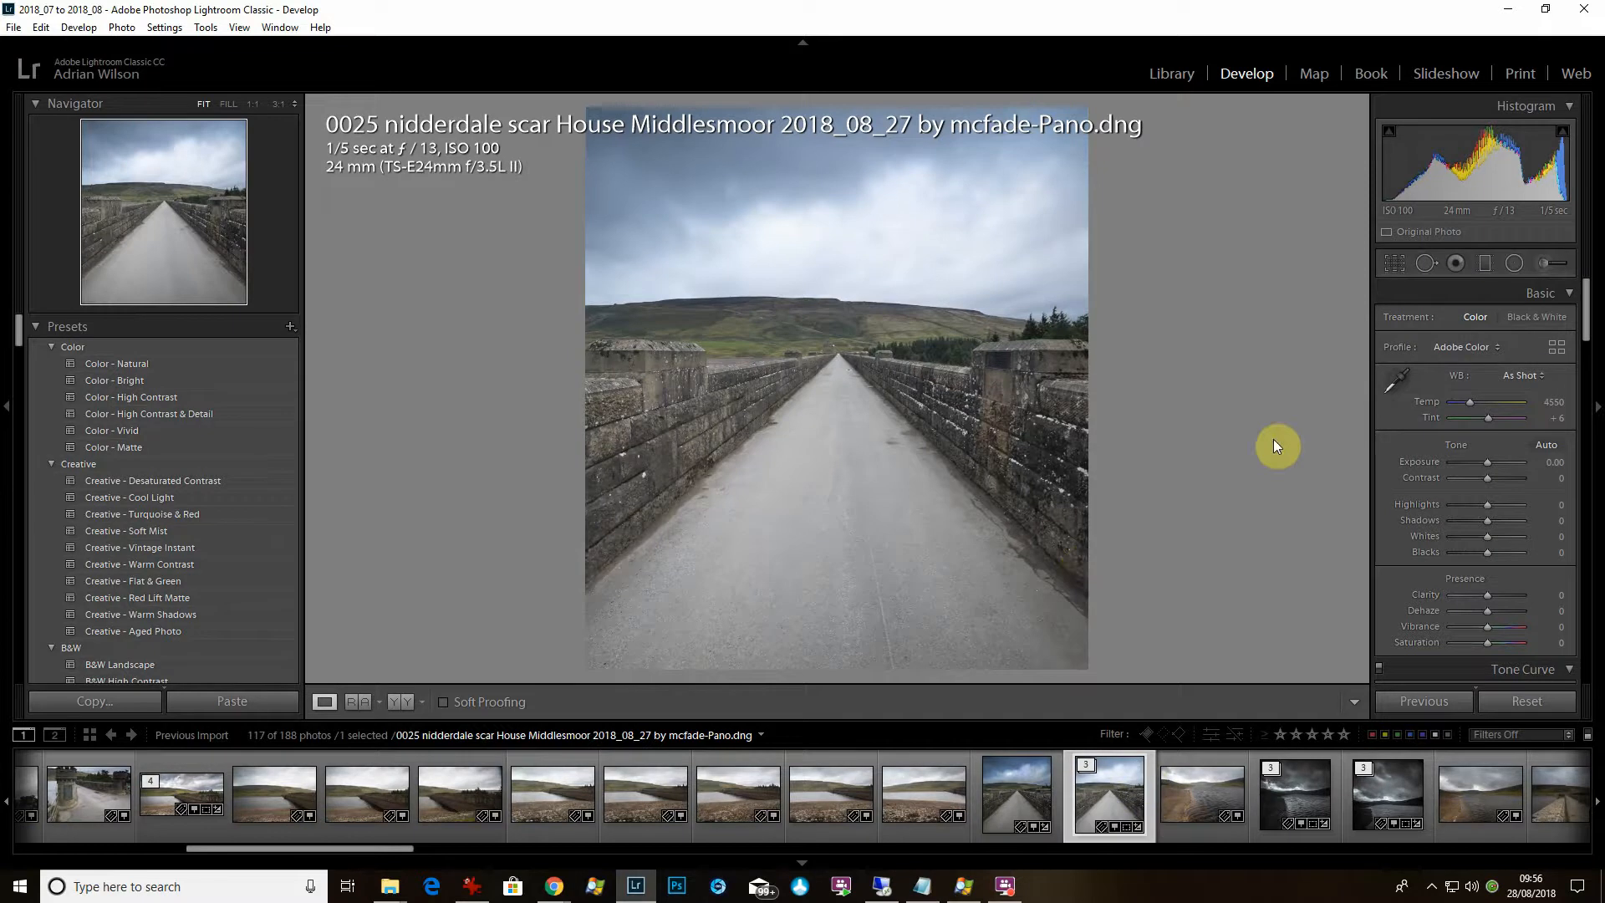
Try the B&W profiles and apply B&W 04 with its Amount raised to 123.
left_click(1559, 348)
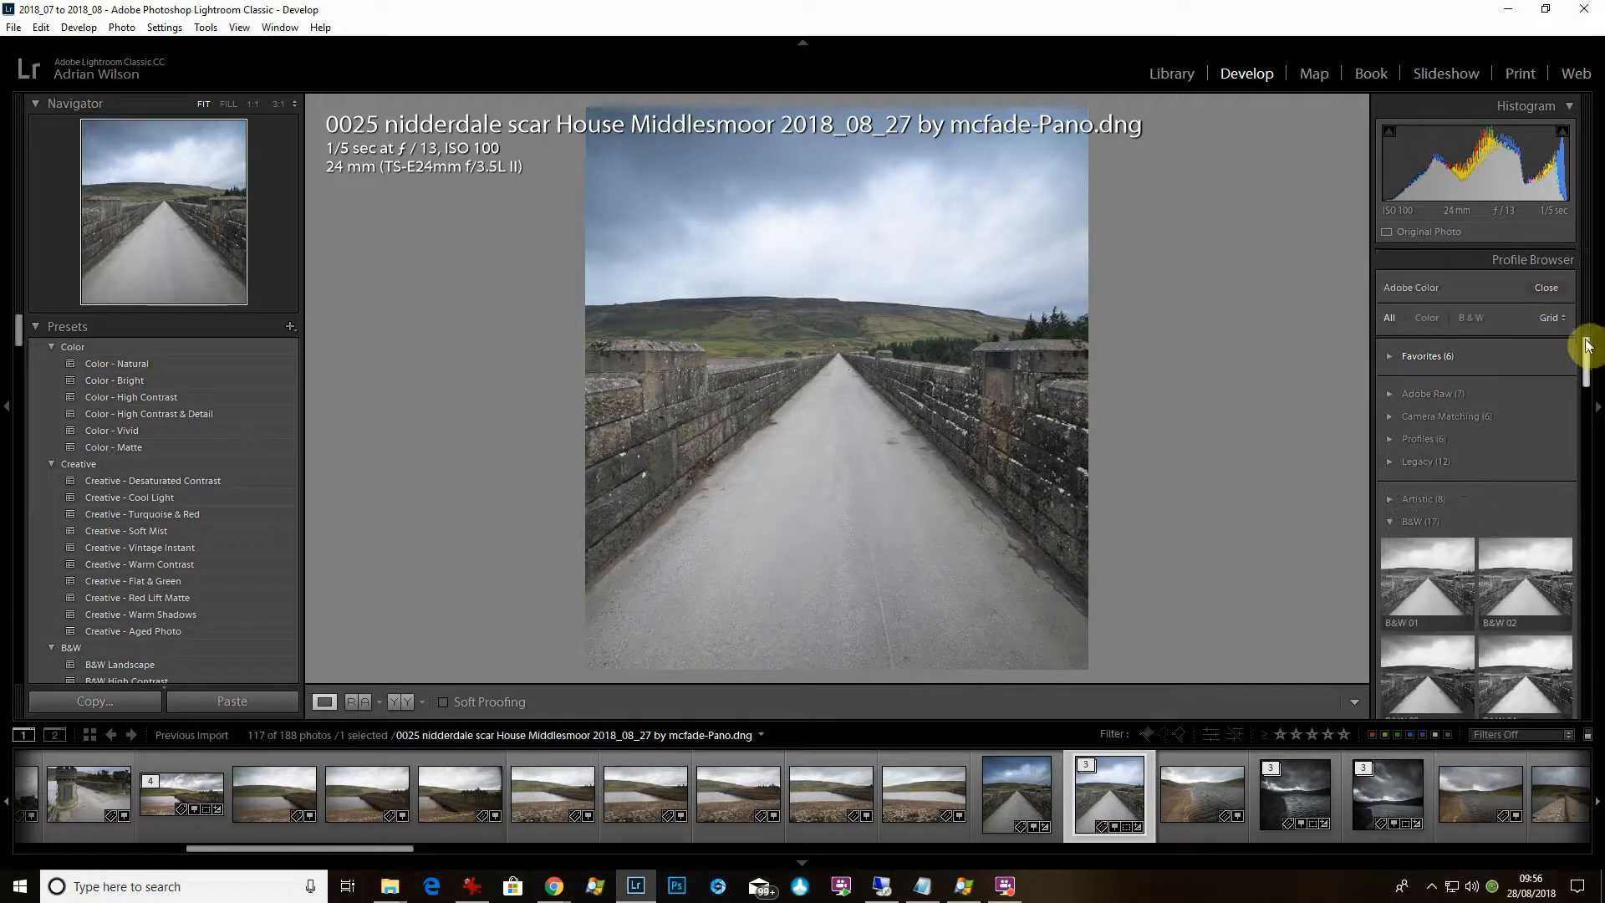
scroll(1480, 455, "down", 3)
left_click(1428, 415)
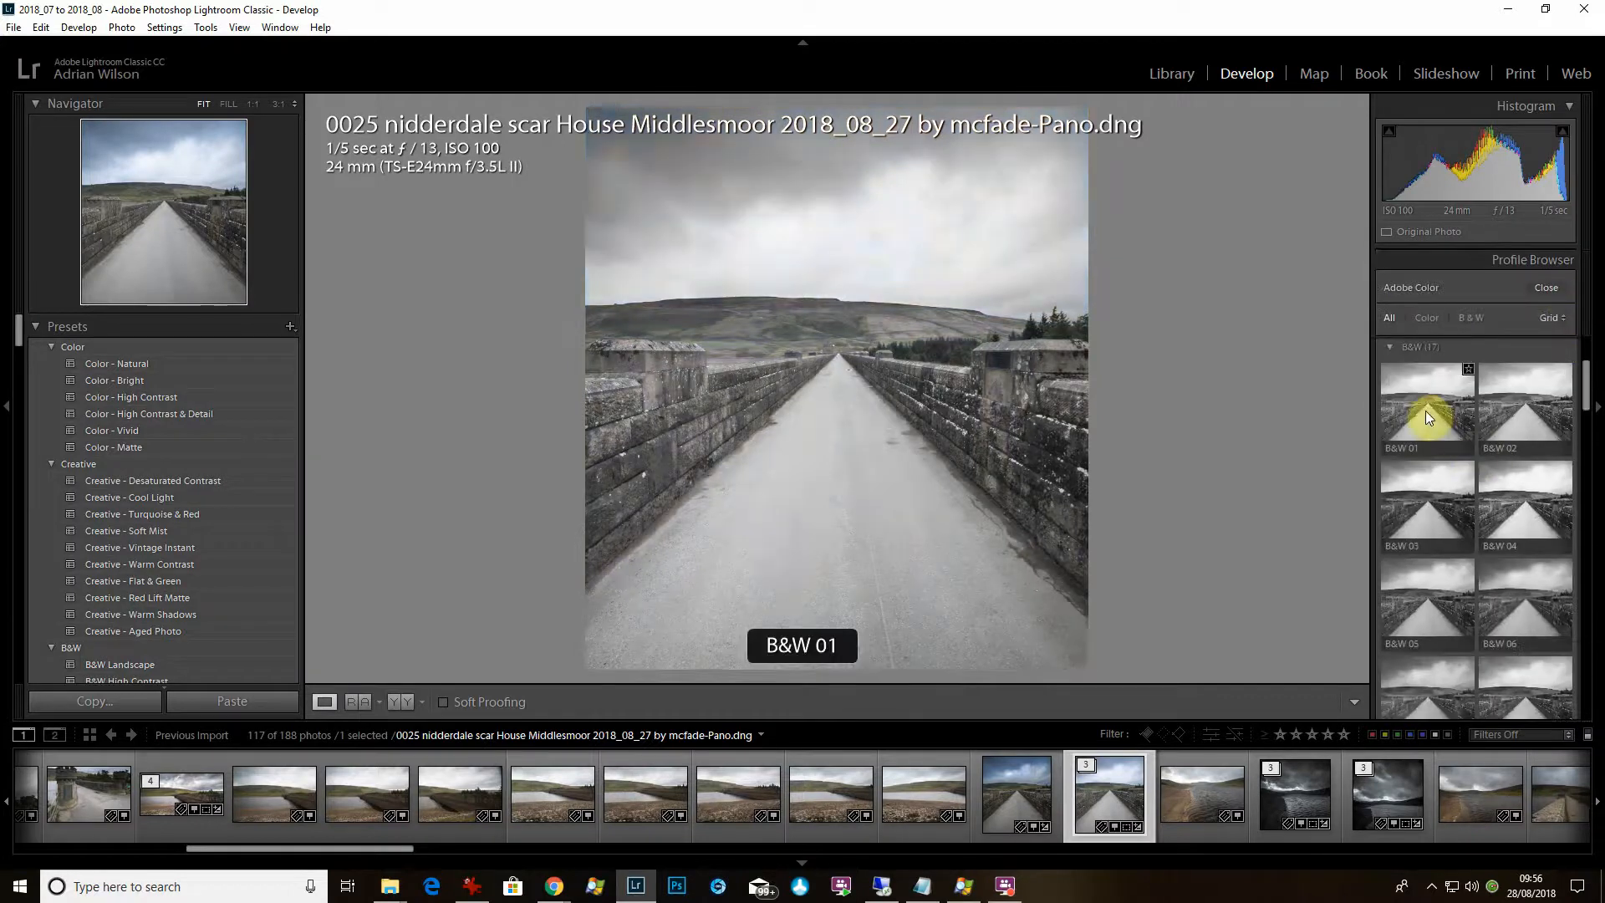
scroll(1529, 493, "down", 1)
left_click_drag(1586, 395, 1587, 419)
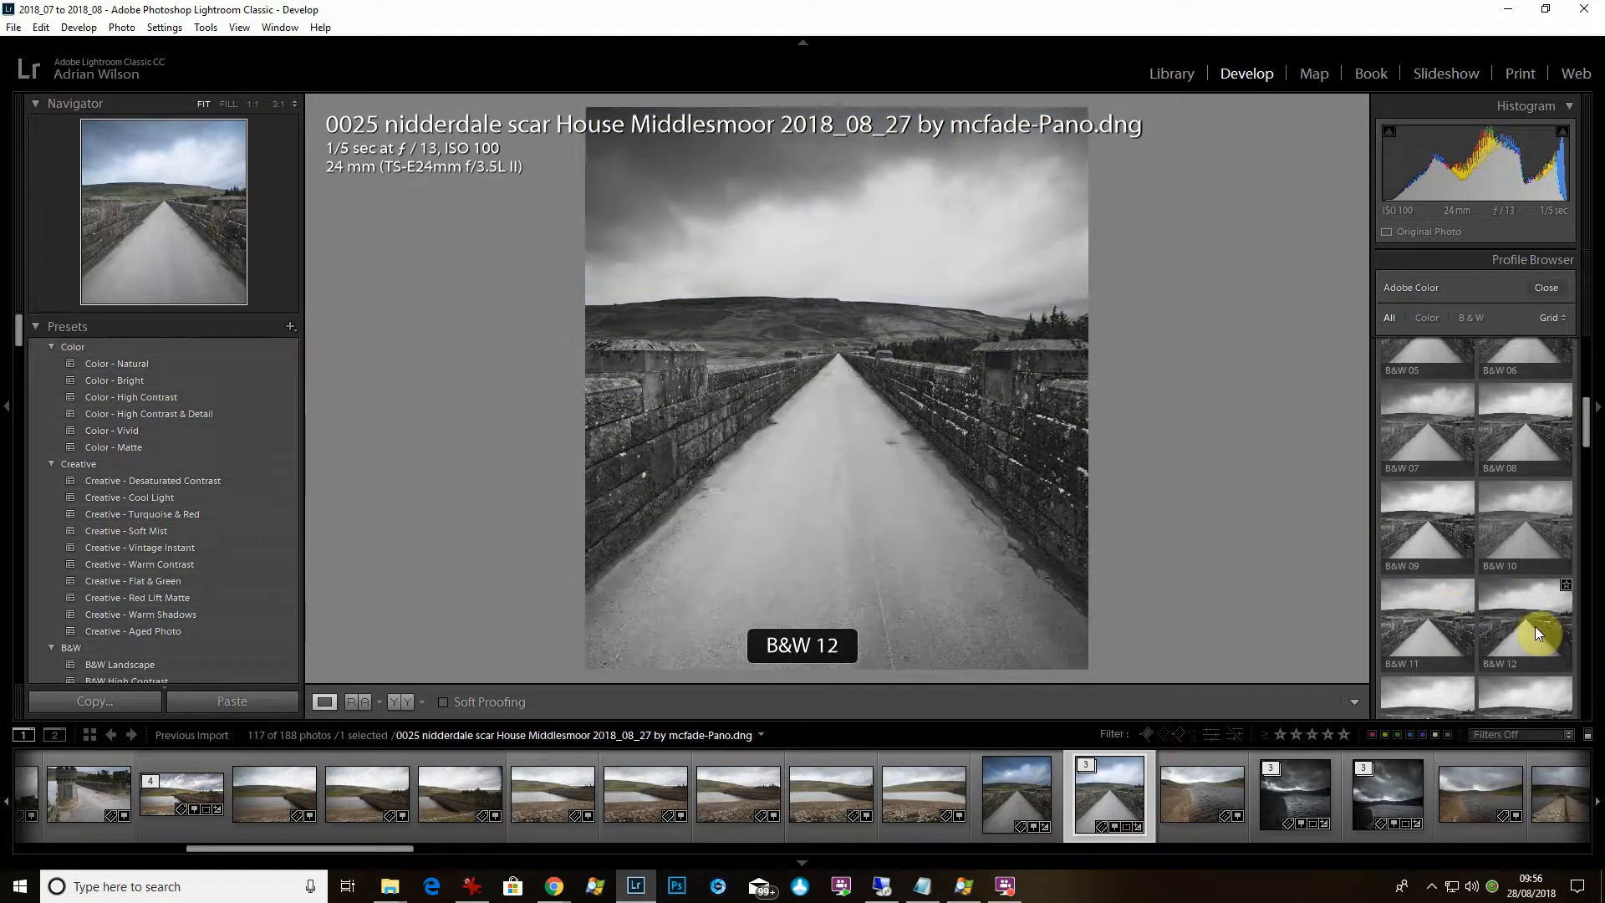
left_click_drag(1587, 422, 1587, 369)
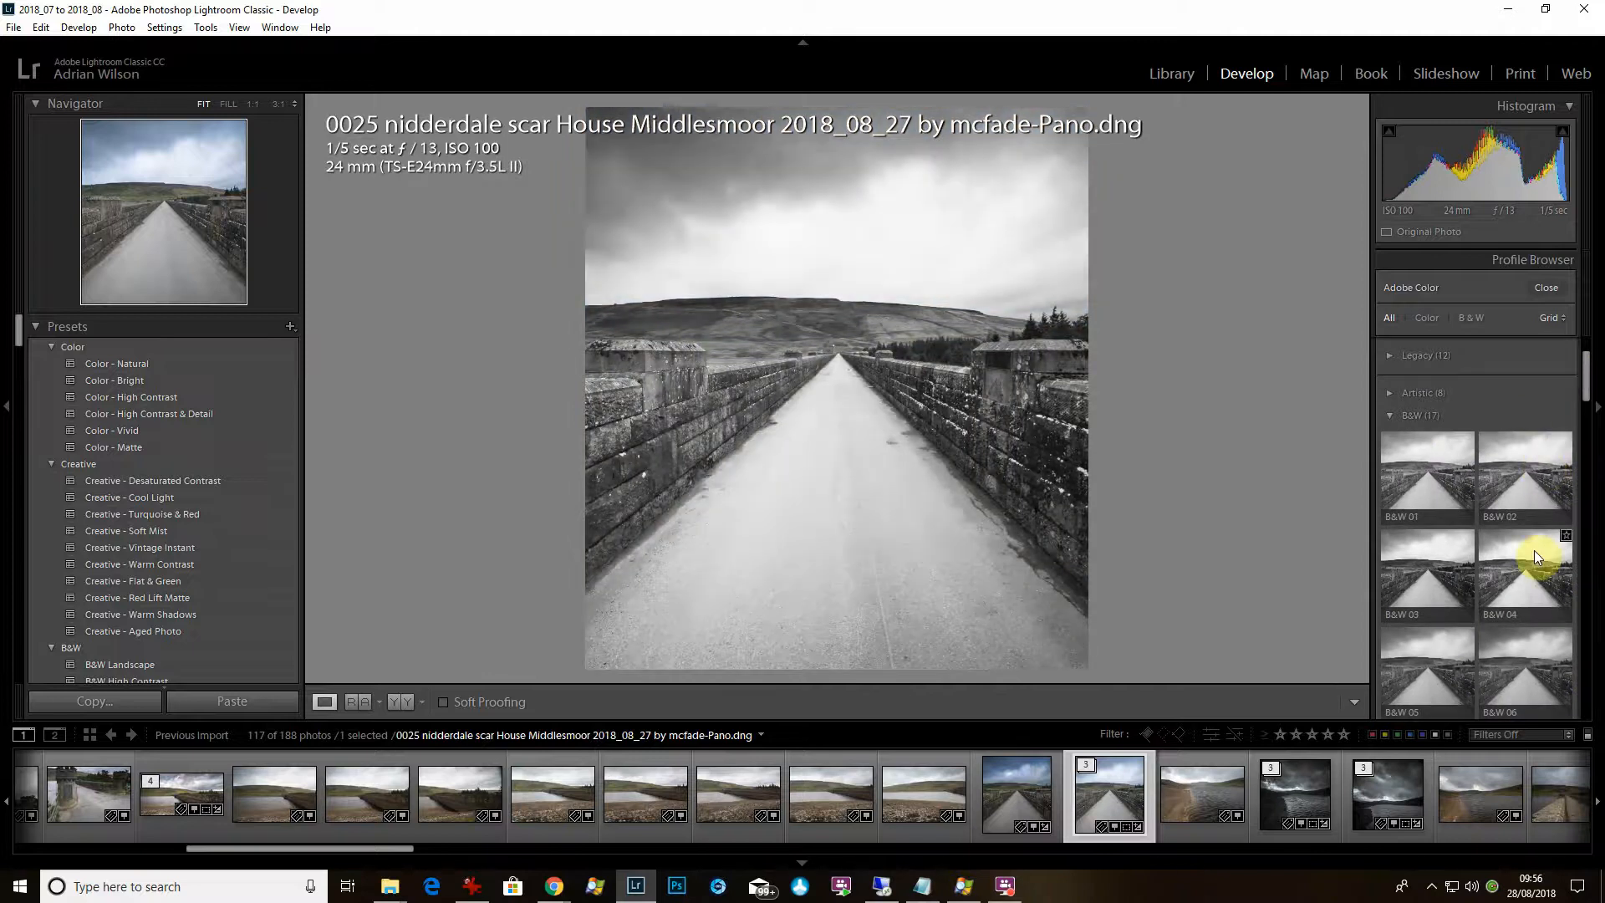
scroll(1420, 671, "down", 4)
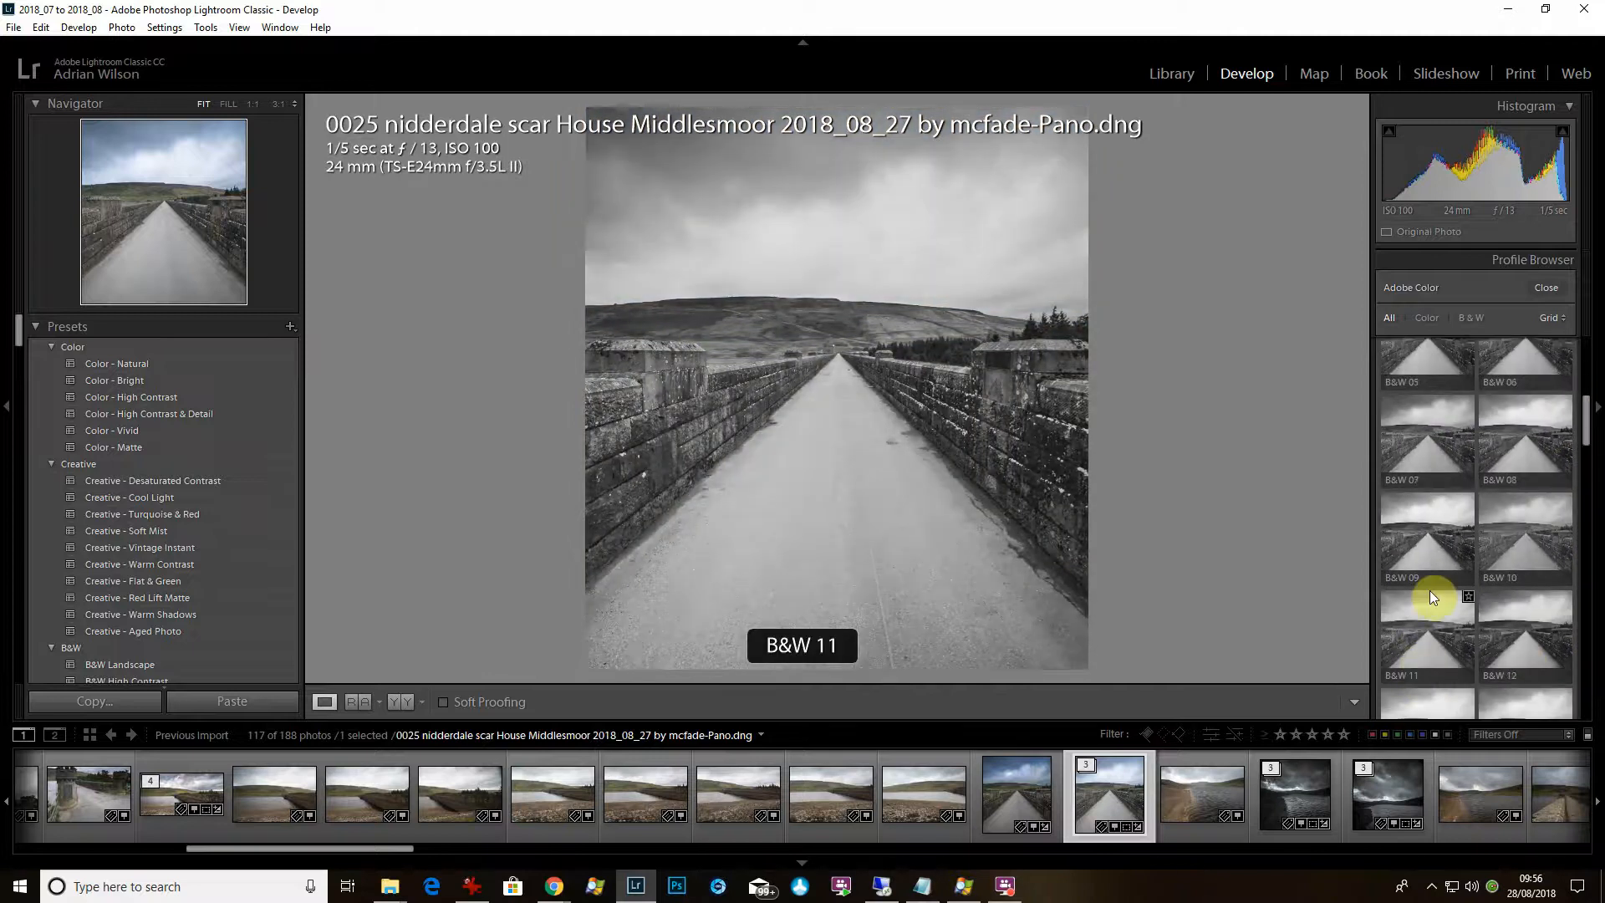
left_click_drag(1587, 433, 1597, 389)
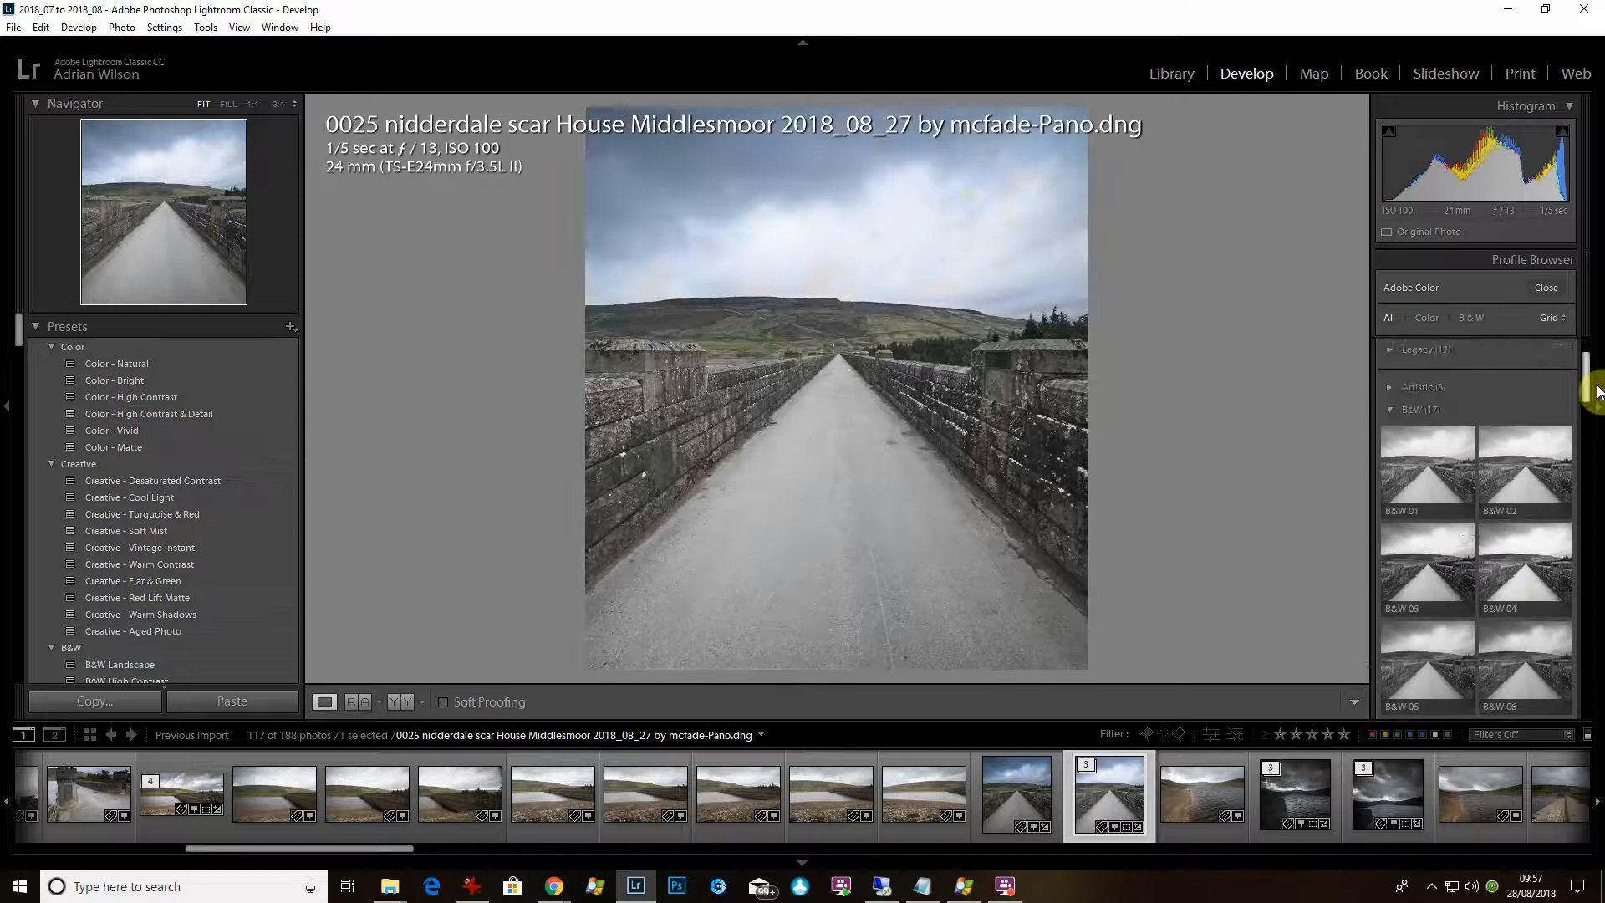
left_click(1512, 473)
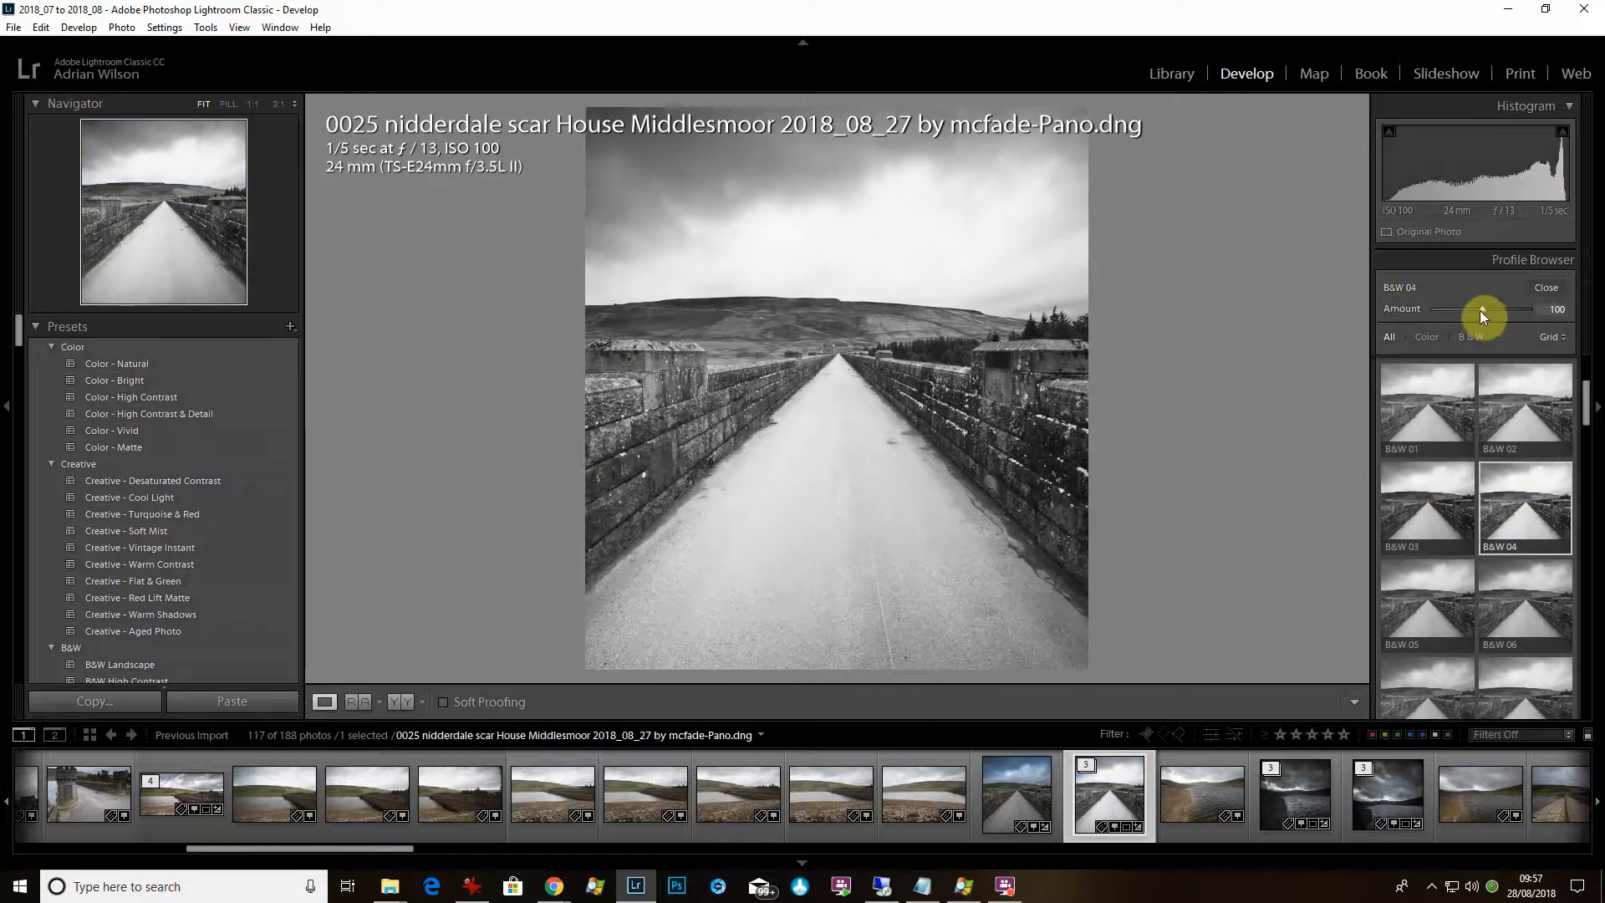
left_click_drag(1484, 310, 1494, 357)
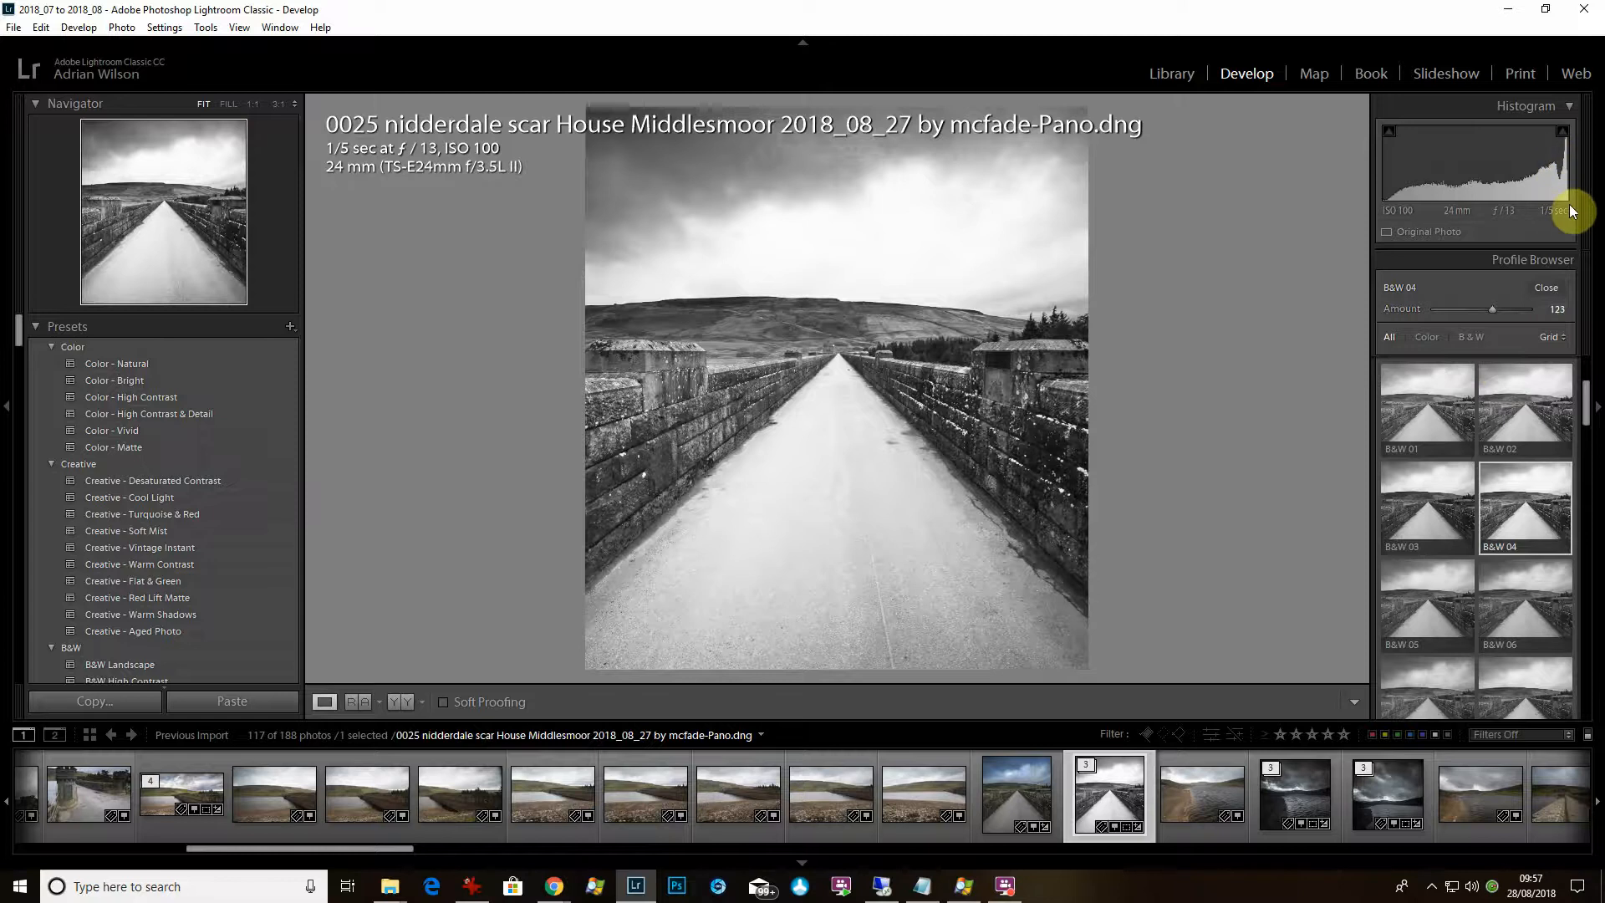
left_click(1559, 290)
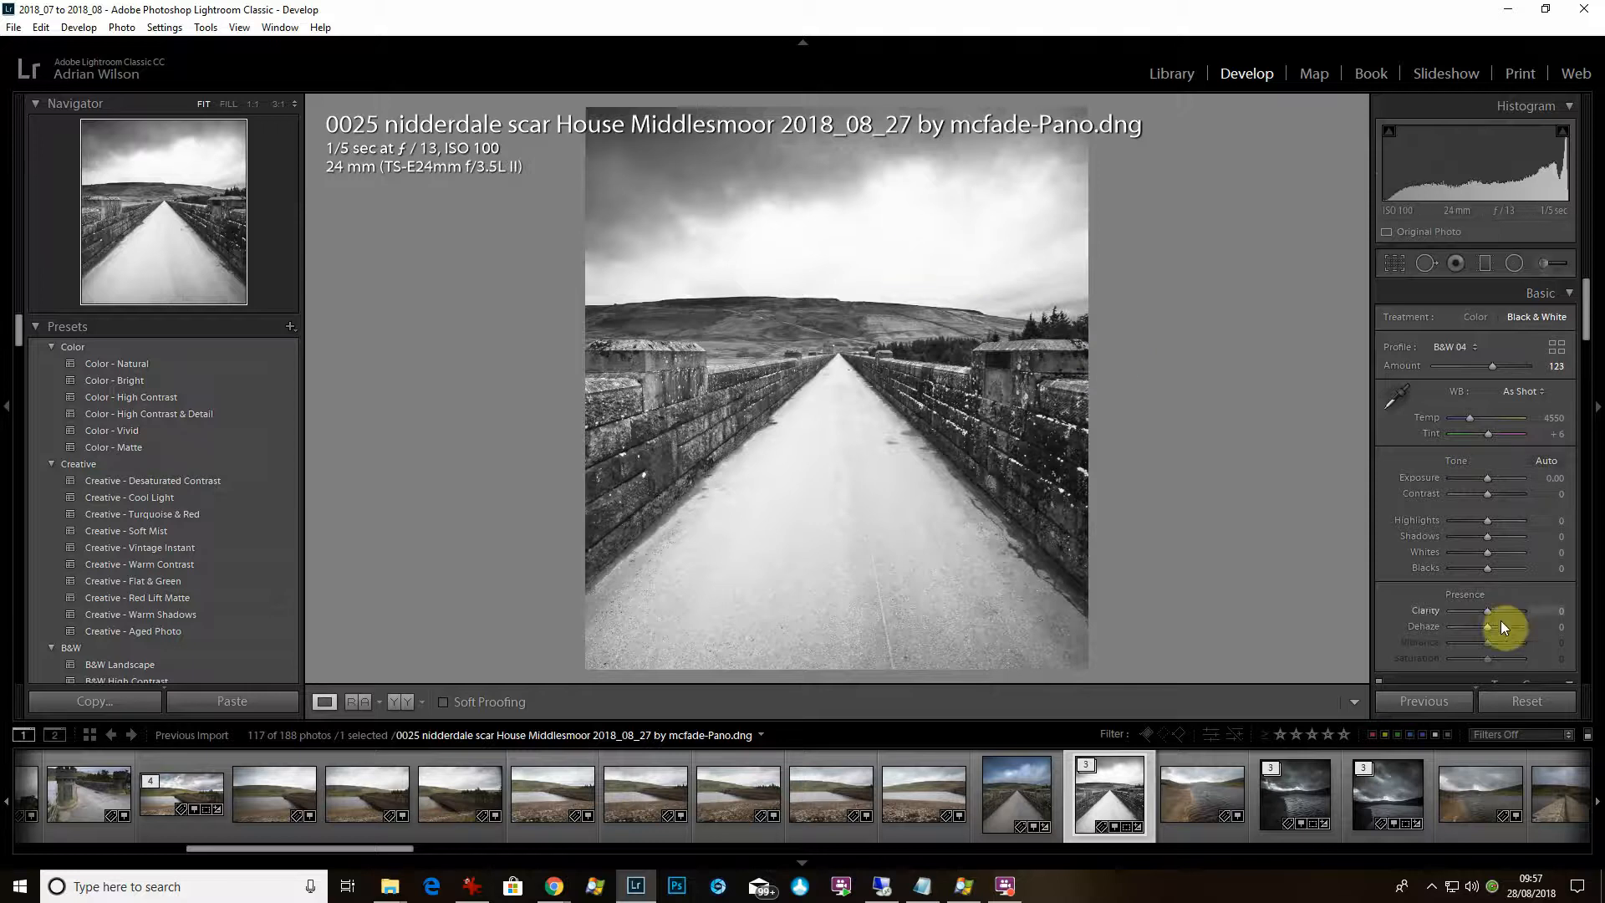
Set Highlights -74, Clarity +46, Dehaze +34 and Shadows +39, checking detail at 1:1.
left_click_drag(1459, 519, 1461, 523)
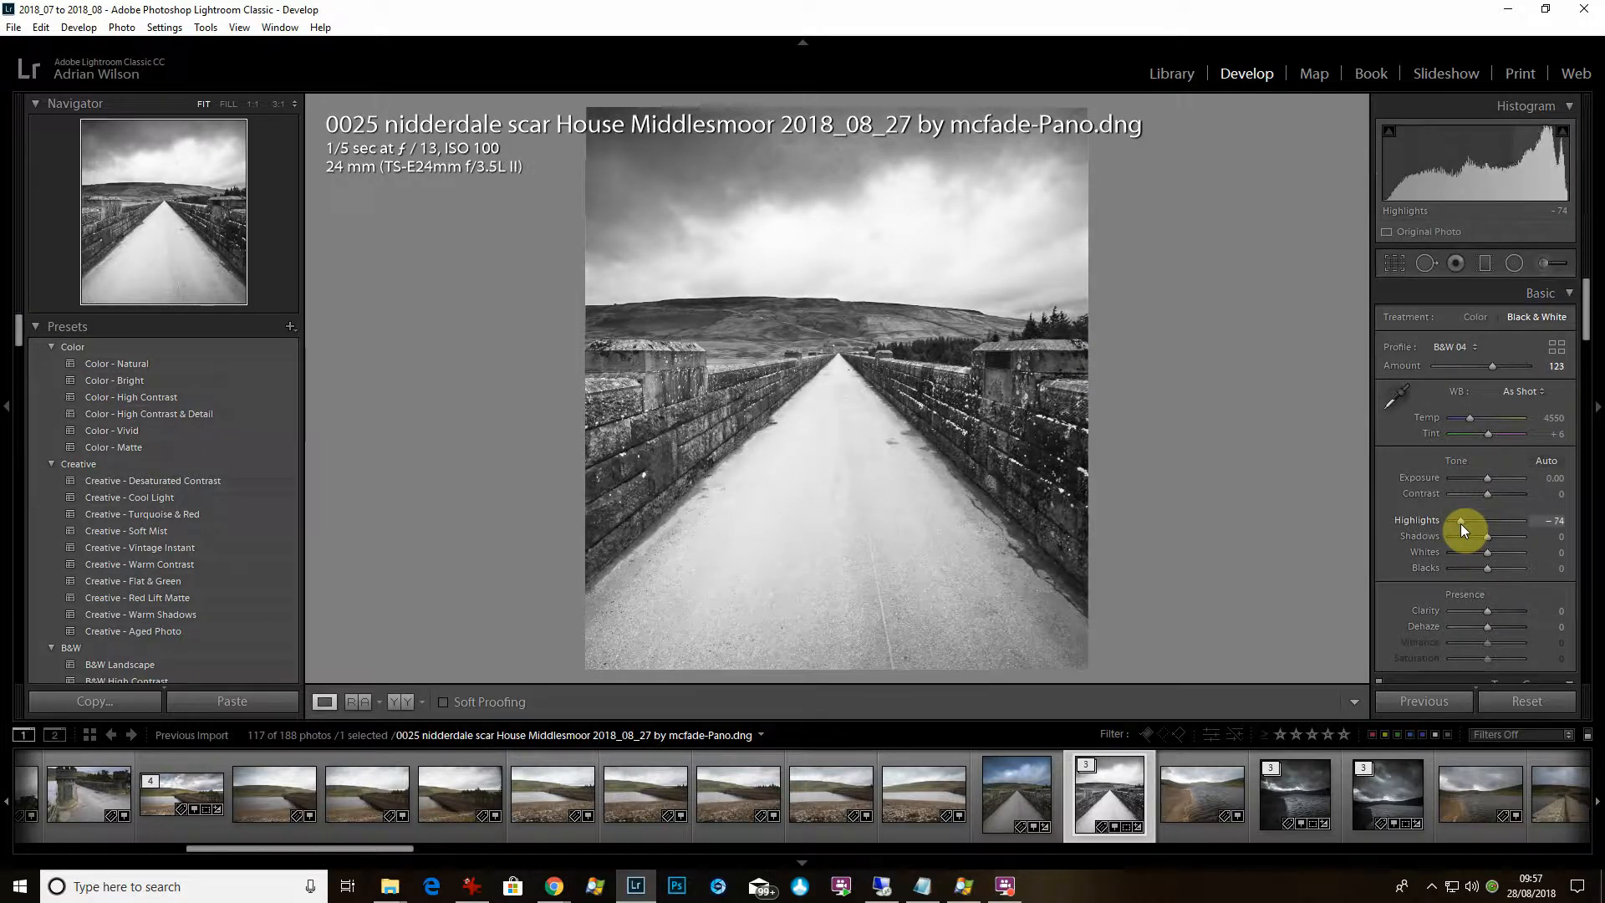
left_click_drag(1488, 610, 1503, 610)
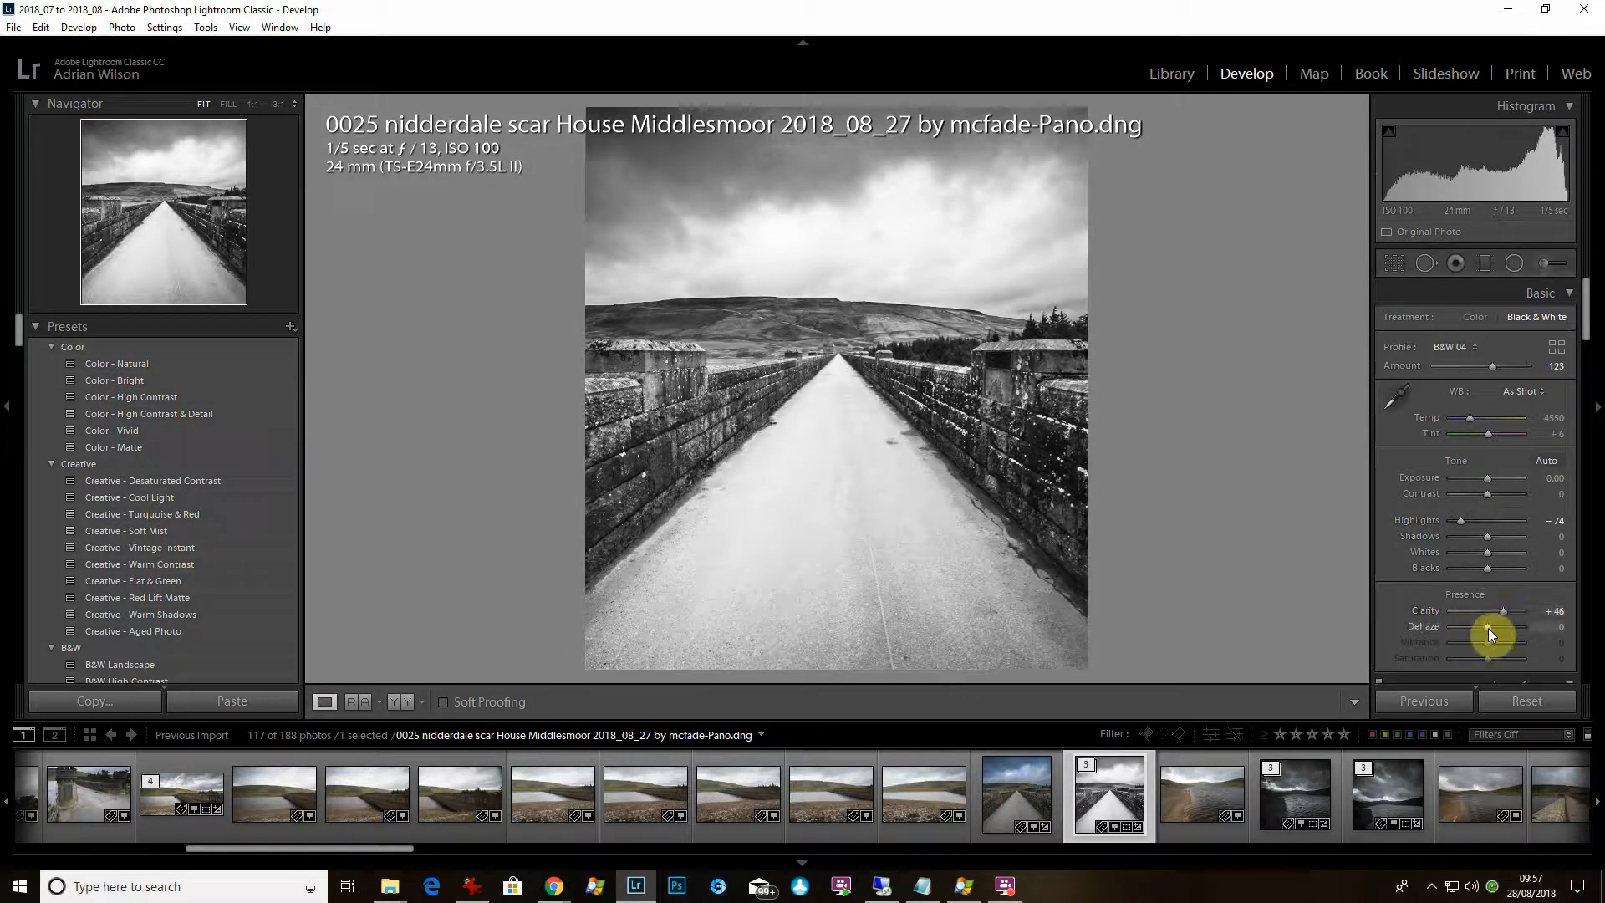
left_click_drag(1488, 628, 1500, 629)
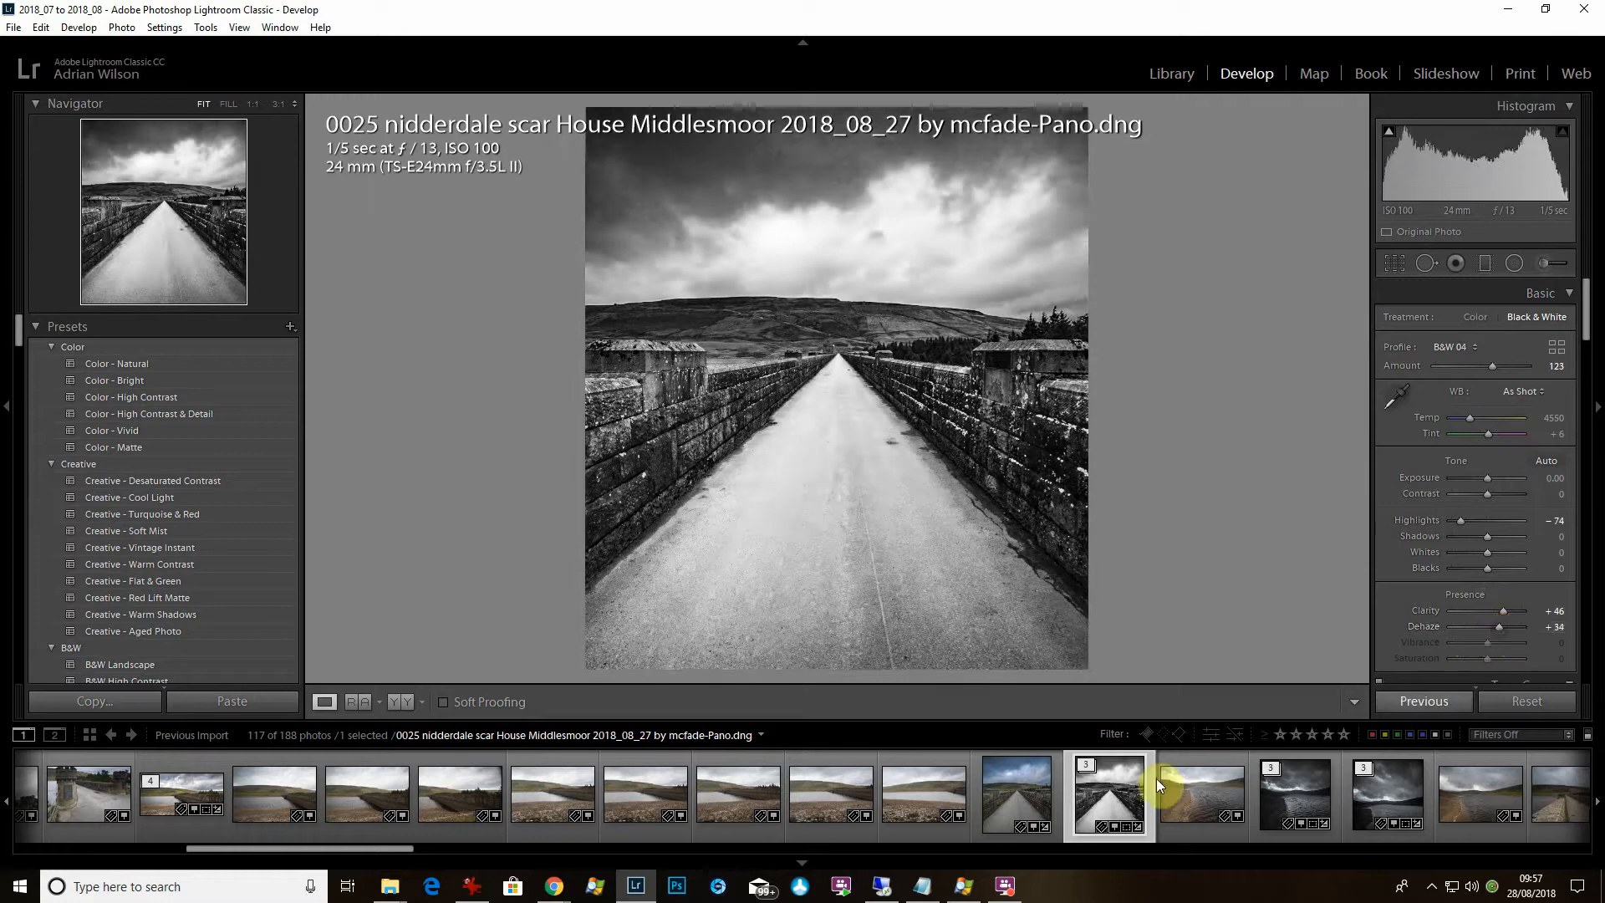
left_click(711, 373)
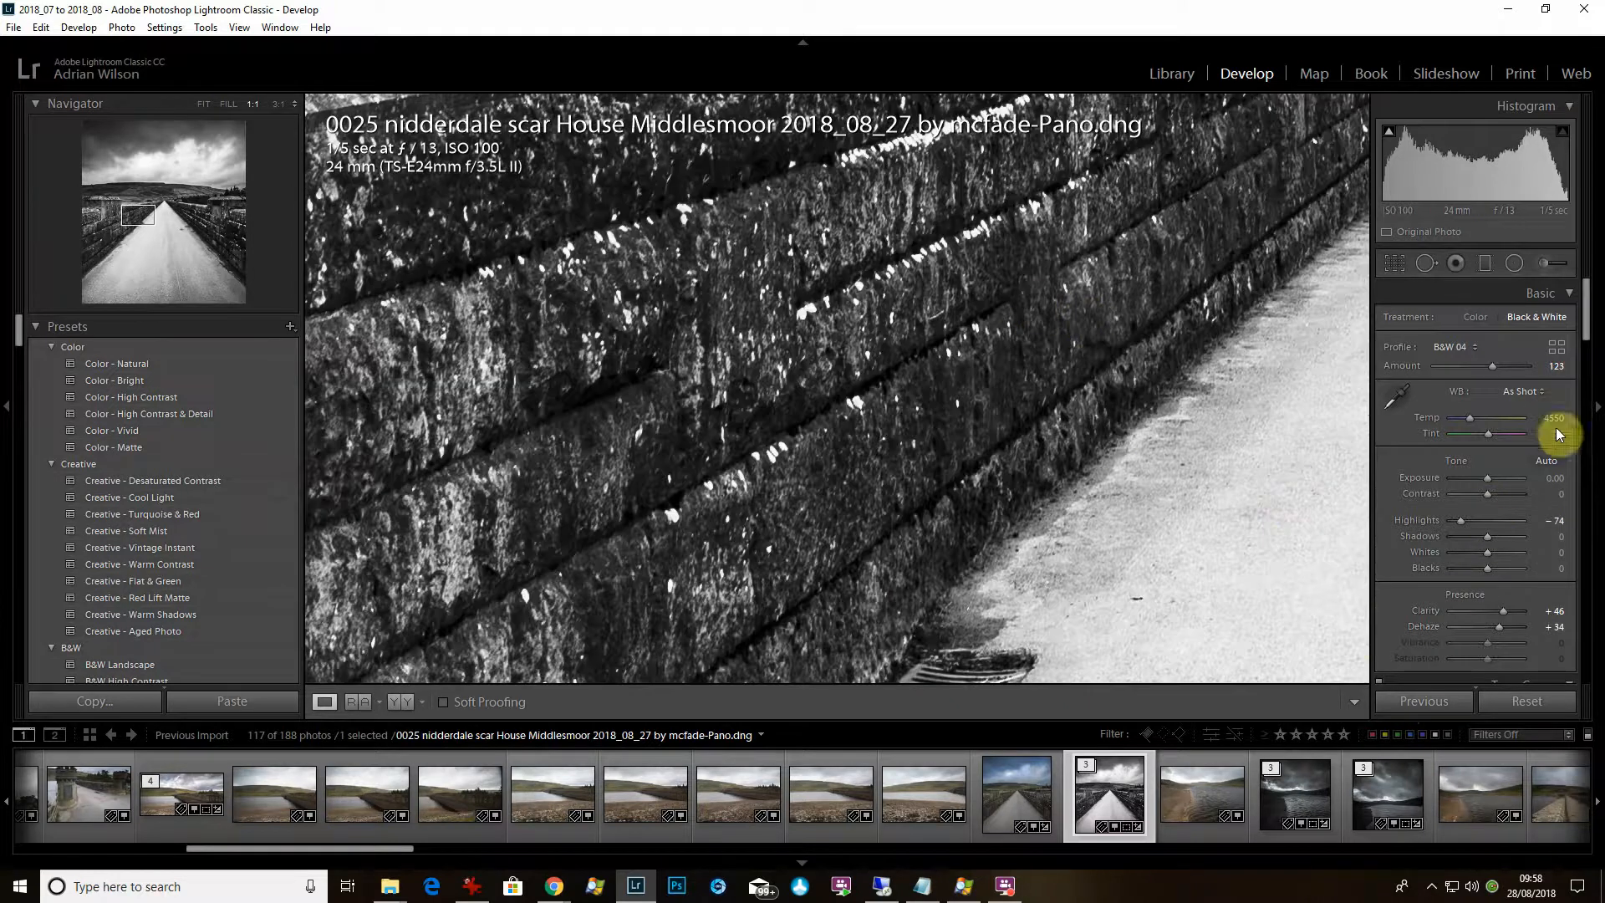
left_click_drag(1484, 540, 1516, 538)
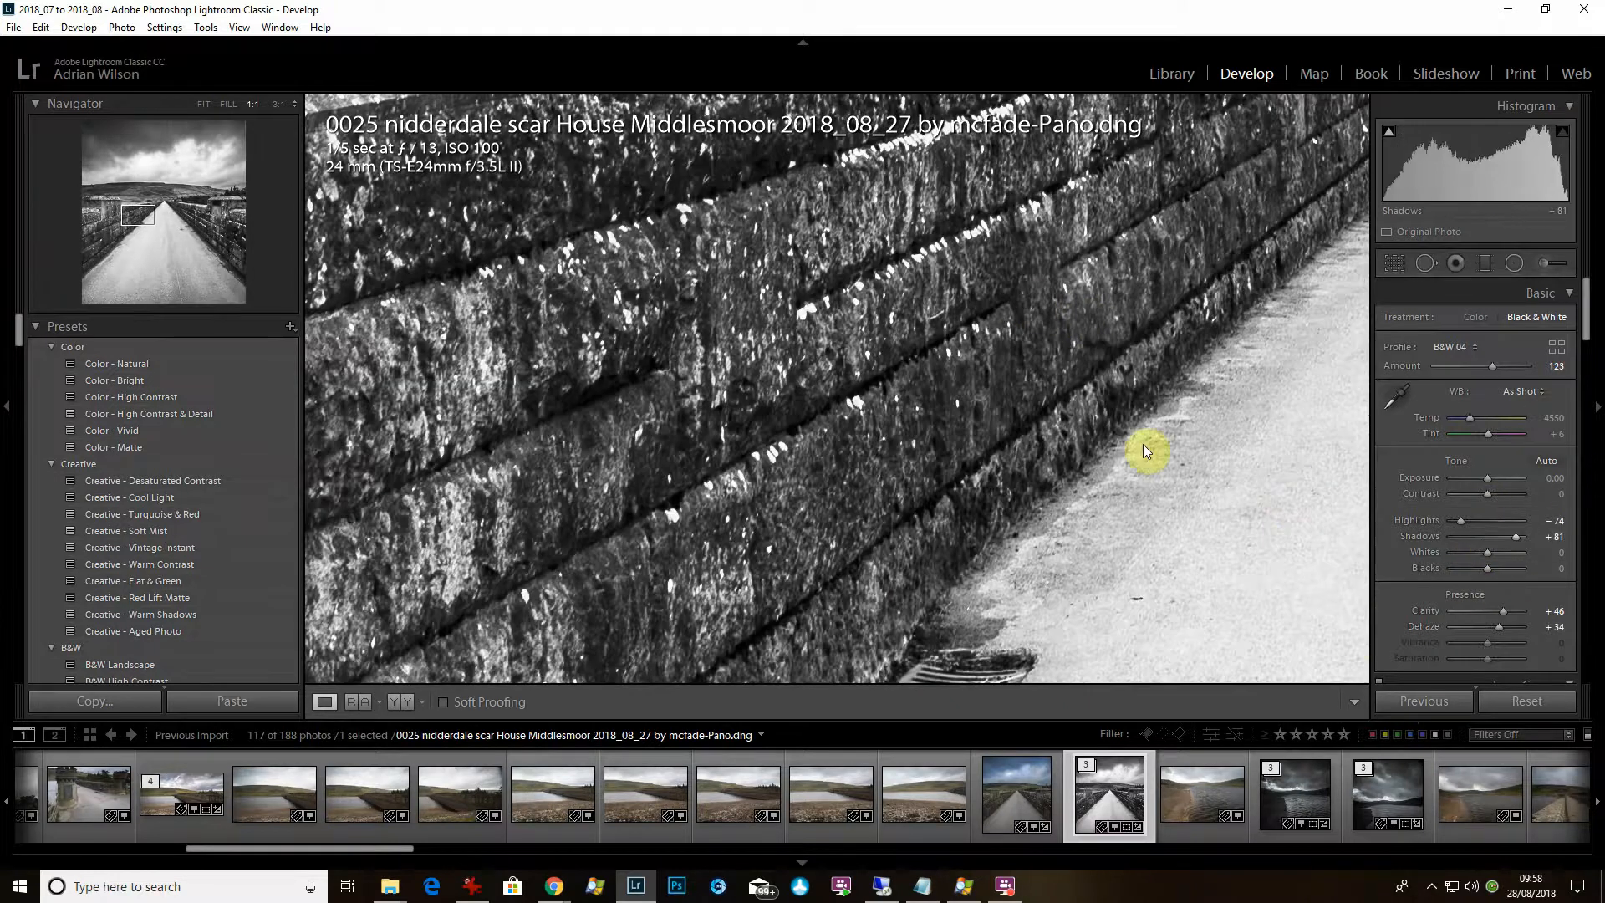
left_click(1081, 376)
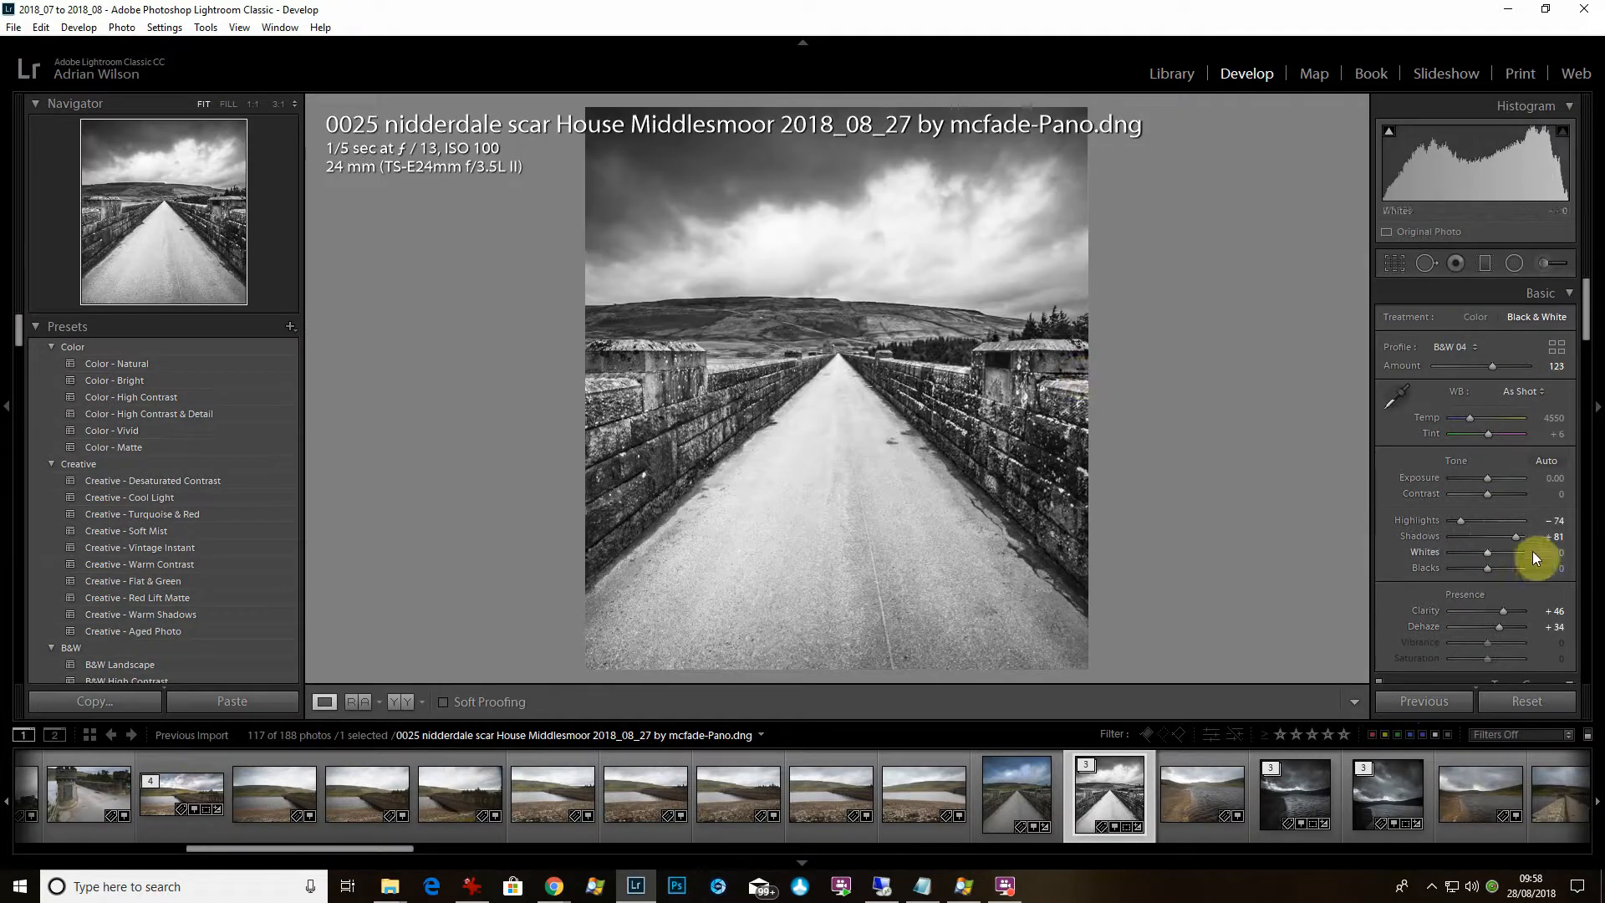
mouse_move(1517, 538)
left_mouse_down()
mouse_move(1457, 545)
mouse_move(1501, 540)
left_mouse_up()
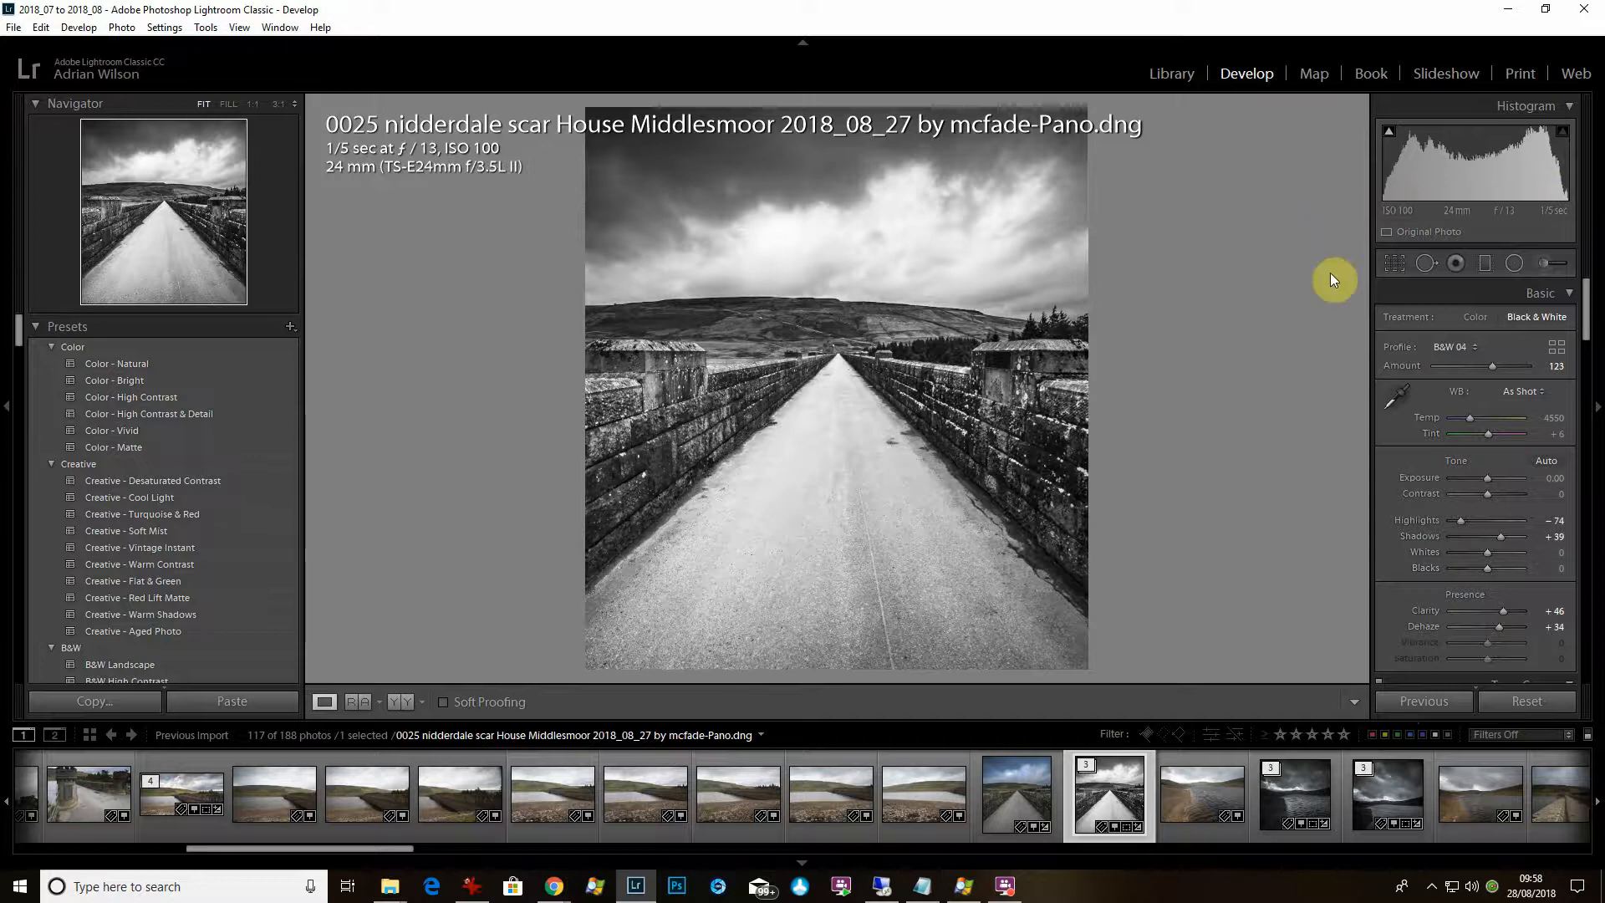
Tint the split-toning shadows a subtle cool teal.
scroll(1505, 585, "down", 10)
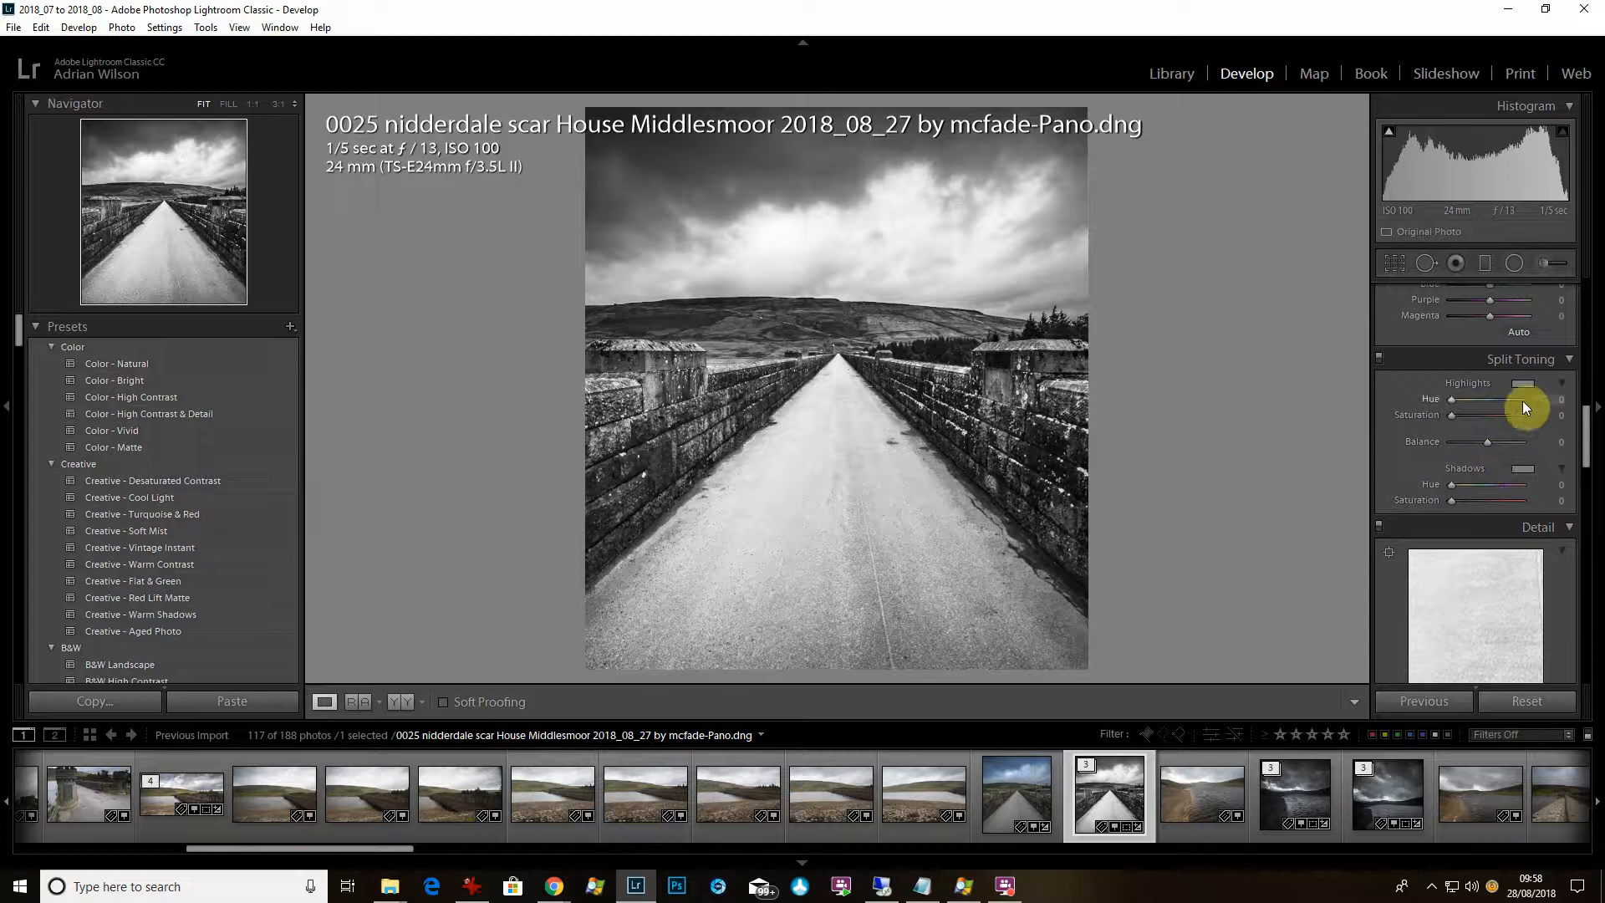
left_click(1528, 473)
left_click(1355, 529)
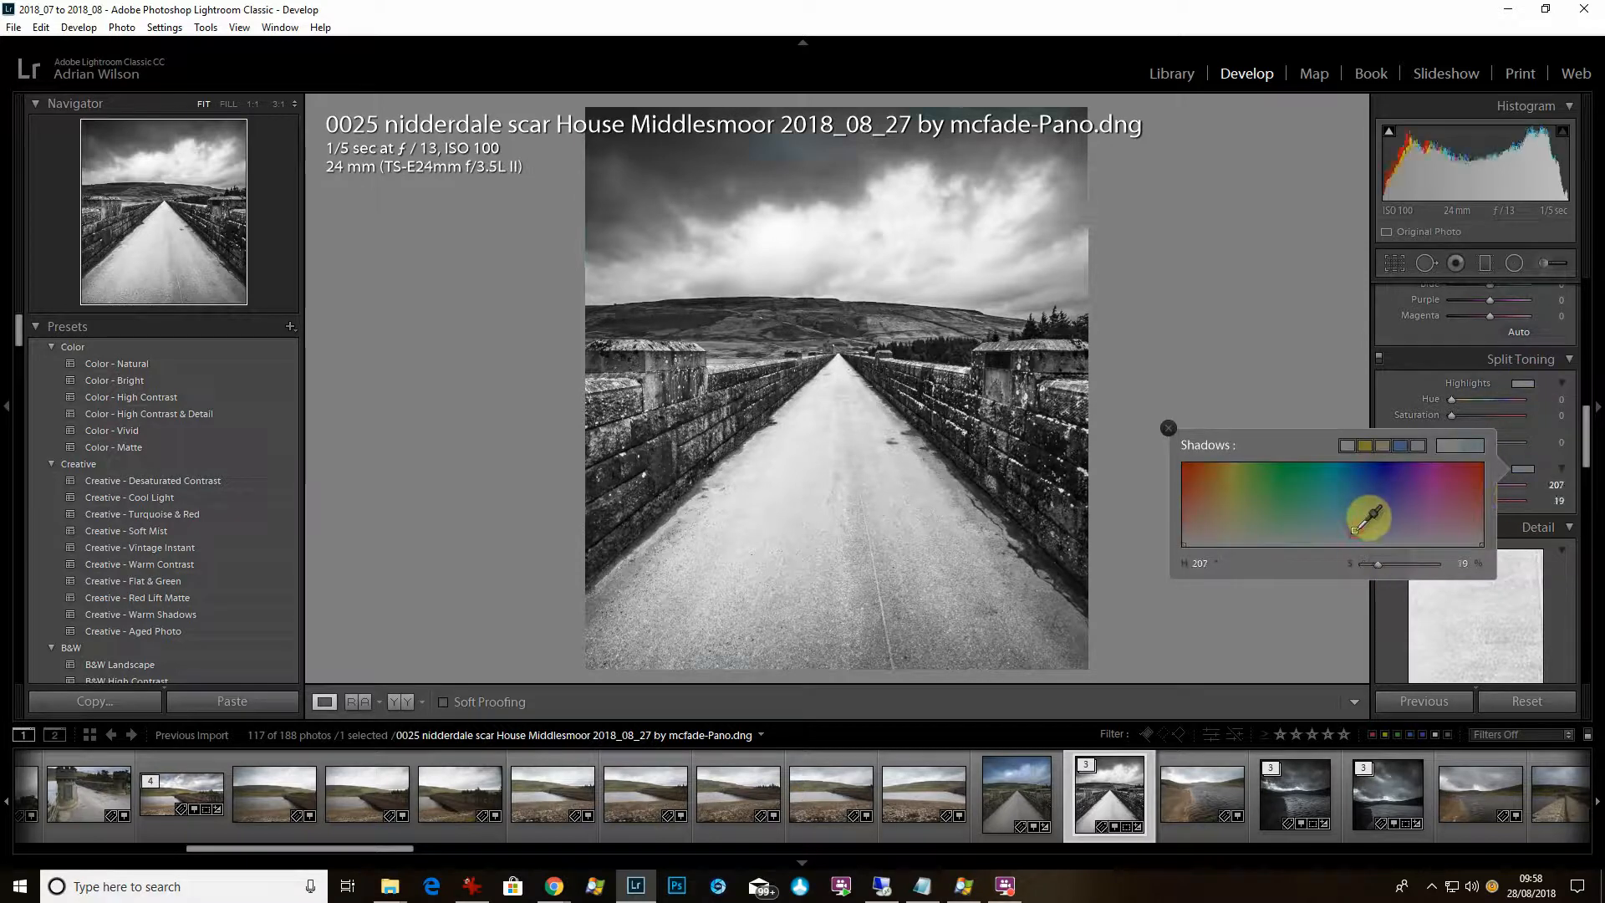
left_click_drag(1355, 529, 1345, 535)
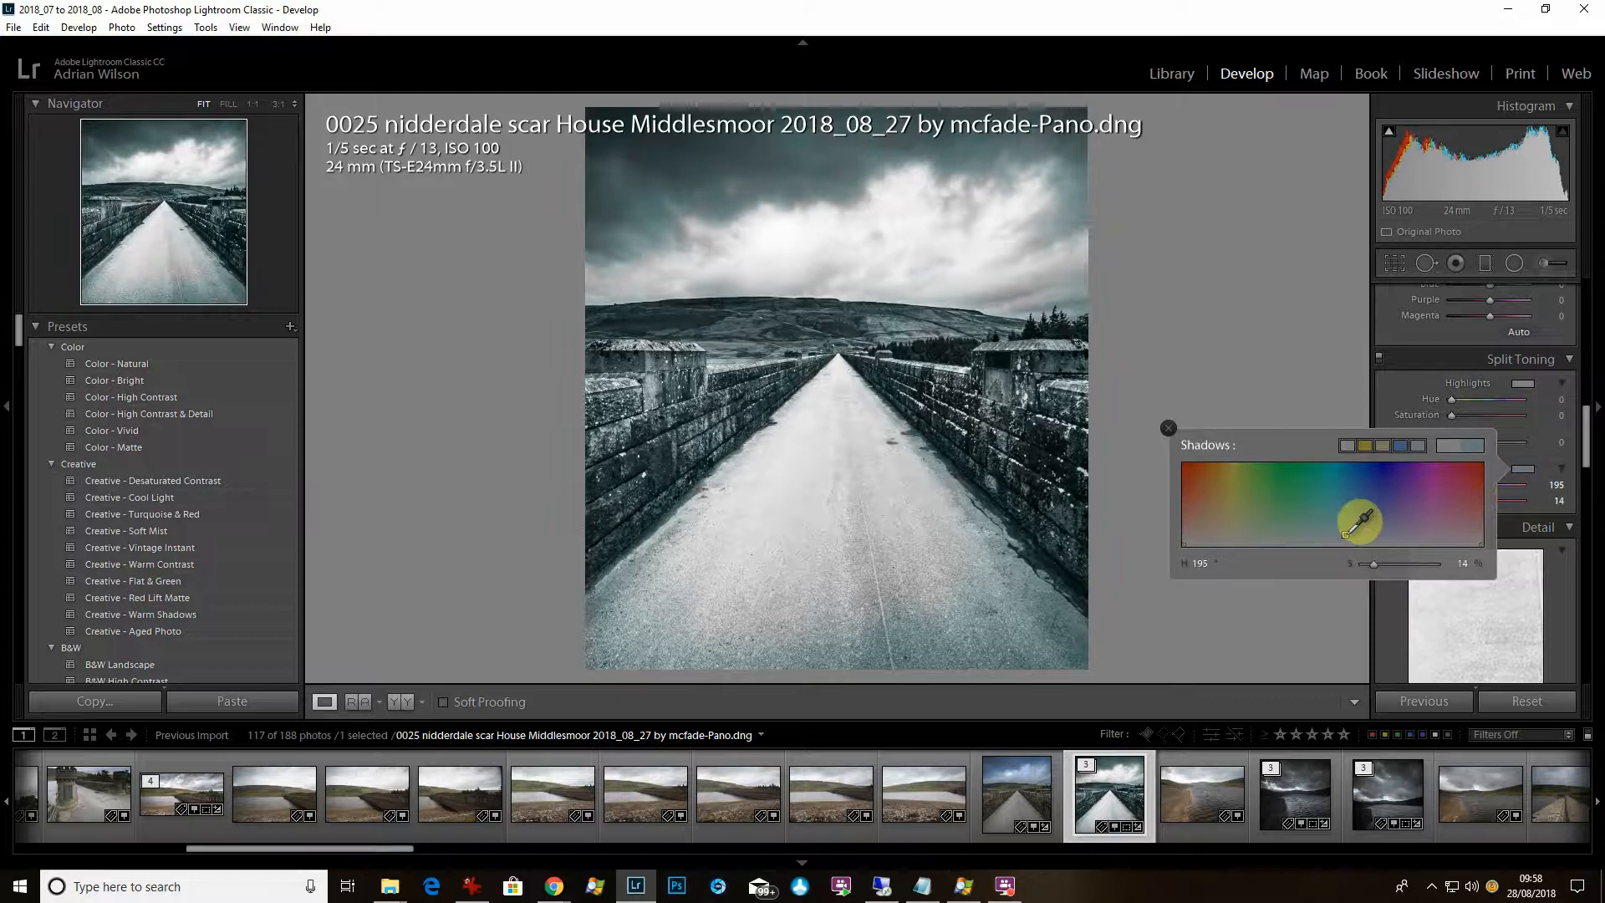
Tint the split-toning highlights cool blue at hue 205, saturation 17.
left_click(1523, 383)
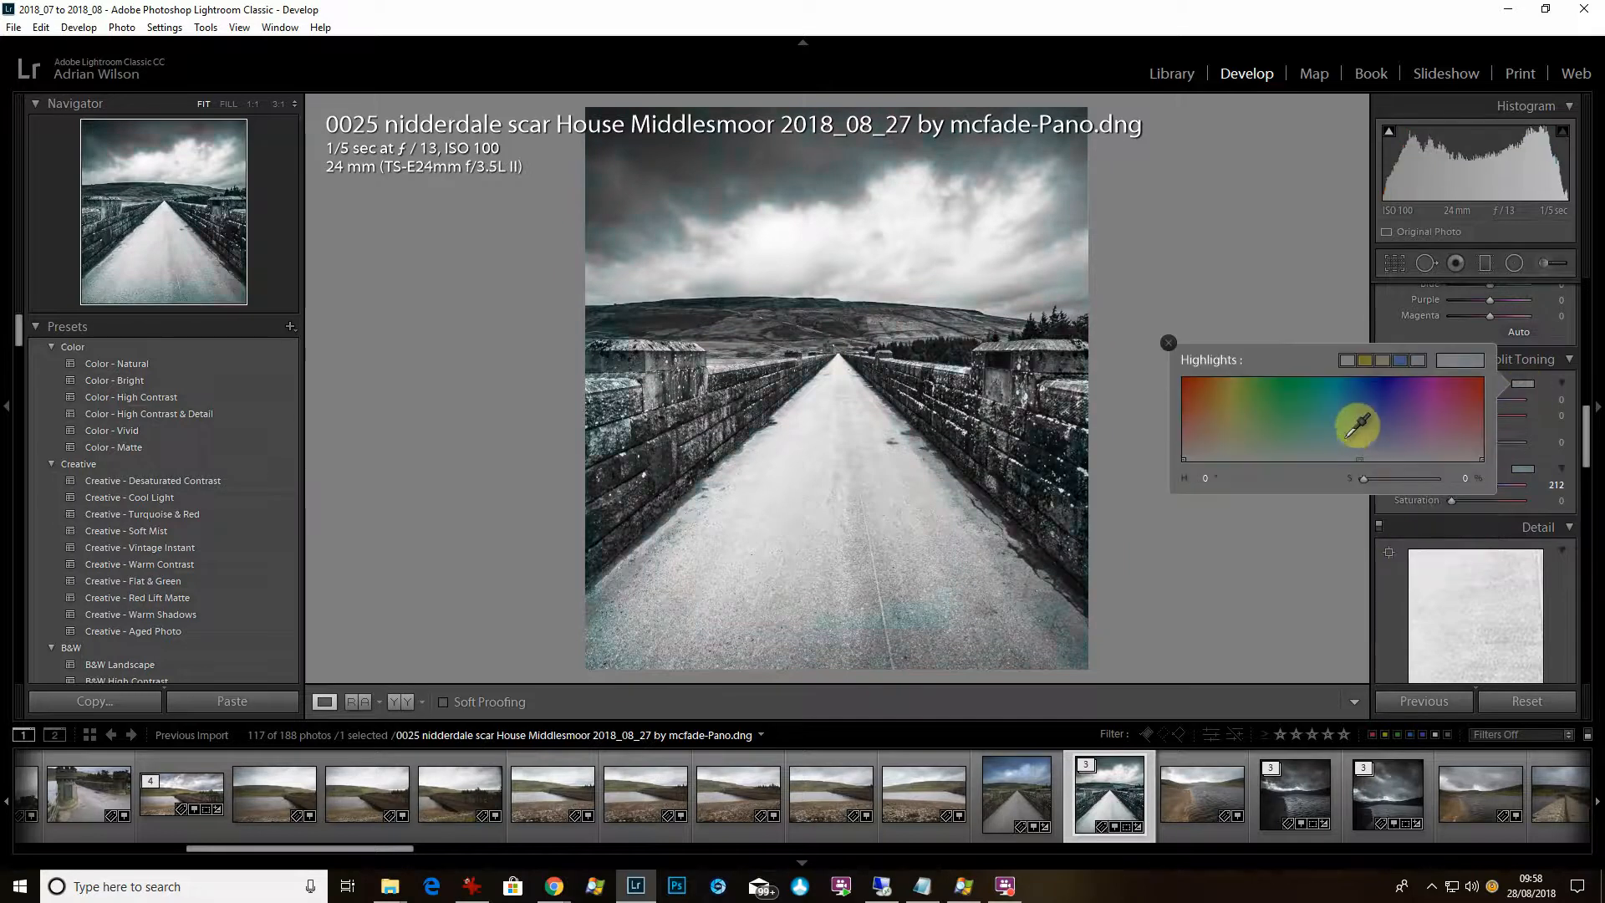
left_click_drag(1345, 449, 1355, 447)
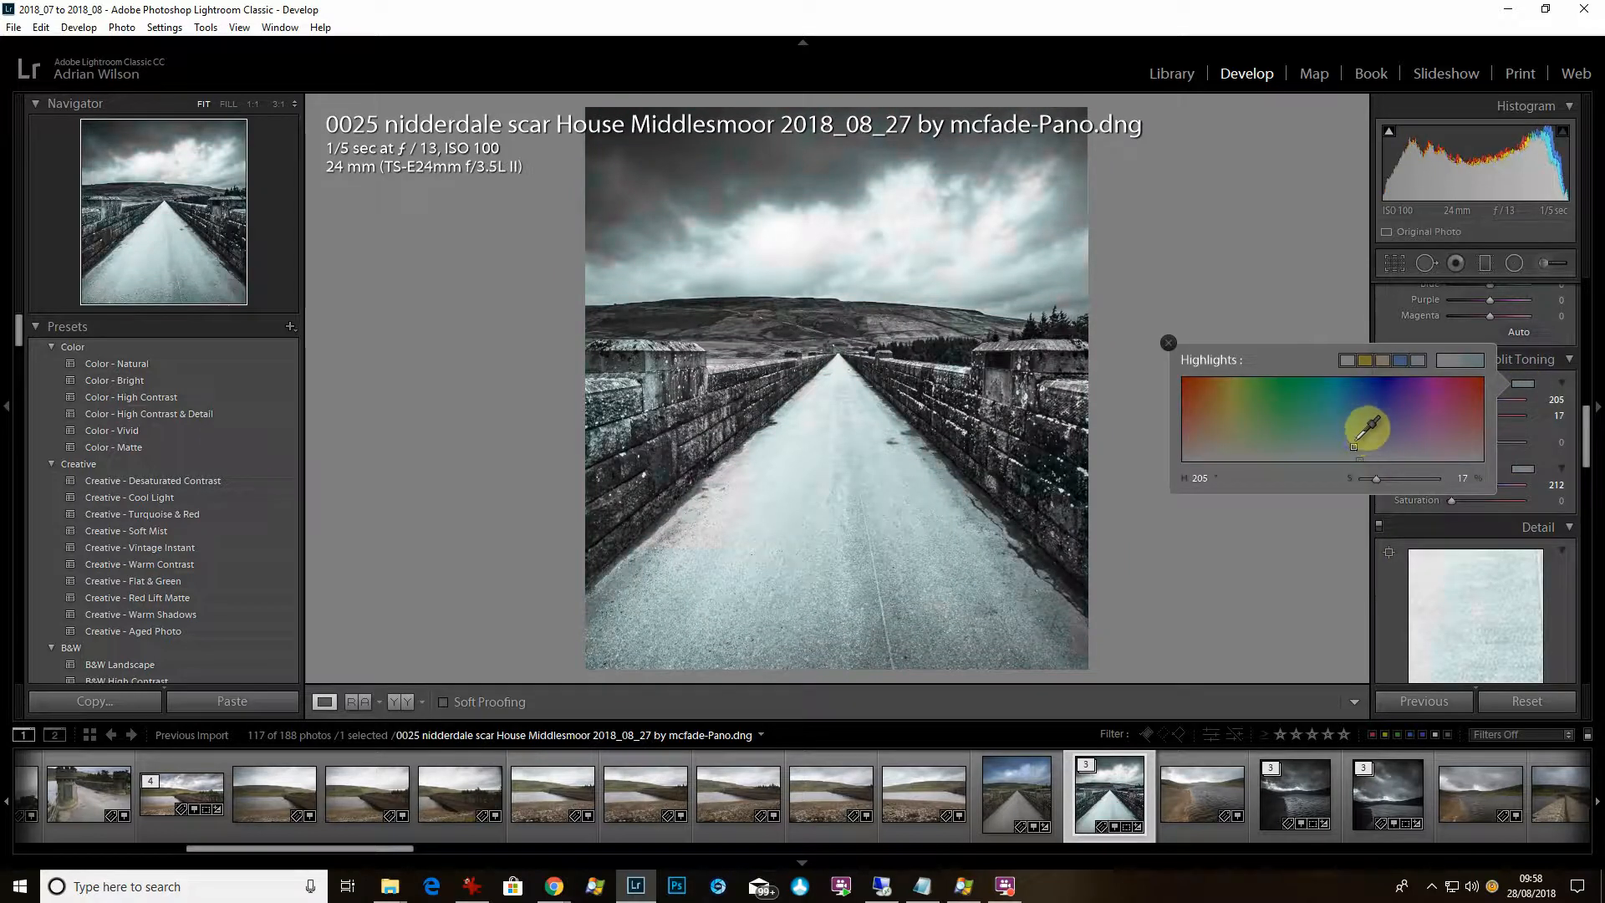
left_click(1590, 387)
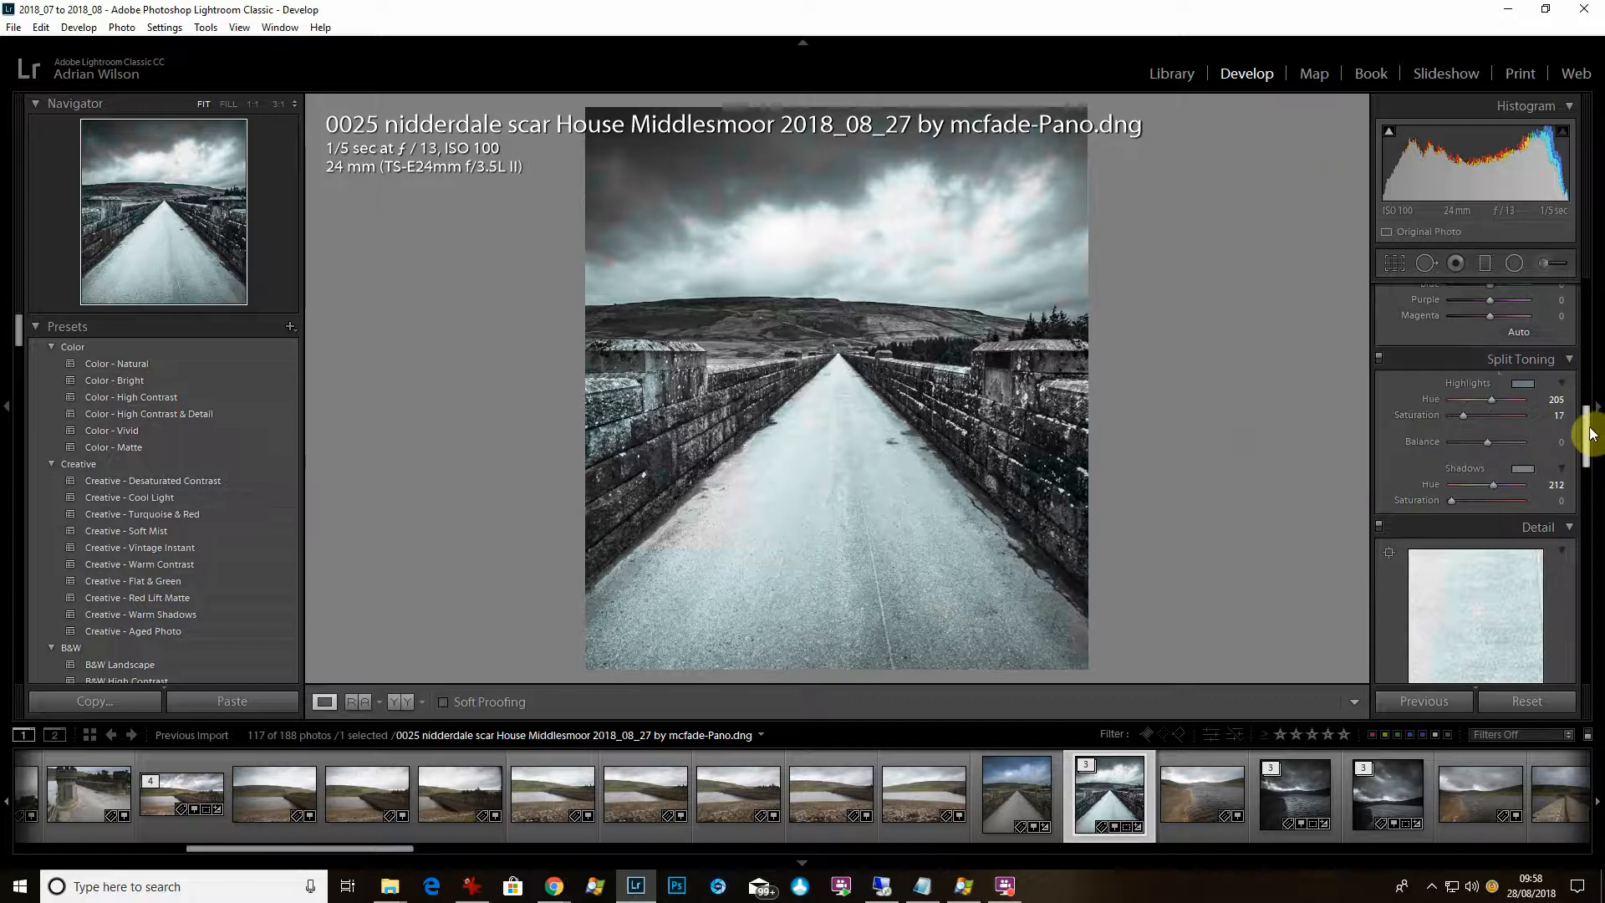
left_click_drag(1589, 423, 1595, 461)
Raise the Detail sharpening Amount to 99.
left_click(1502, 539)
left_click_drag(1503, 541, 1498, 541)
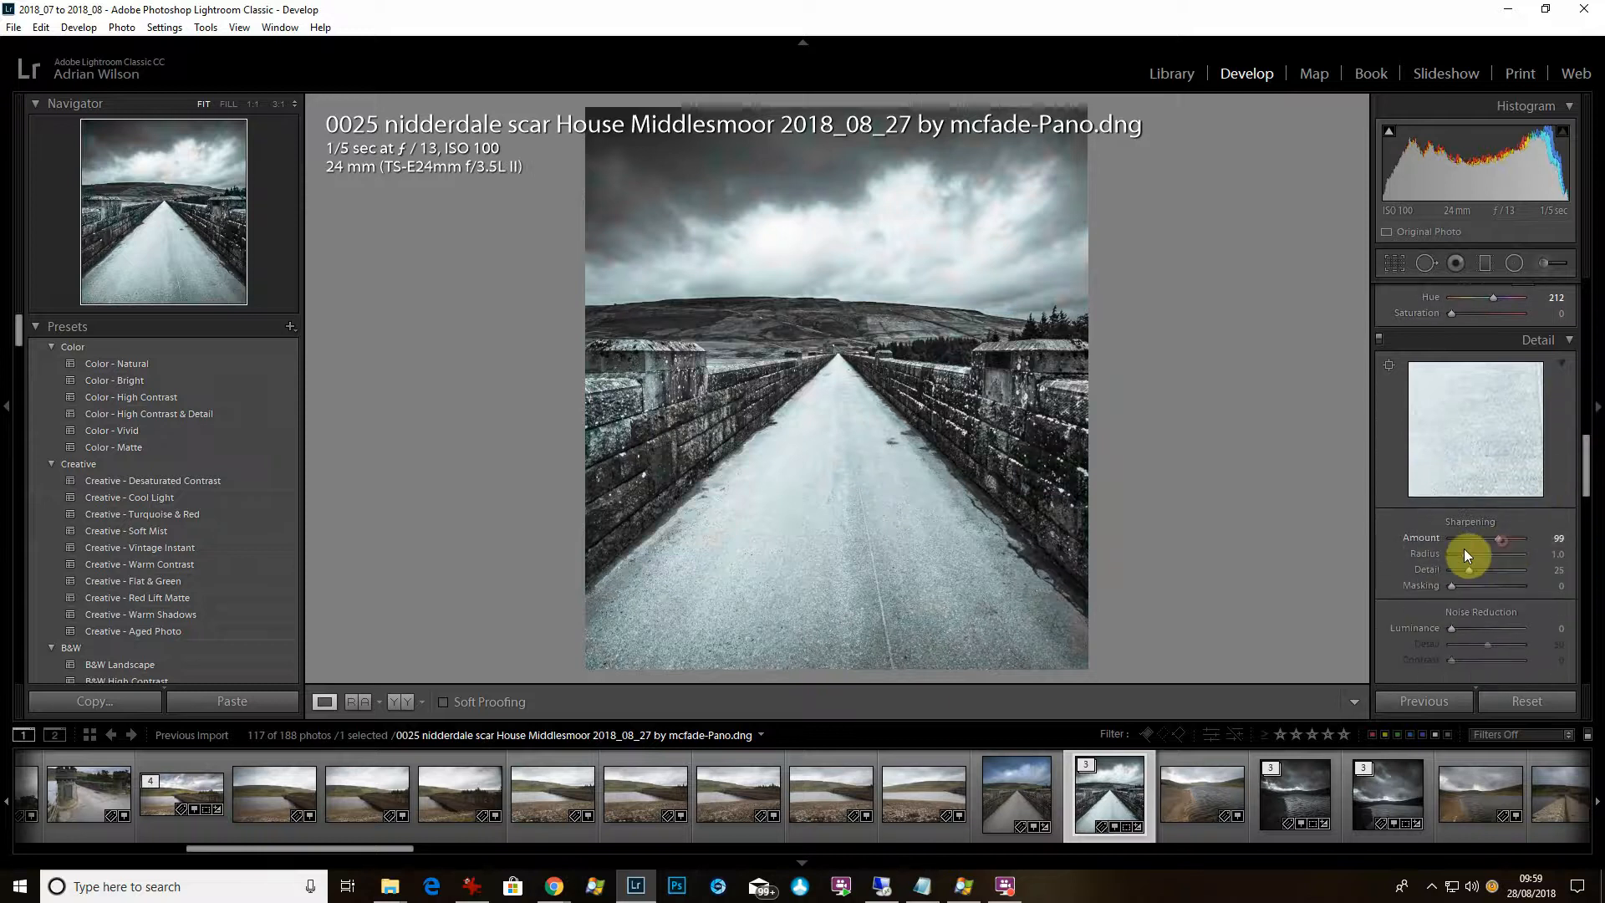
left_click_drag(1593, 464, 1595, 542)
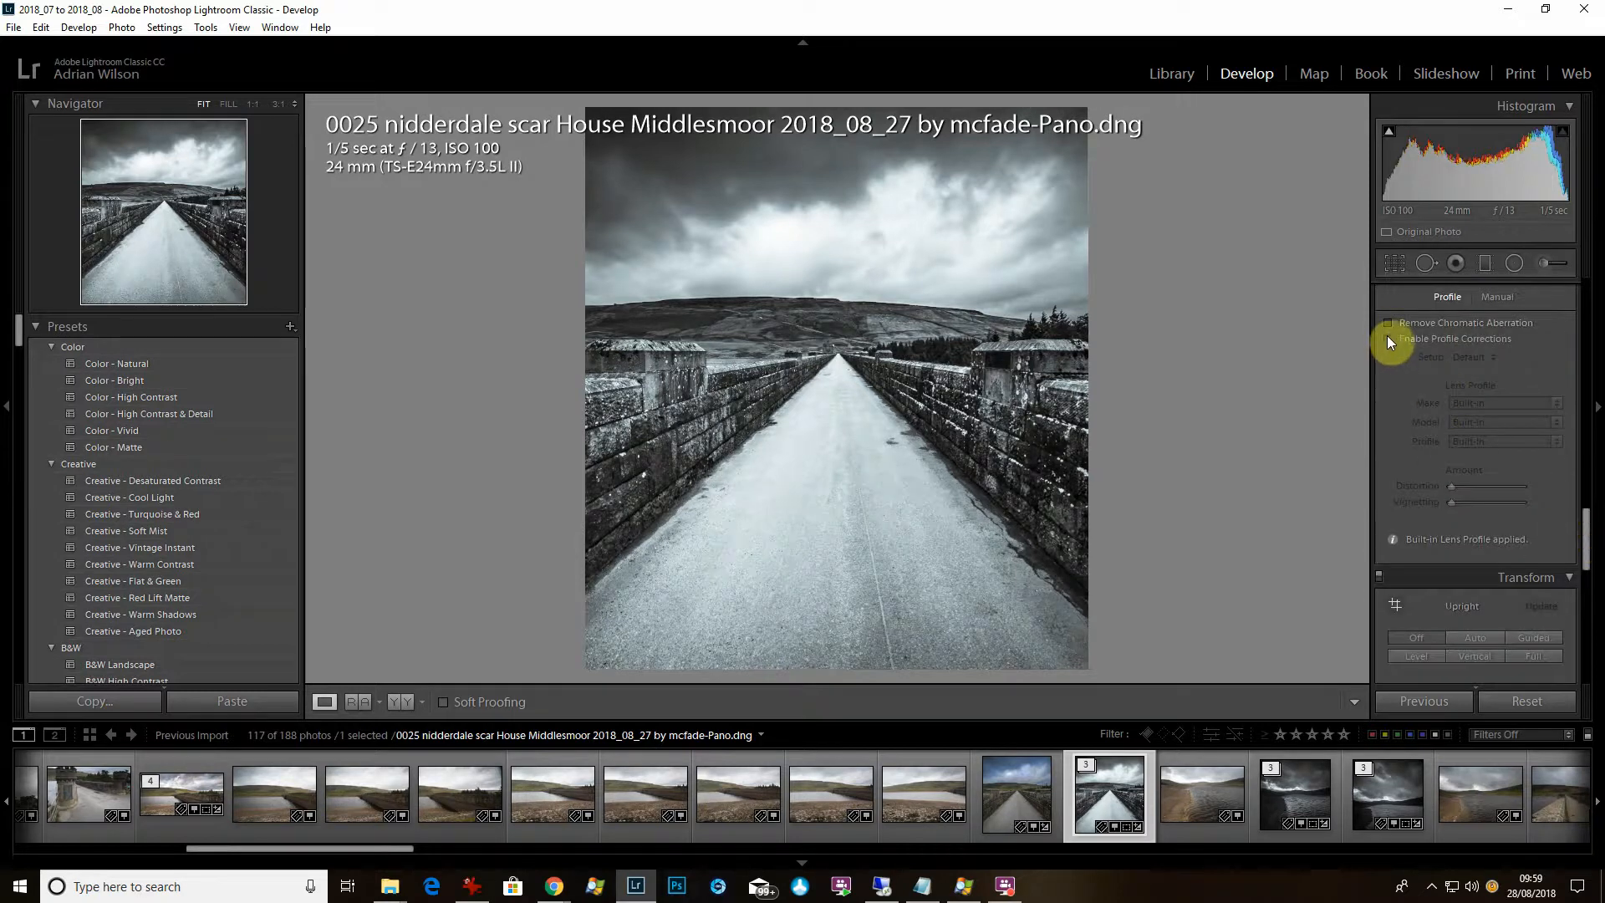
left_click_drag(1589, 546, 1589, 540)
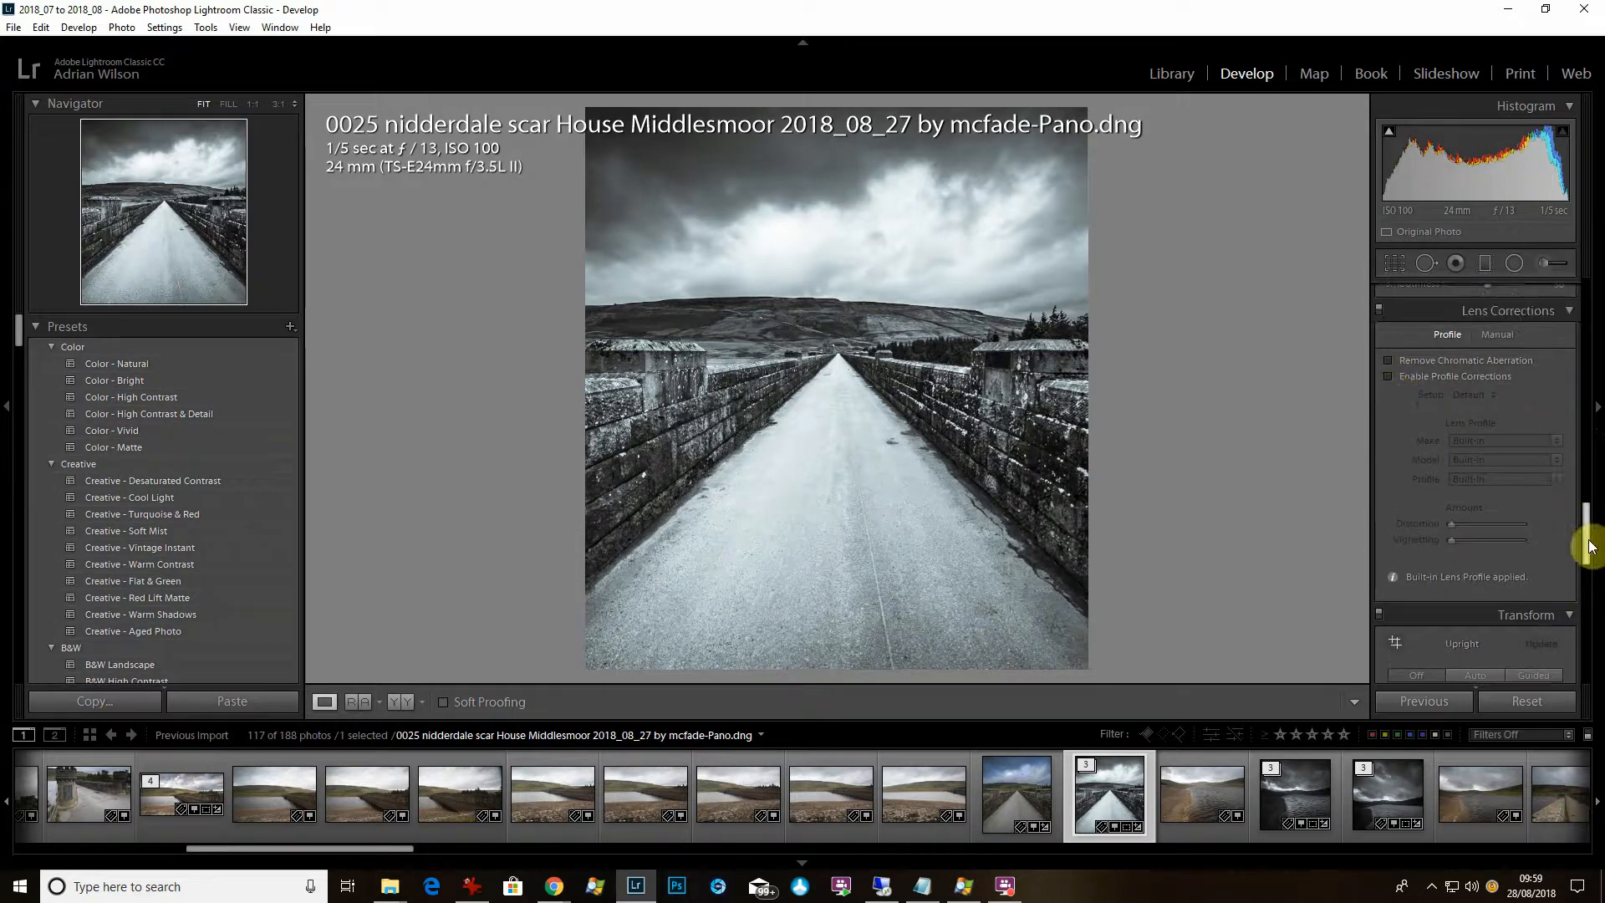
Add a -39 post-crop vignette and grain at Amount 71.
scroll(1588, 546, "down", 5)
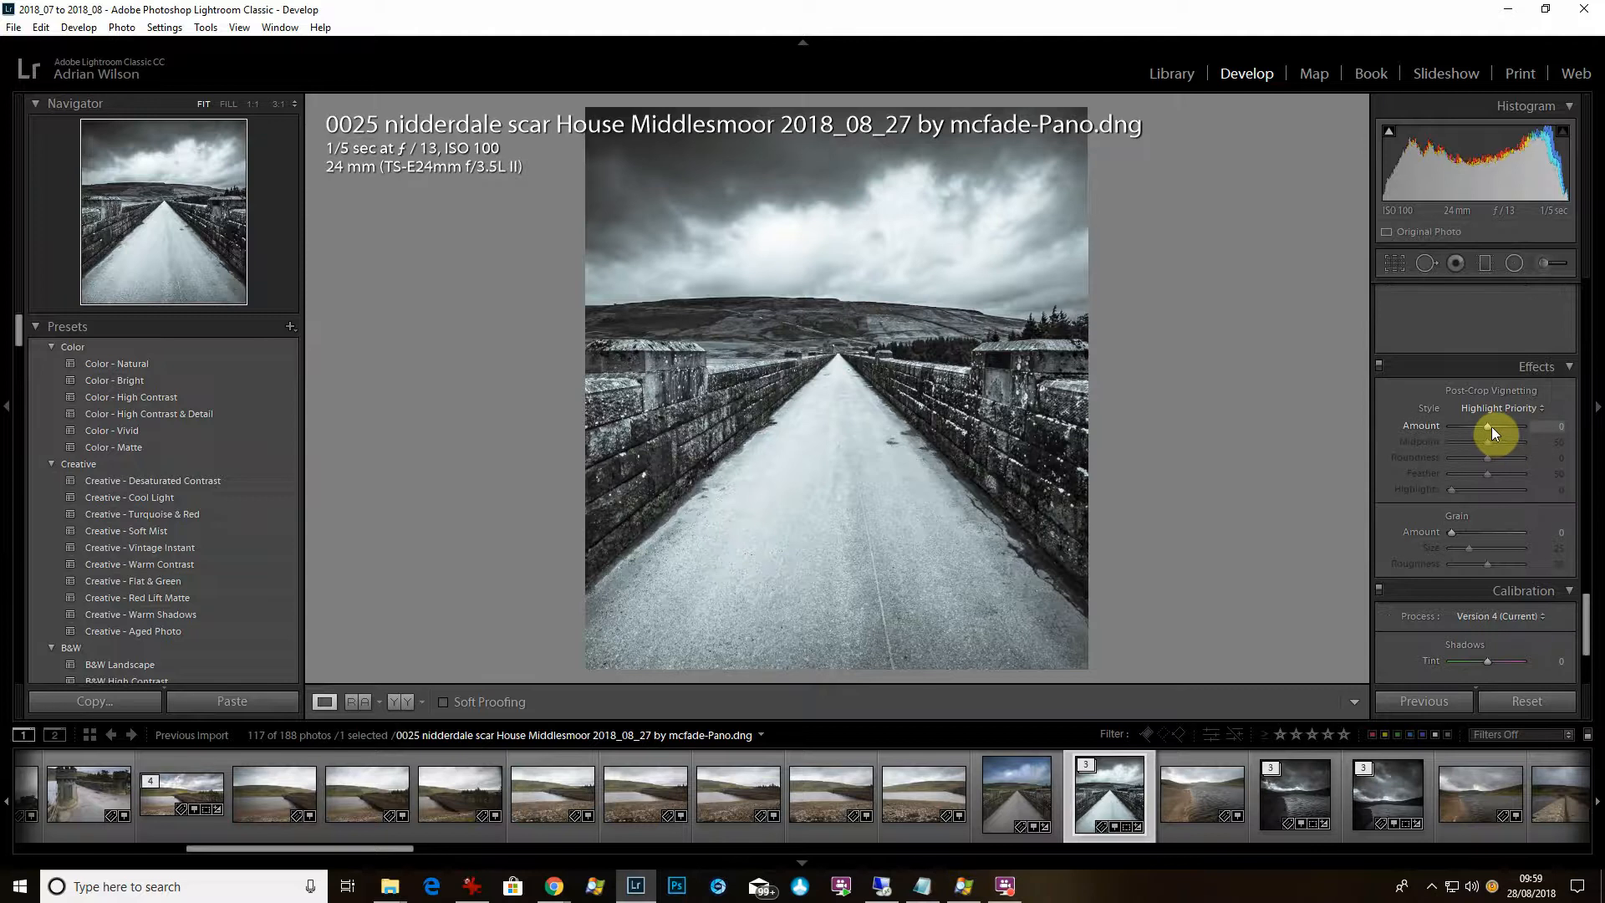
left_click_drag(1479, 426, 1473, 425)
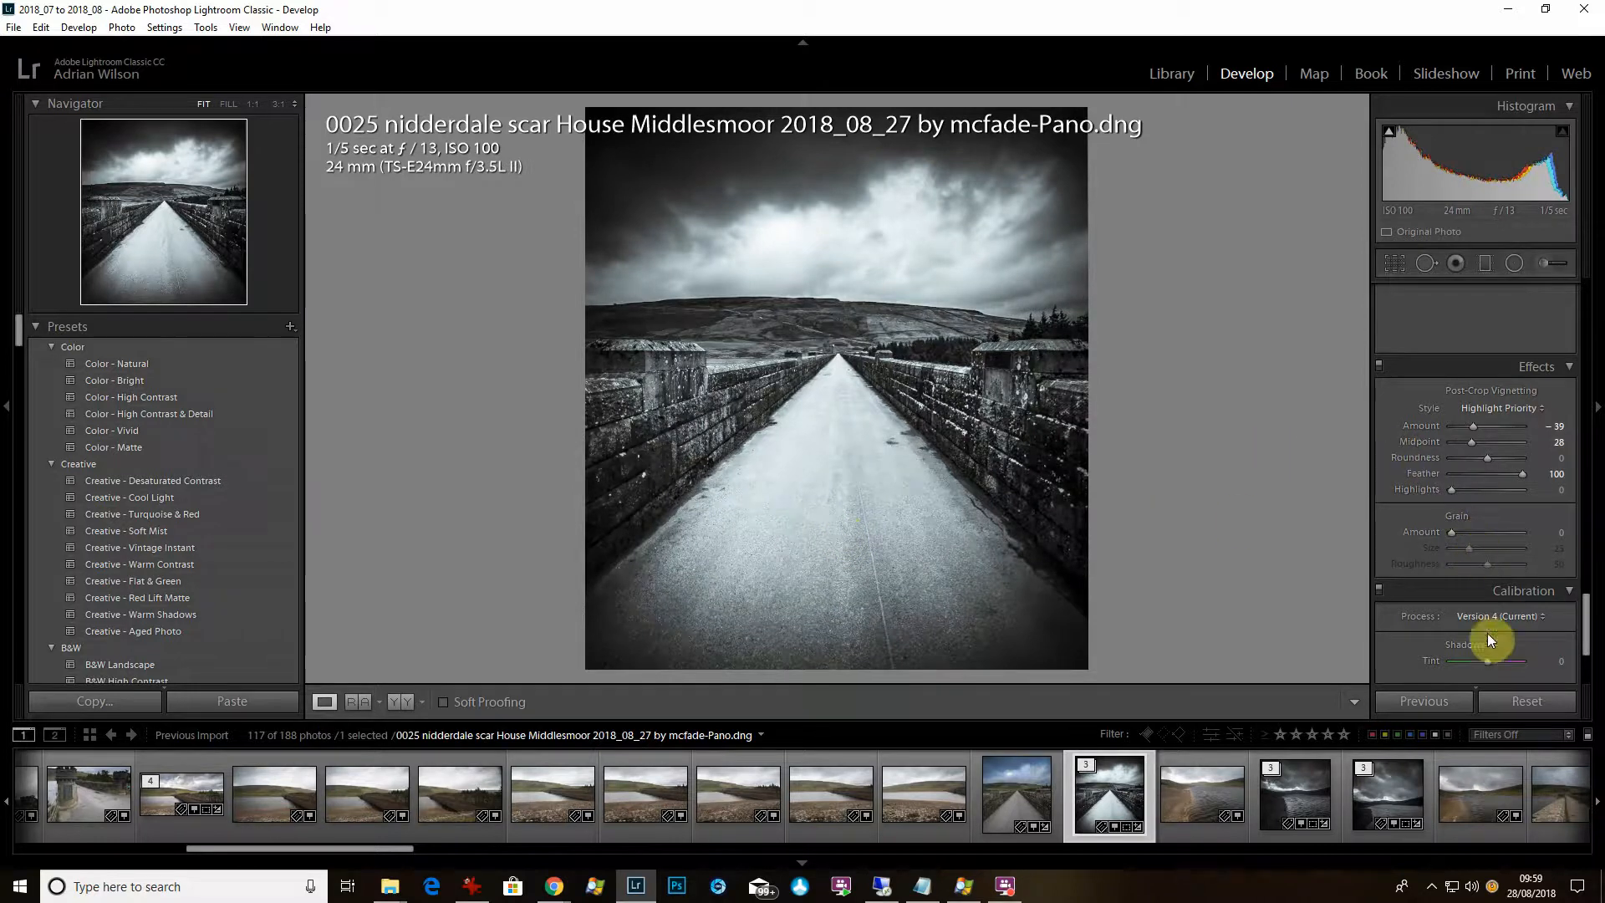
left_click_drag(1457, 530, 1484, 552)
Lower the Grain Amount to 21 after inspecting the sky at 1:1.
left_click(828, 281)
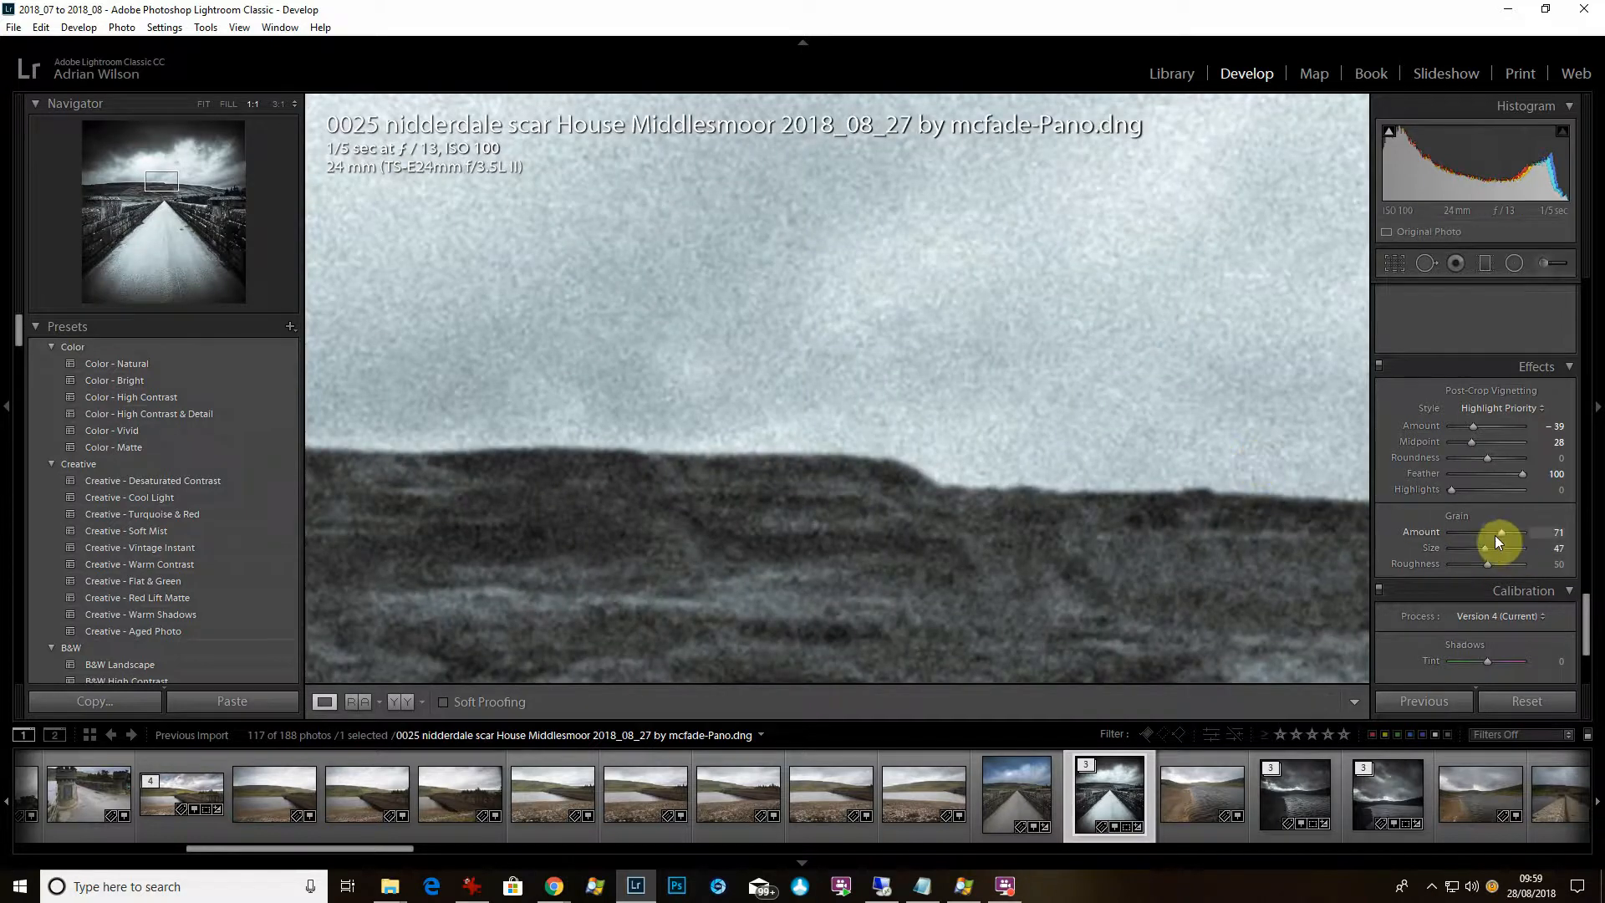
left_click_drag(1505, 535, 1446, 549)
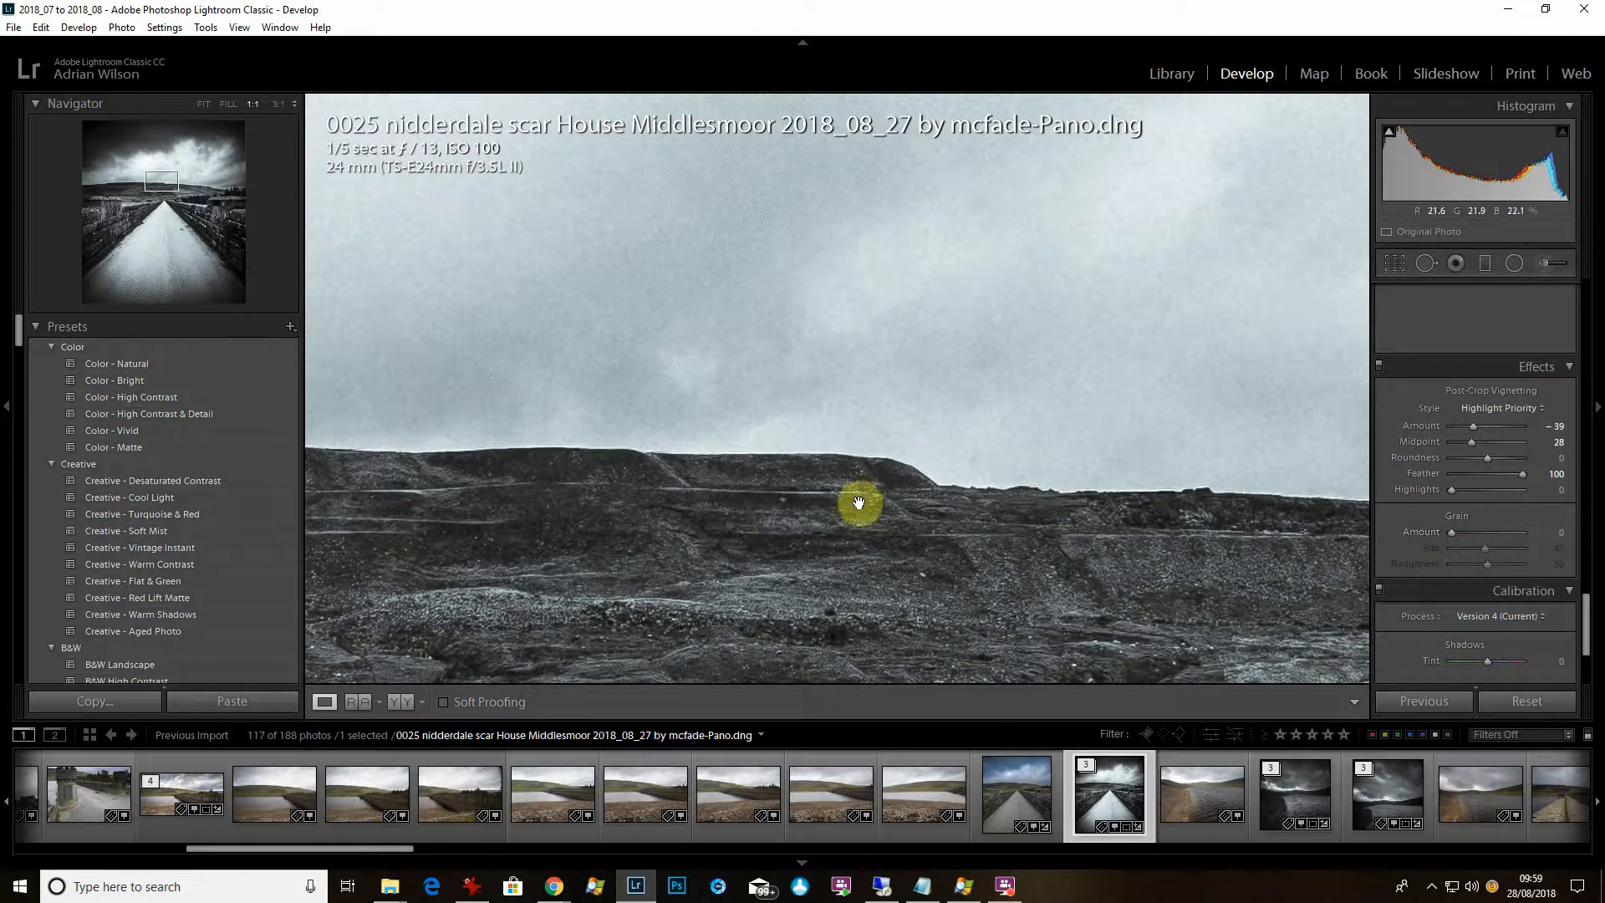
left_click(877, 474)
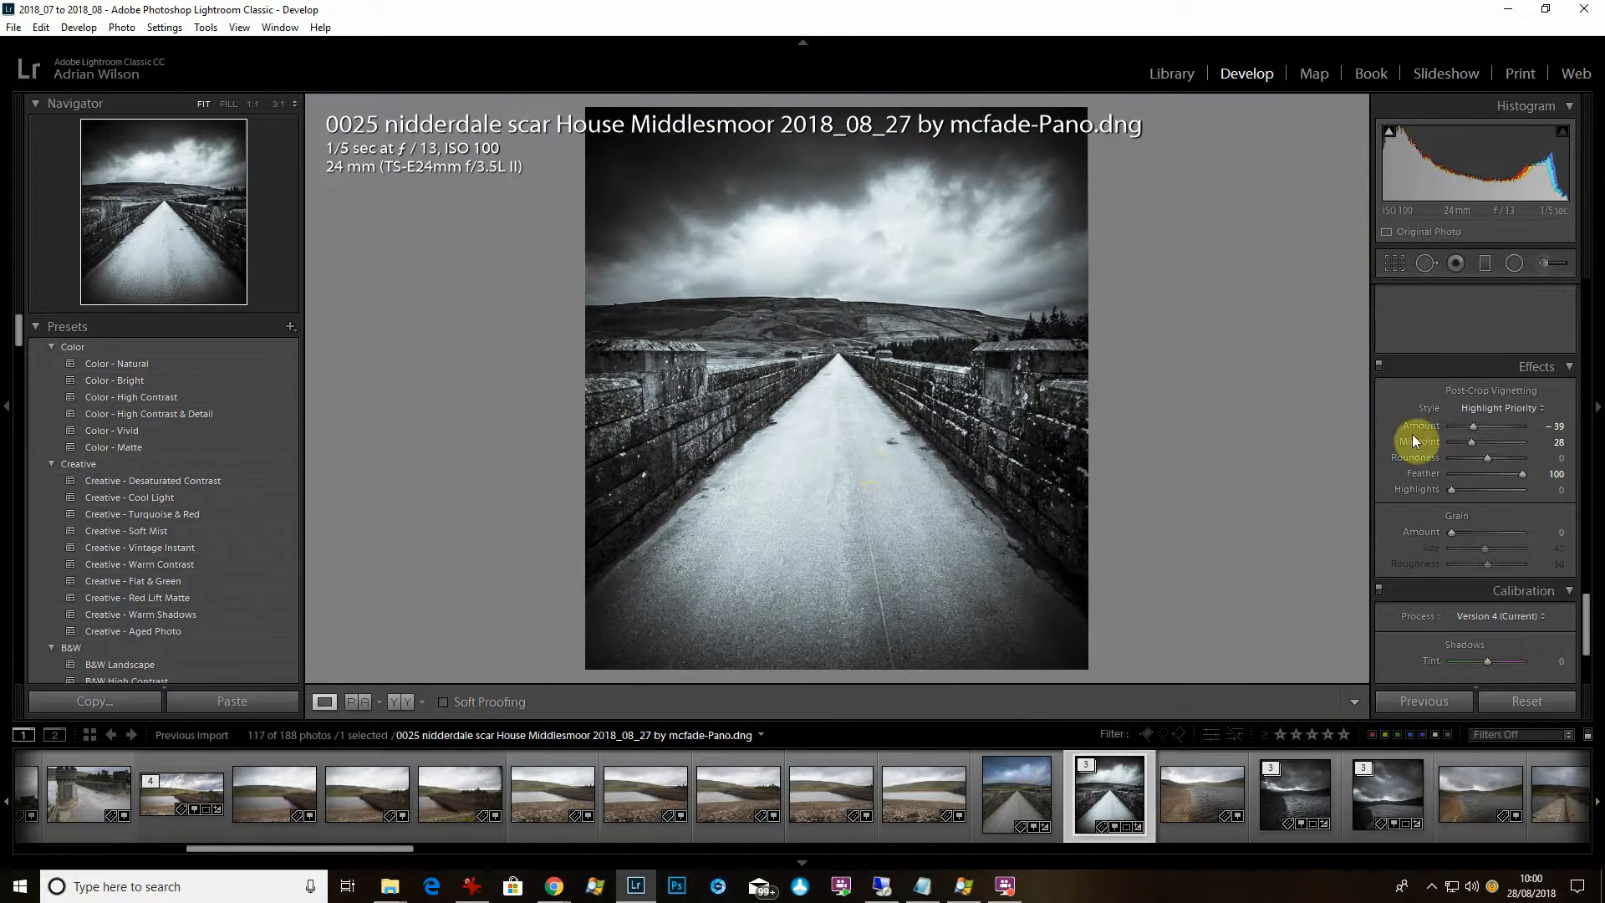
Crop to a 1 x 1 square framing the walkway and stormy sky.
left_click(1395, 265)
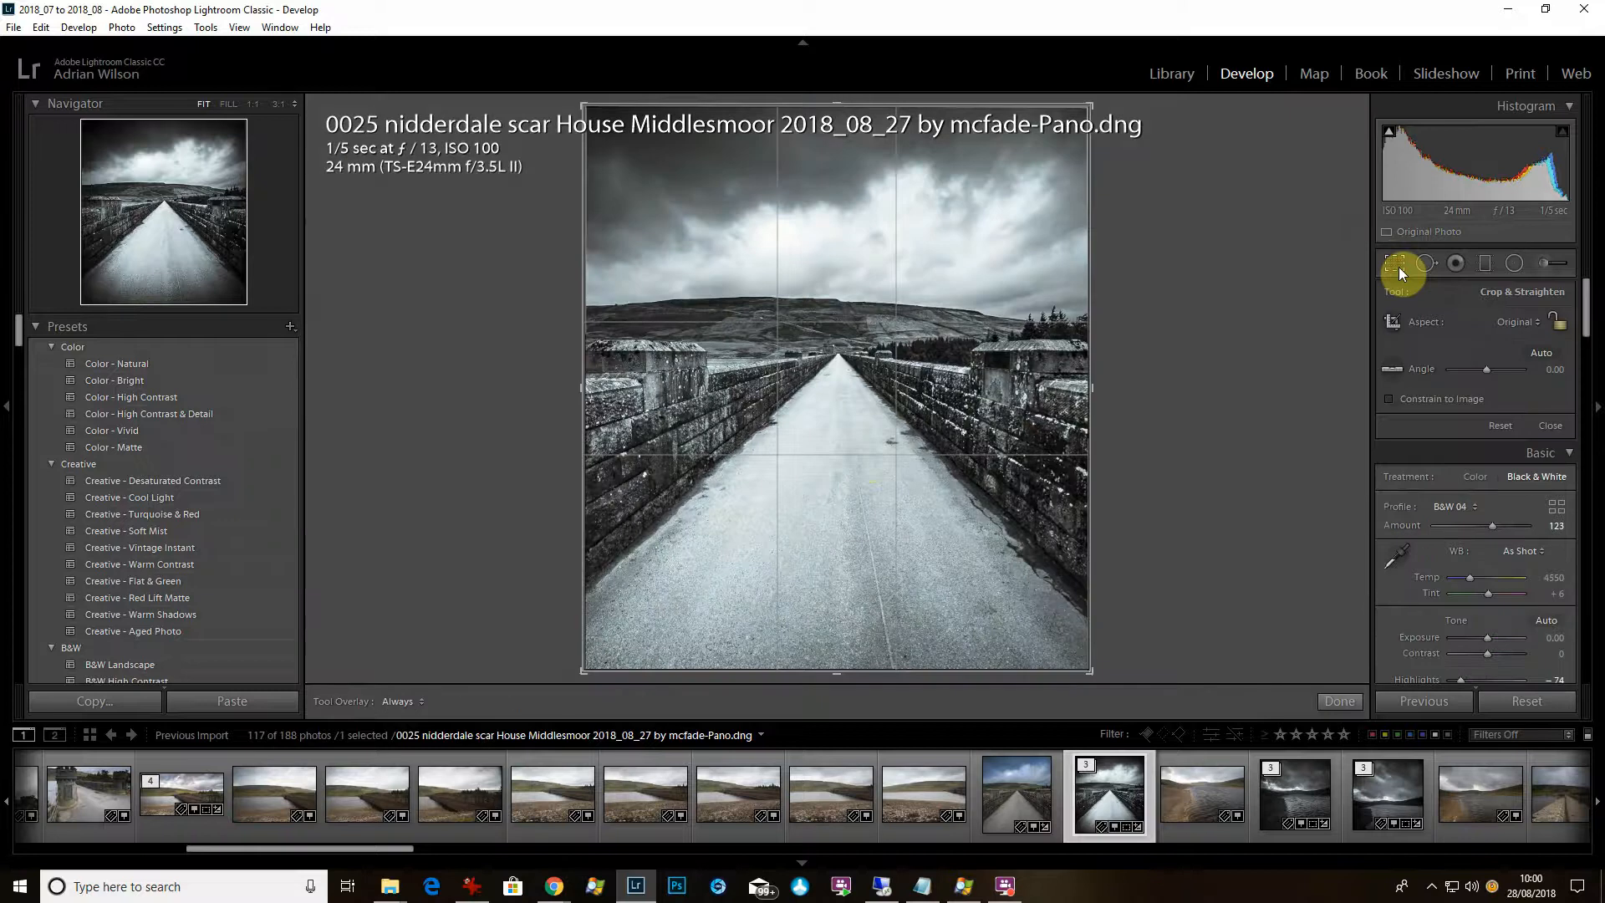
left_click(1534, 326)
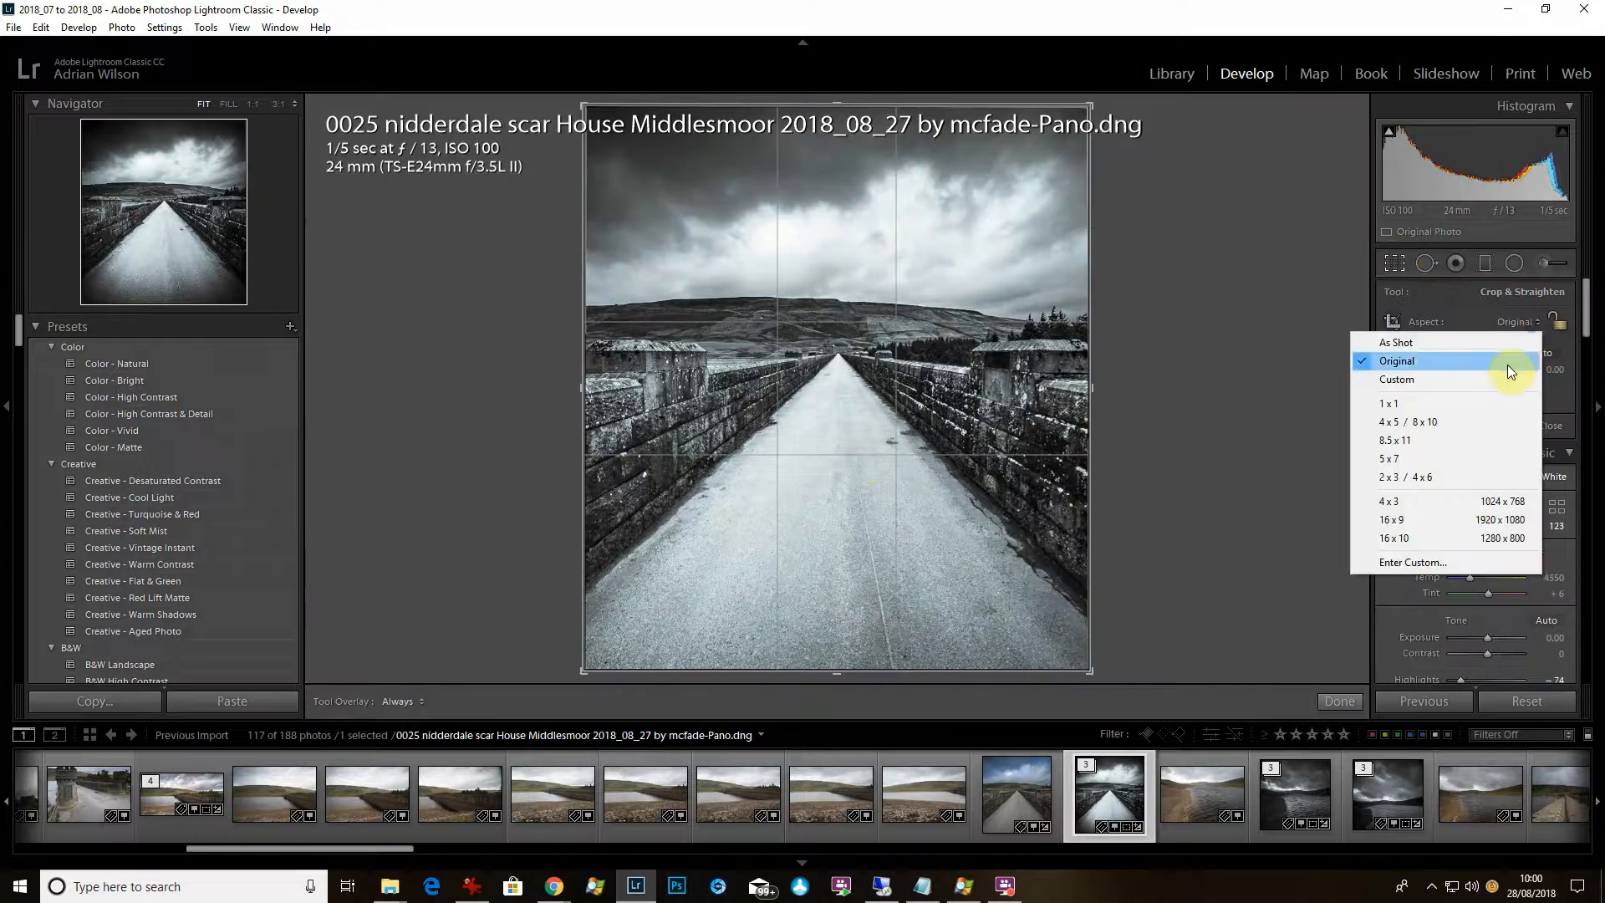
left_click(1504, 408)
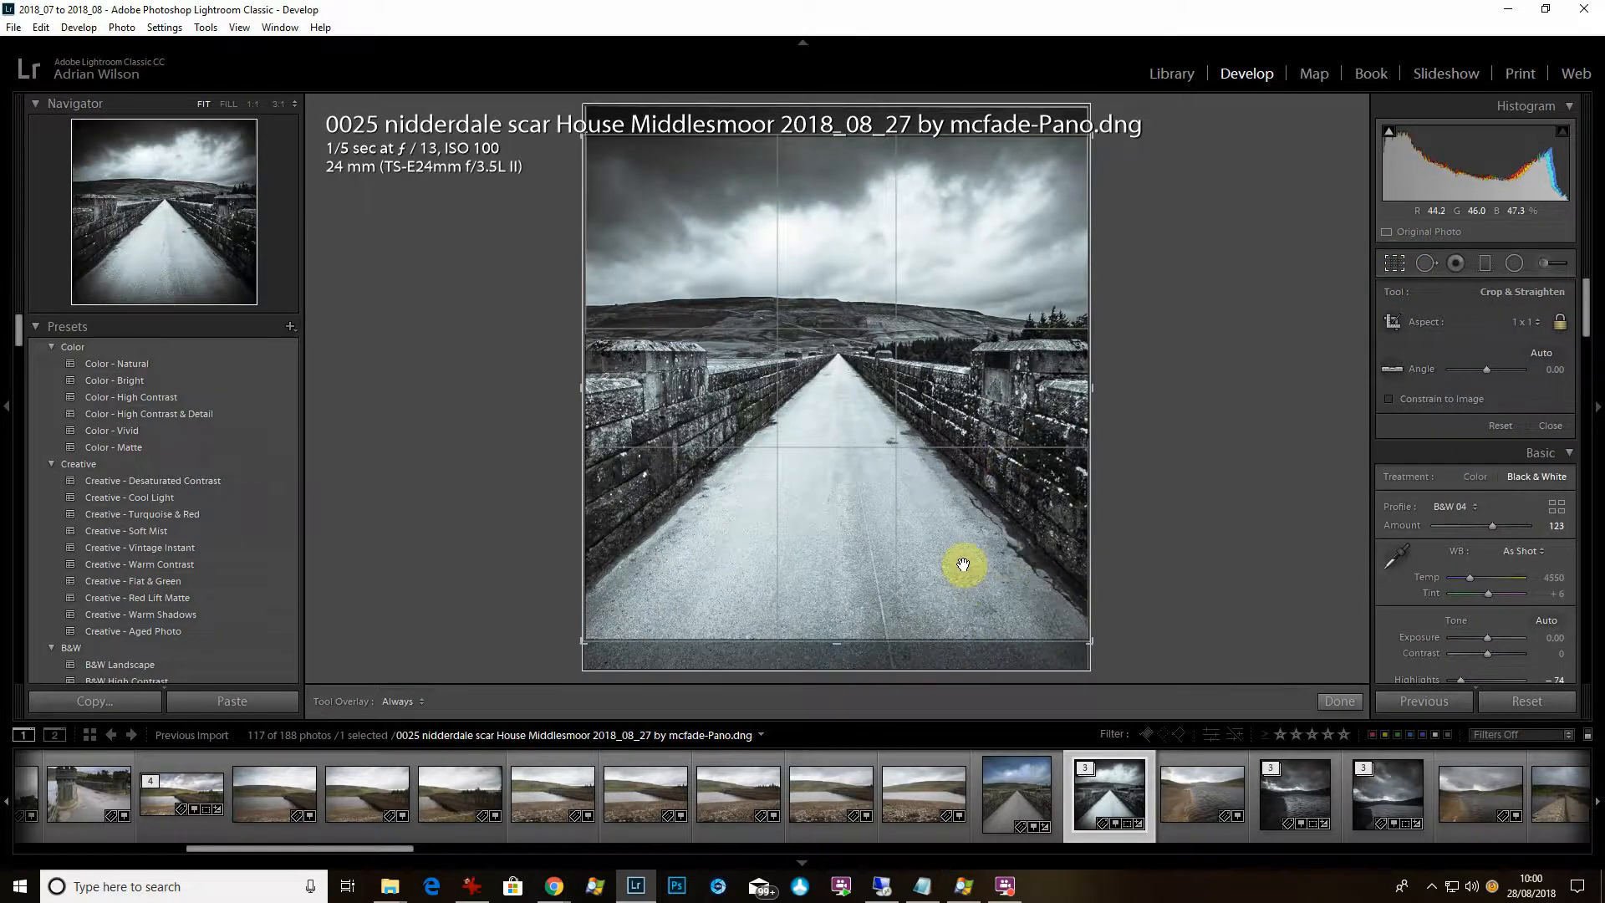
left_click_drag(963, 565, 961, 530)
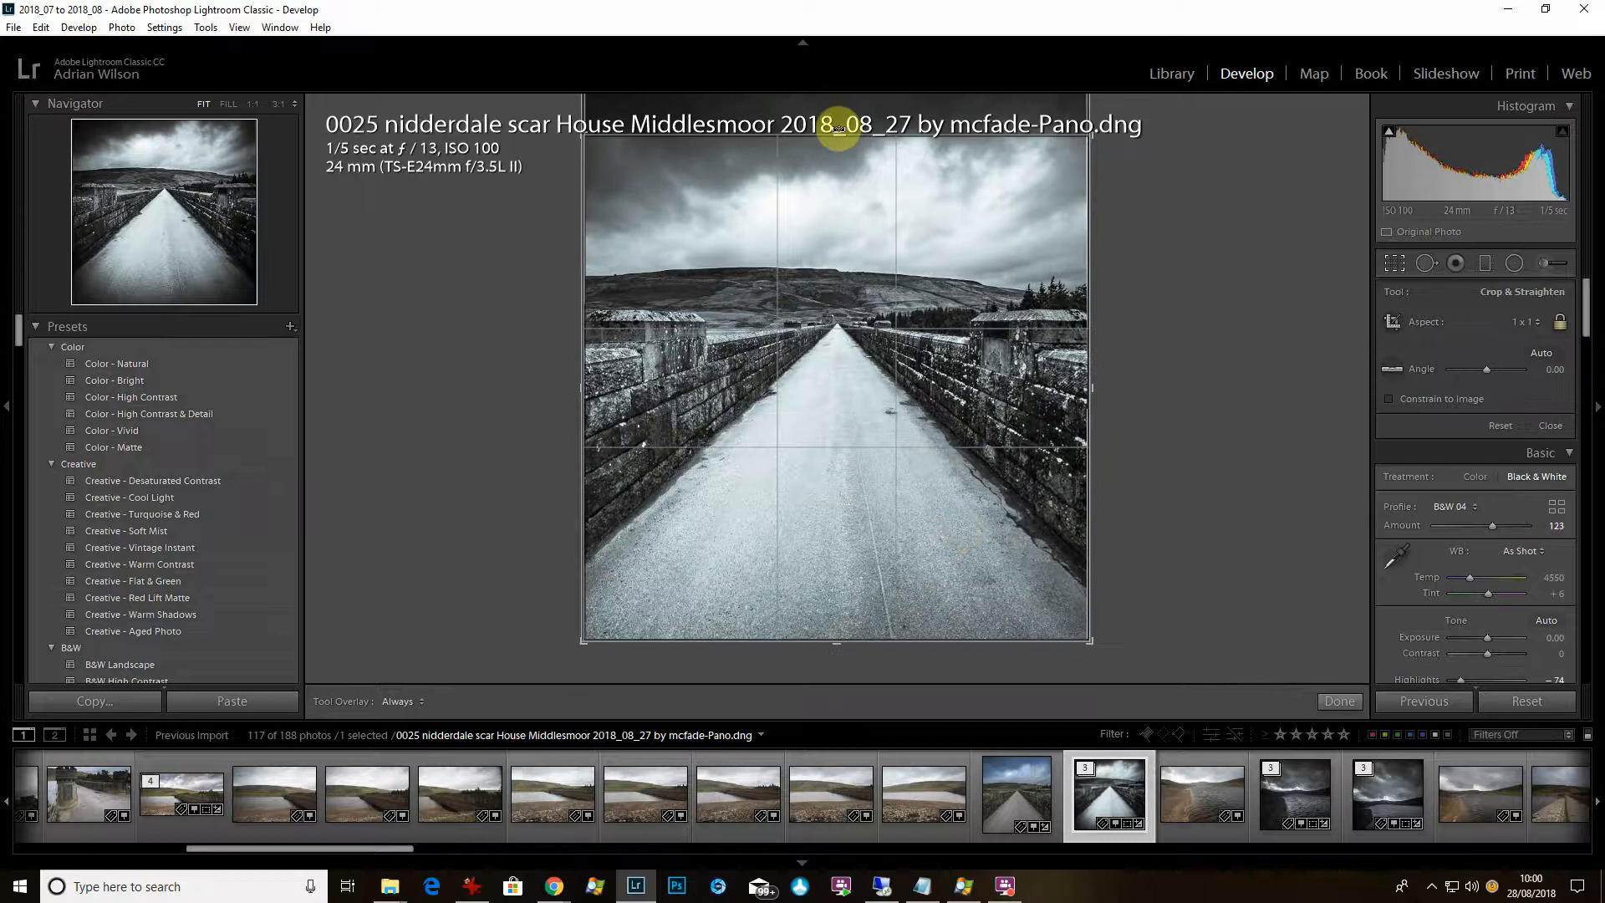
left_click_drag(868, 565, 867, 585)
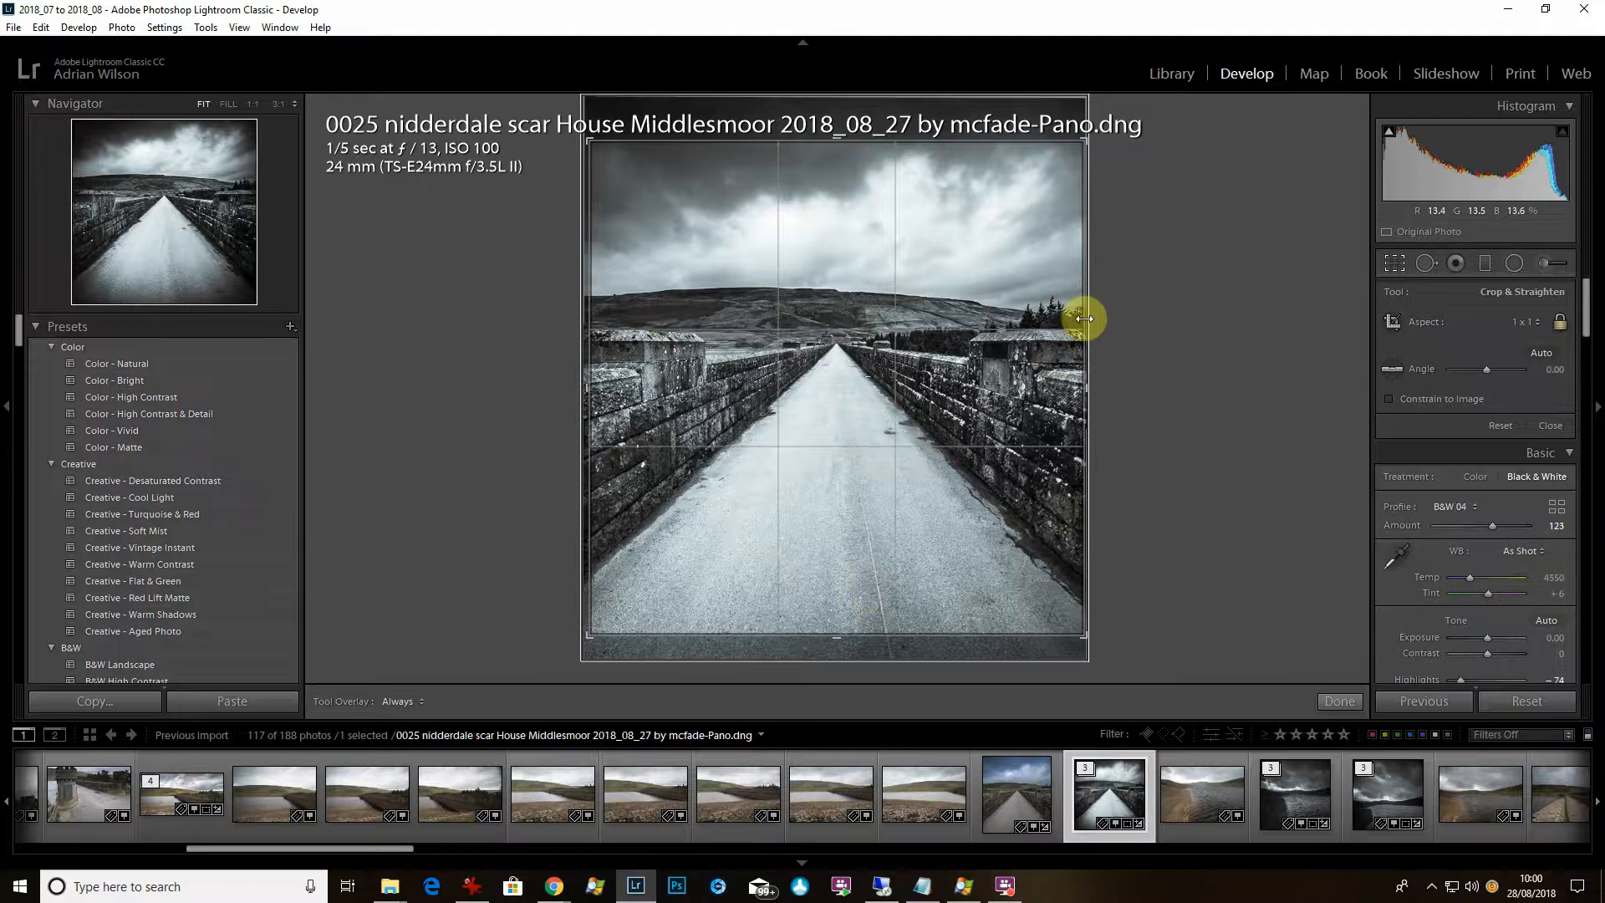
key("Return")
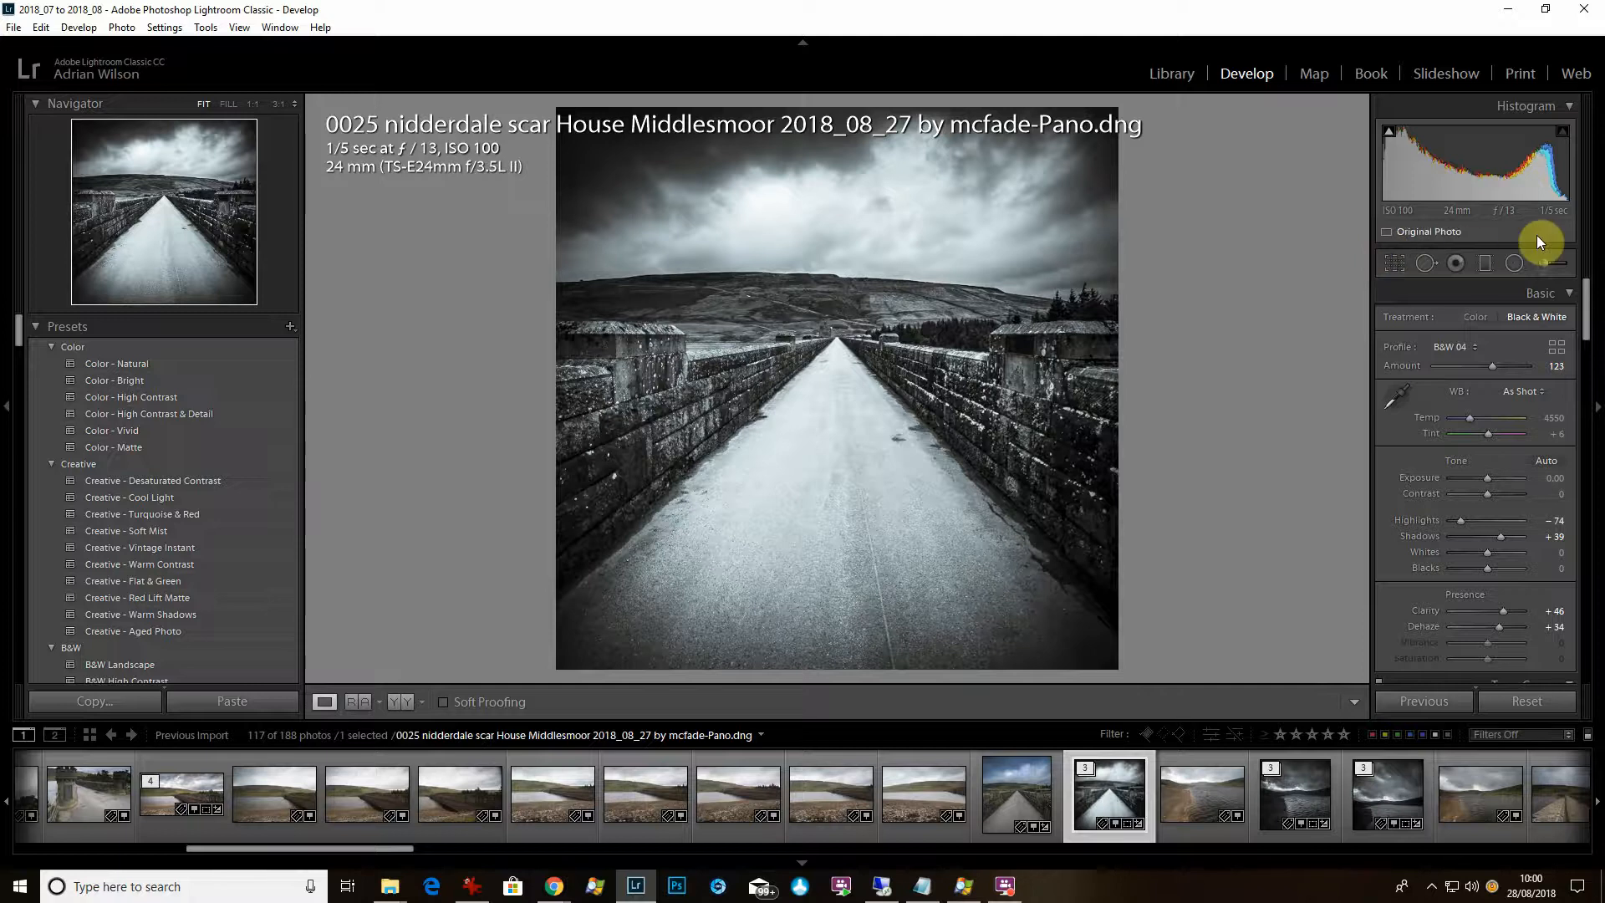
Add a graduated filter over the sky with Exposure 0, Highlights -100 and Dehaze 28.
left_click(1486, 264)
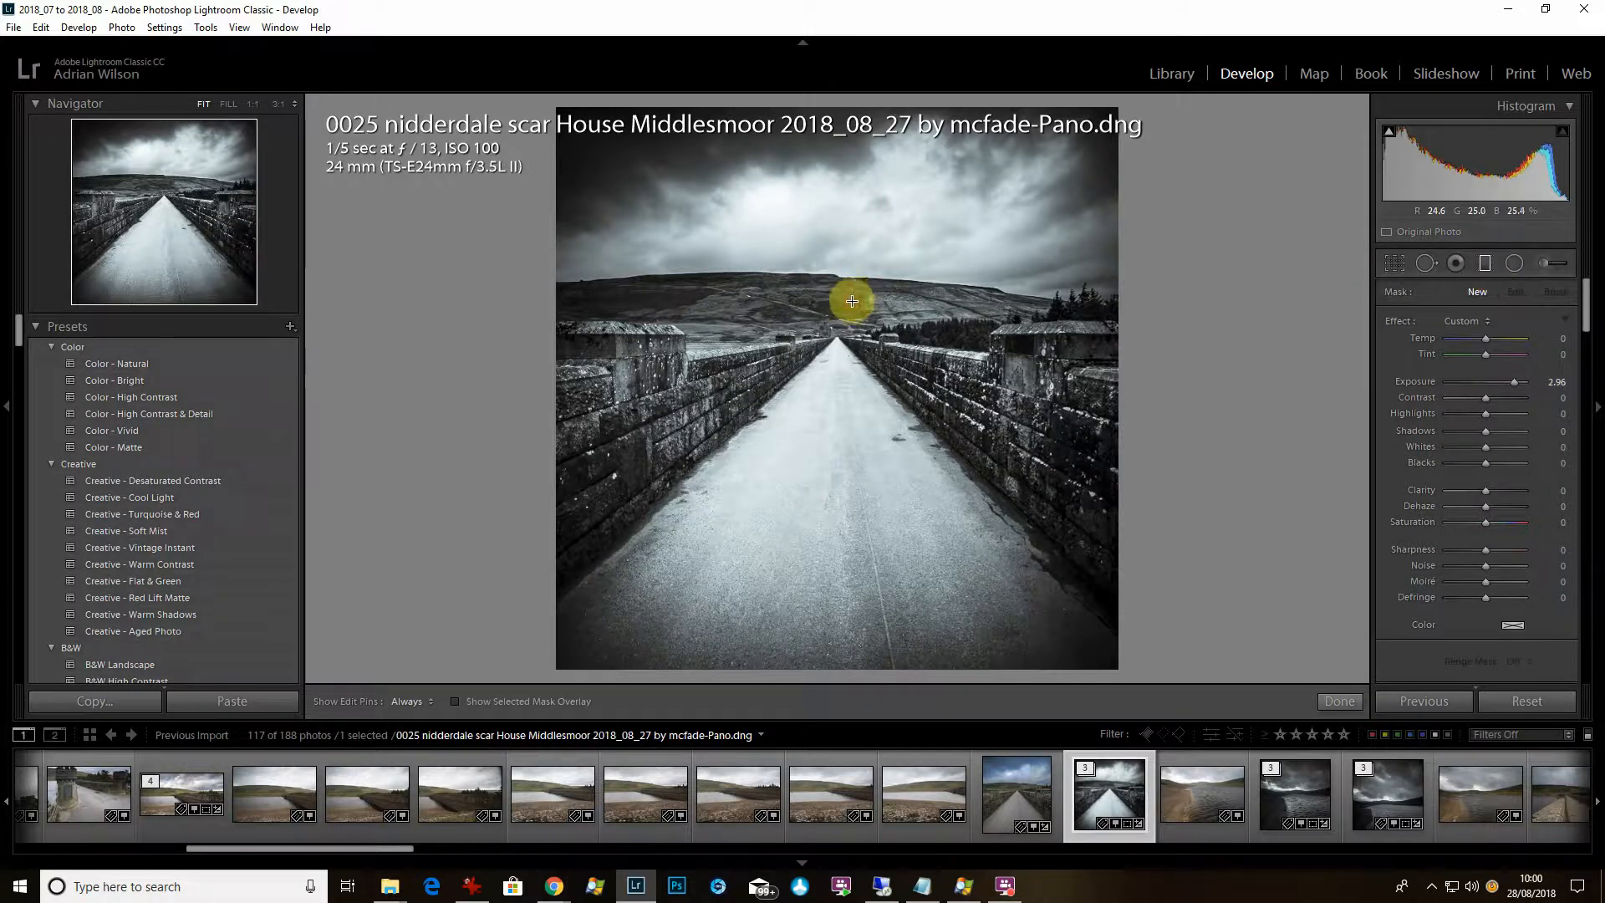
left_click_drag(852, 301, 927, 341)
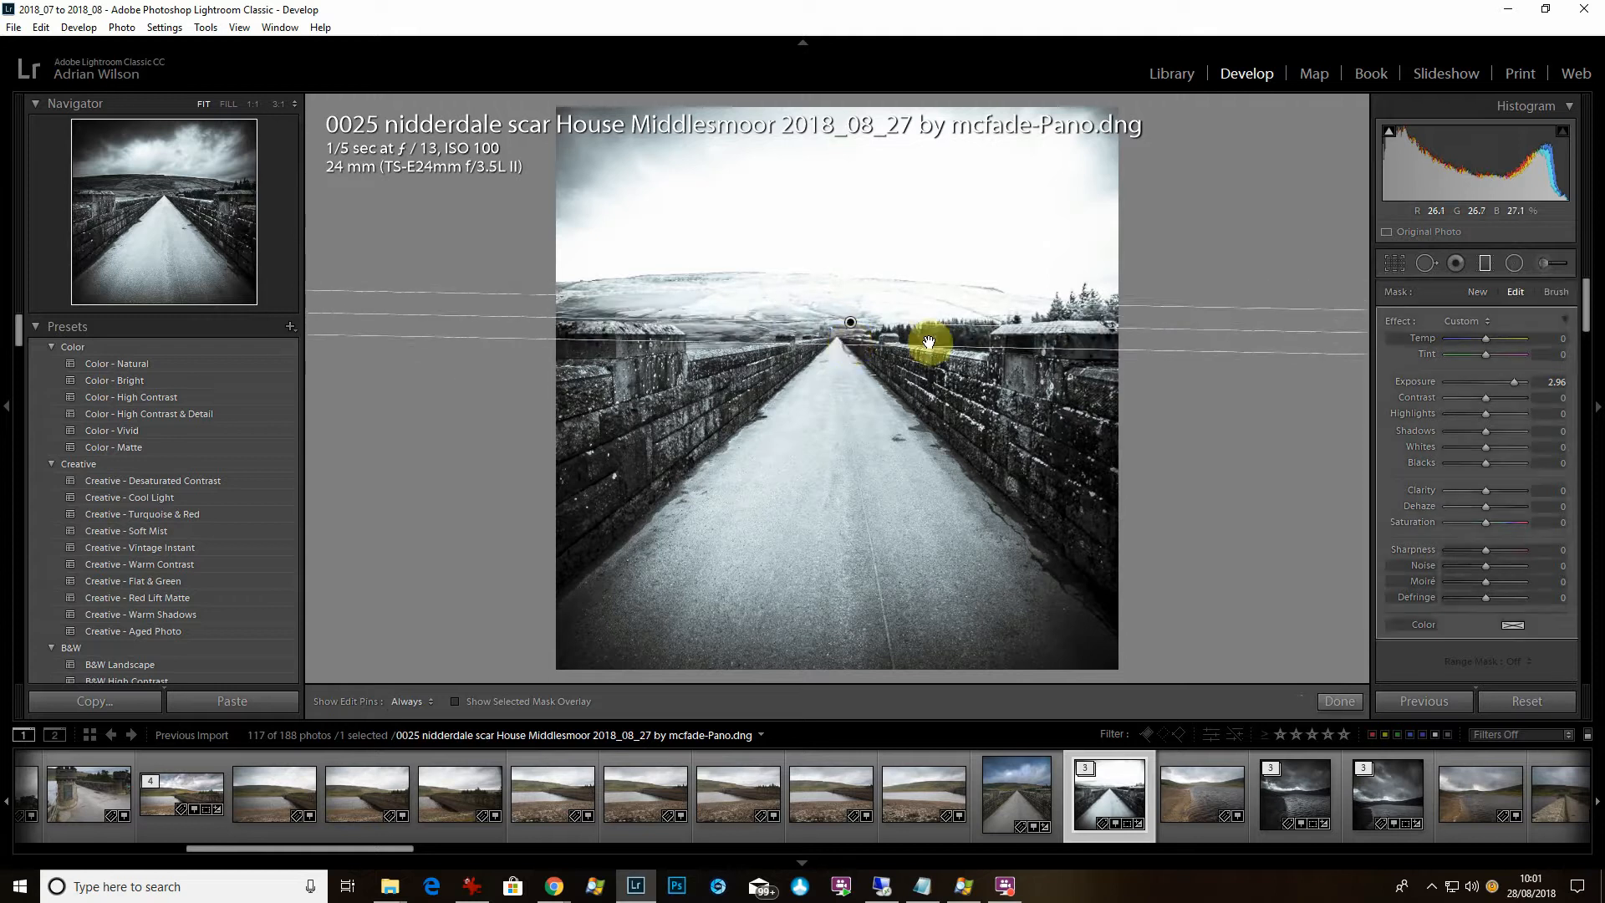
double_click(1393, 319)
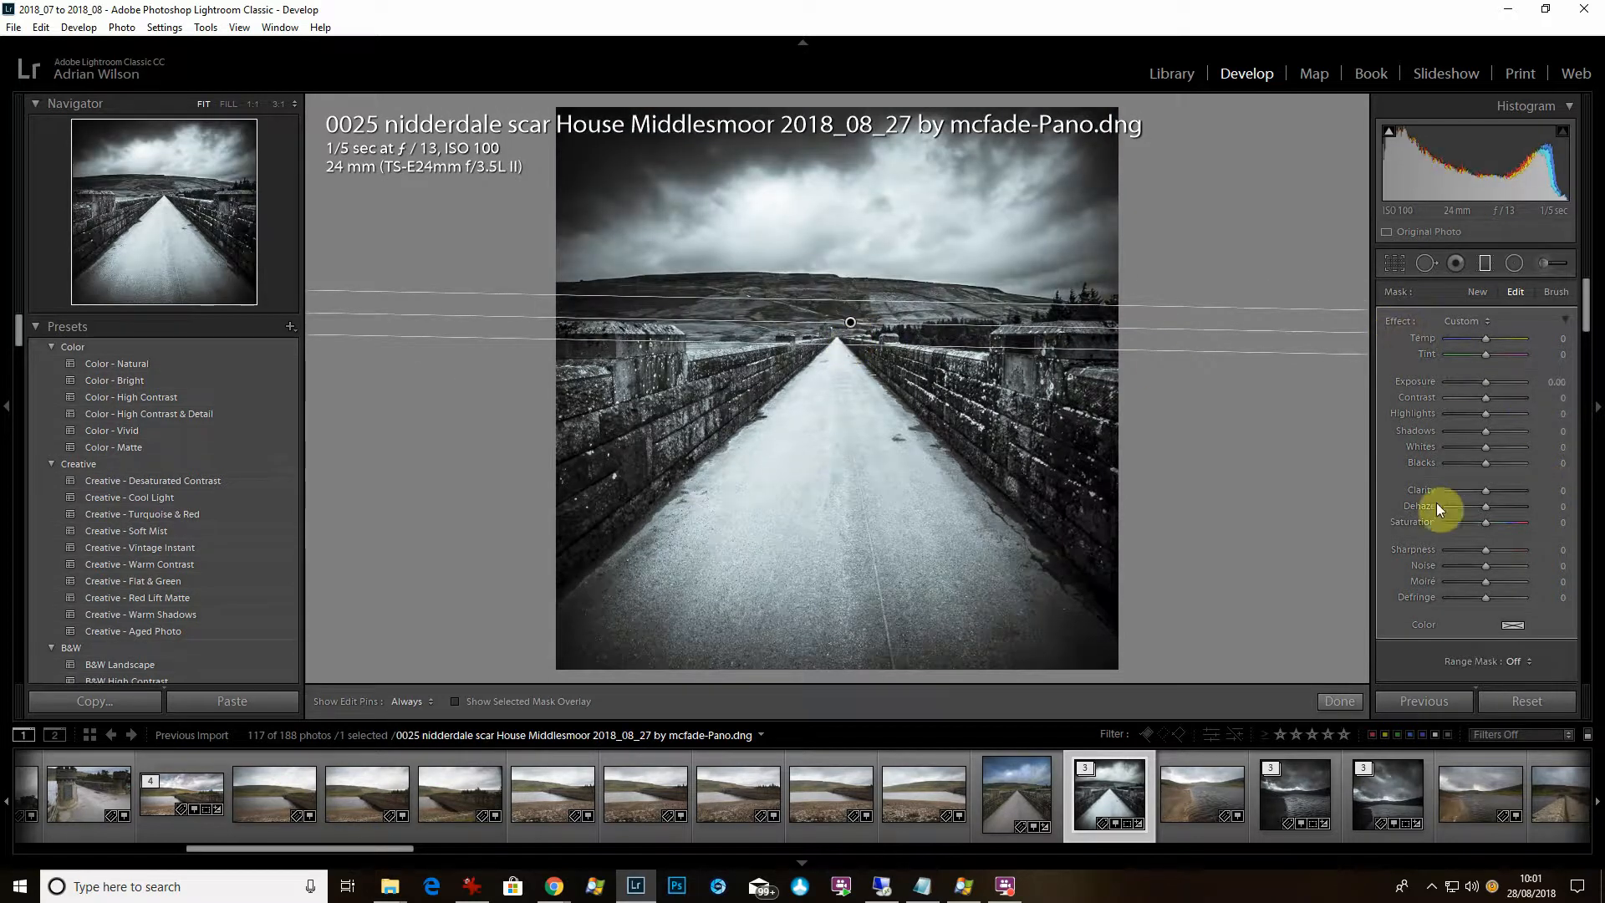
left_click(1446, 413)
left_click(1496, 506)
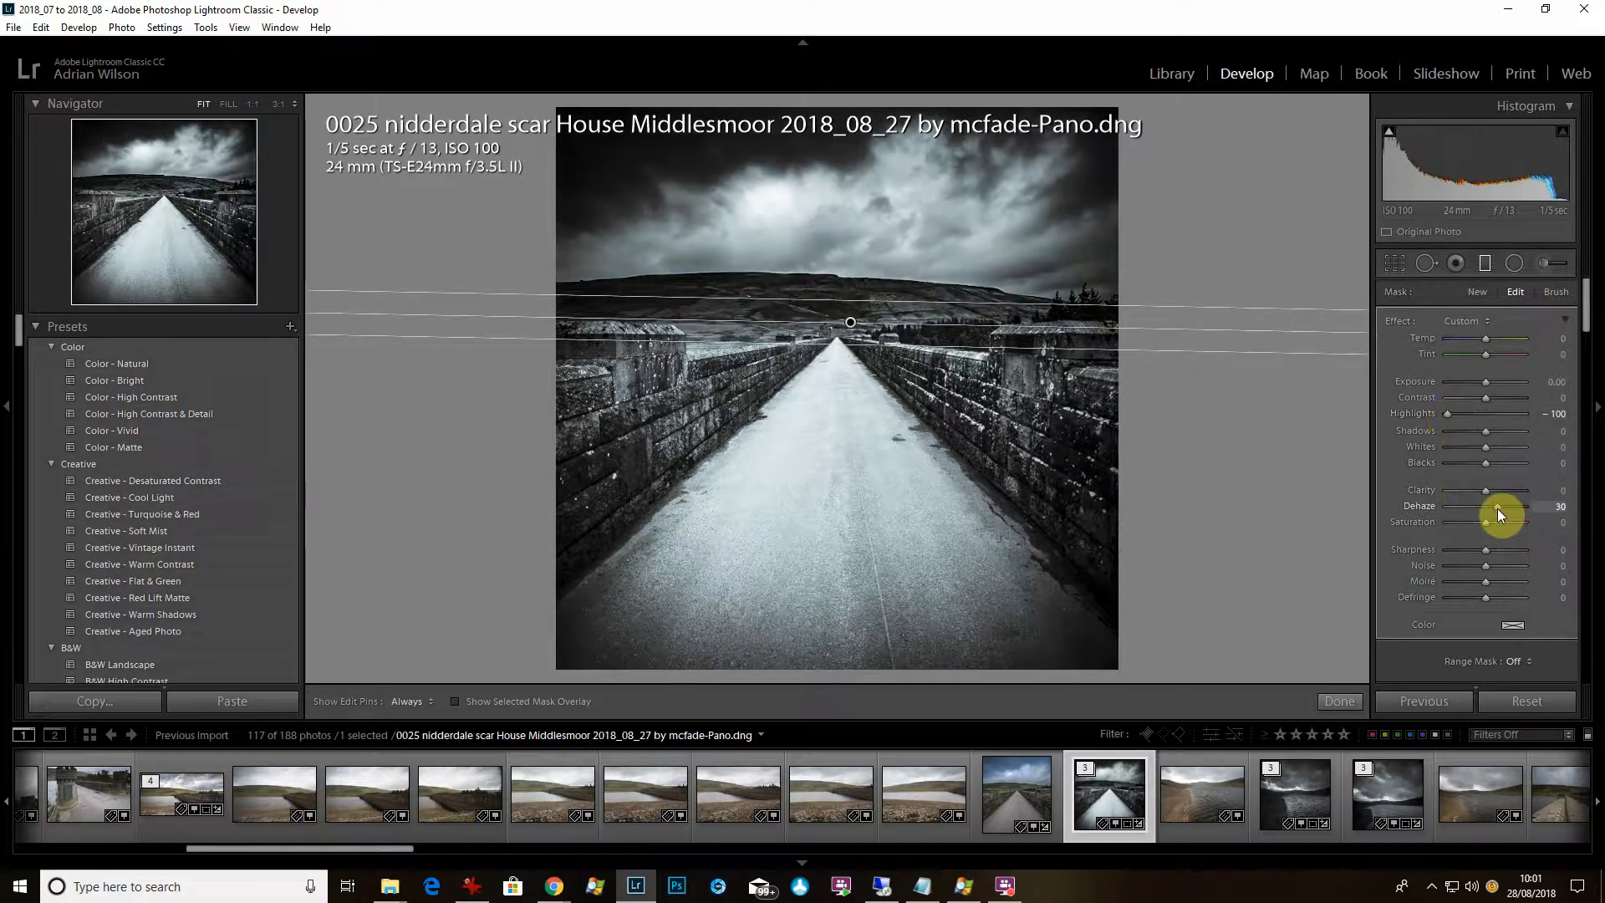
left_click_drag(1497, 508, 1496, 510)
mouse_move(1586, 311)
left_mouse_down()
mouse_move(1585, 370)
mouse_move(1580, 299)
mouse_move(1591, 315)
left_mouse_up()
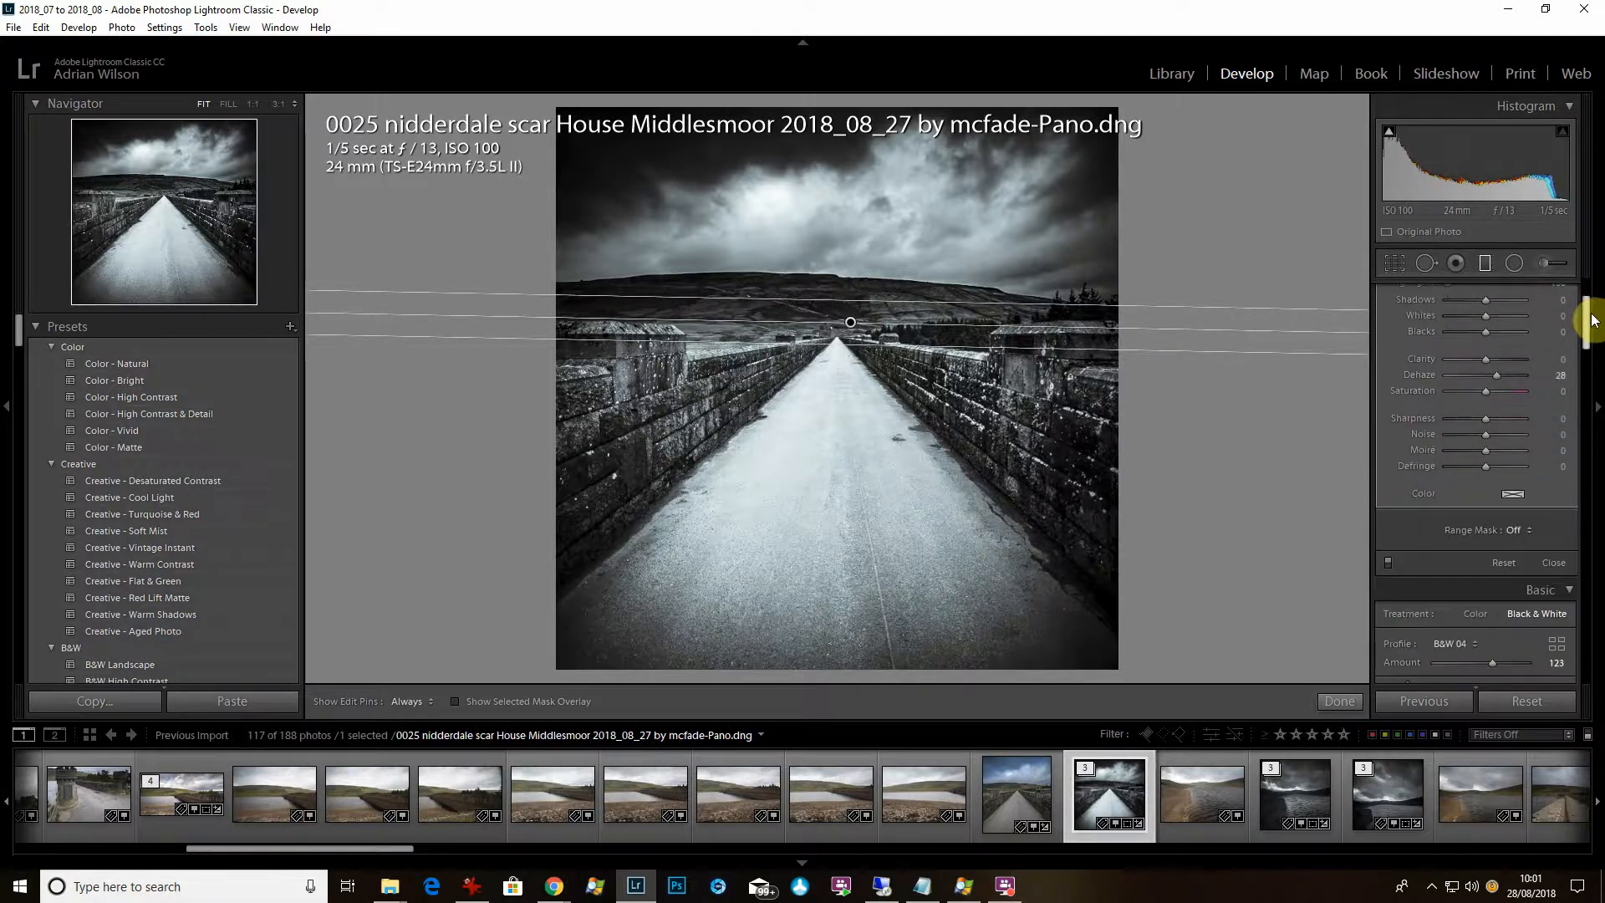
Restrict the filter with a Luminance range mask of 61/100.
left_click(1522, 532)
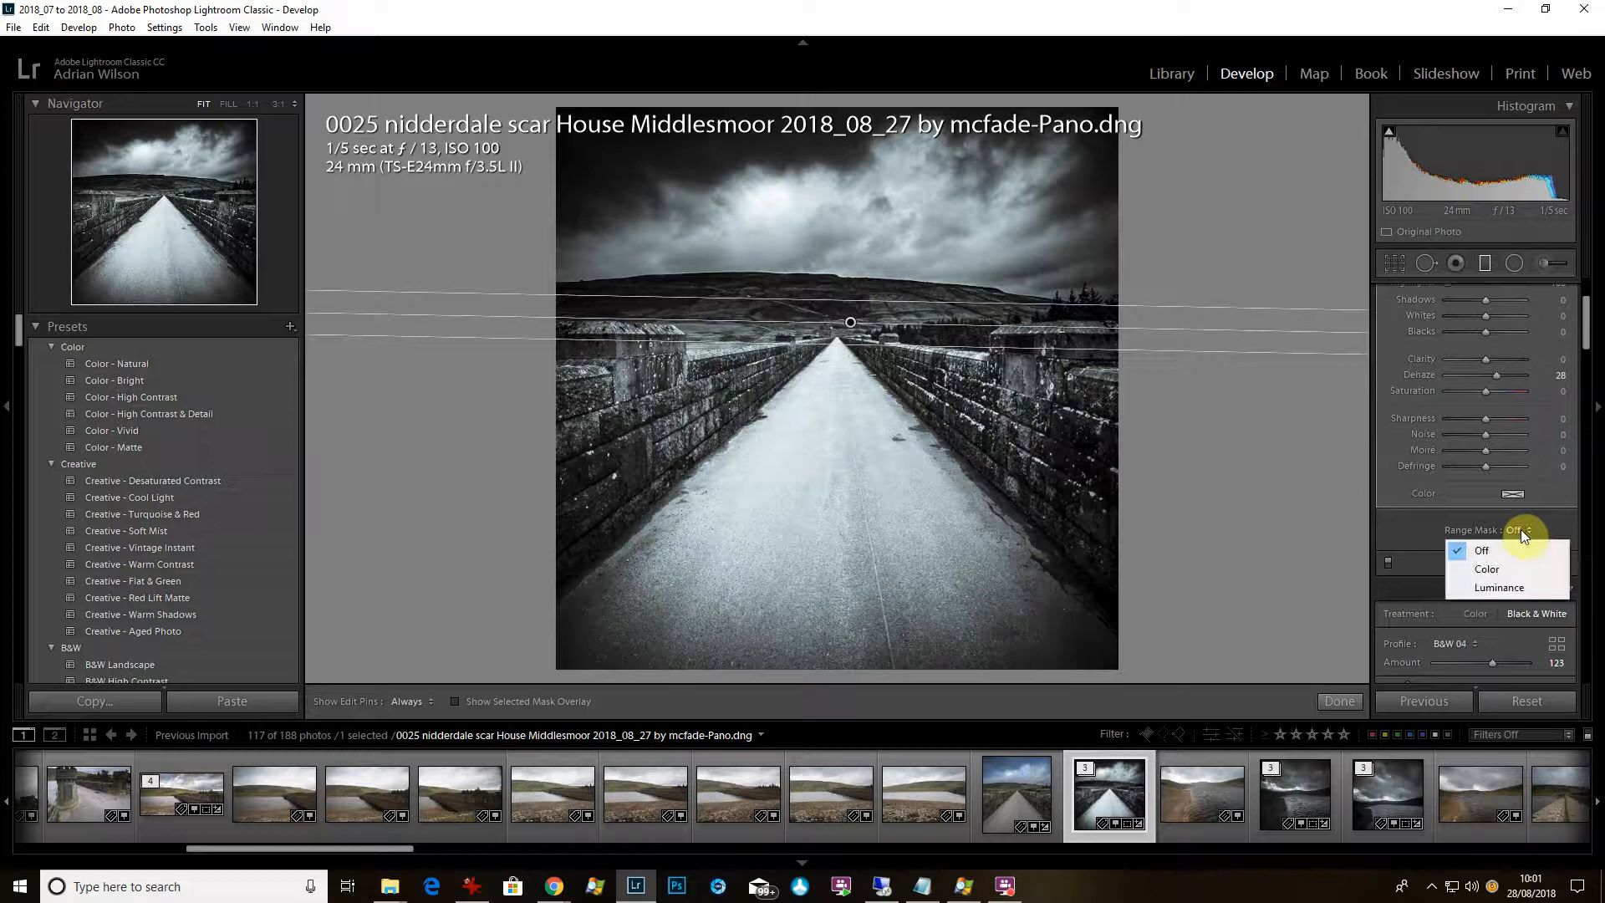
left_click(1511, 586)
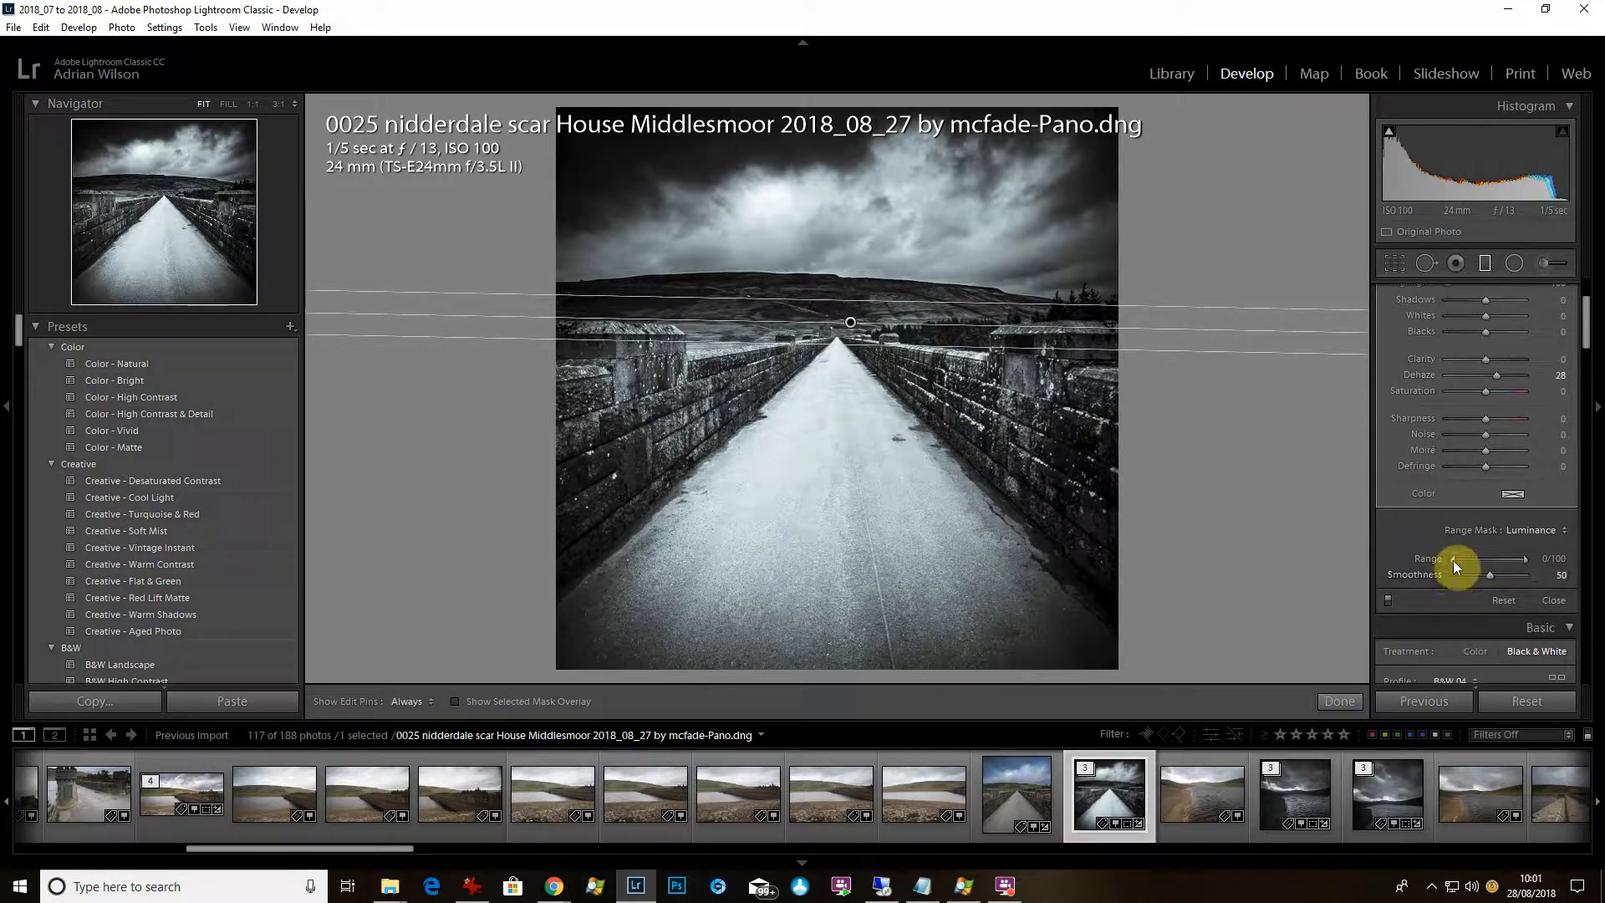
left_click_drag(1453, 560, 1492, 589)
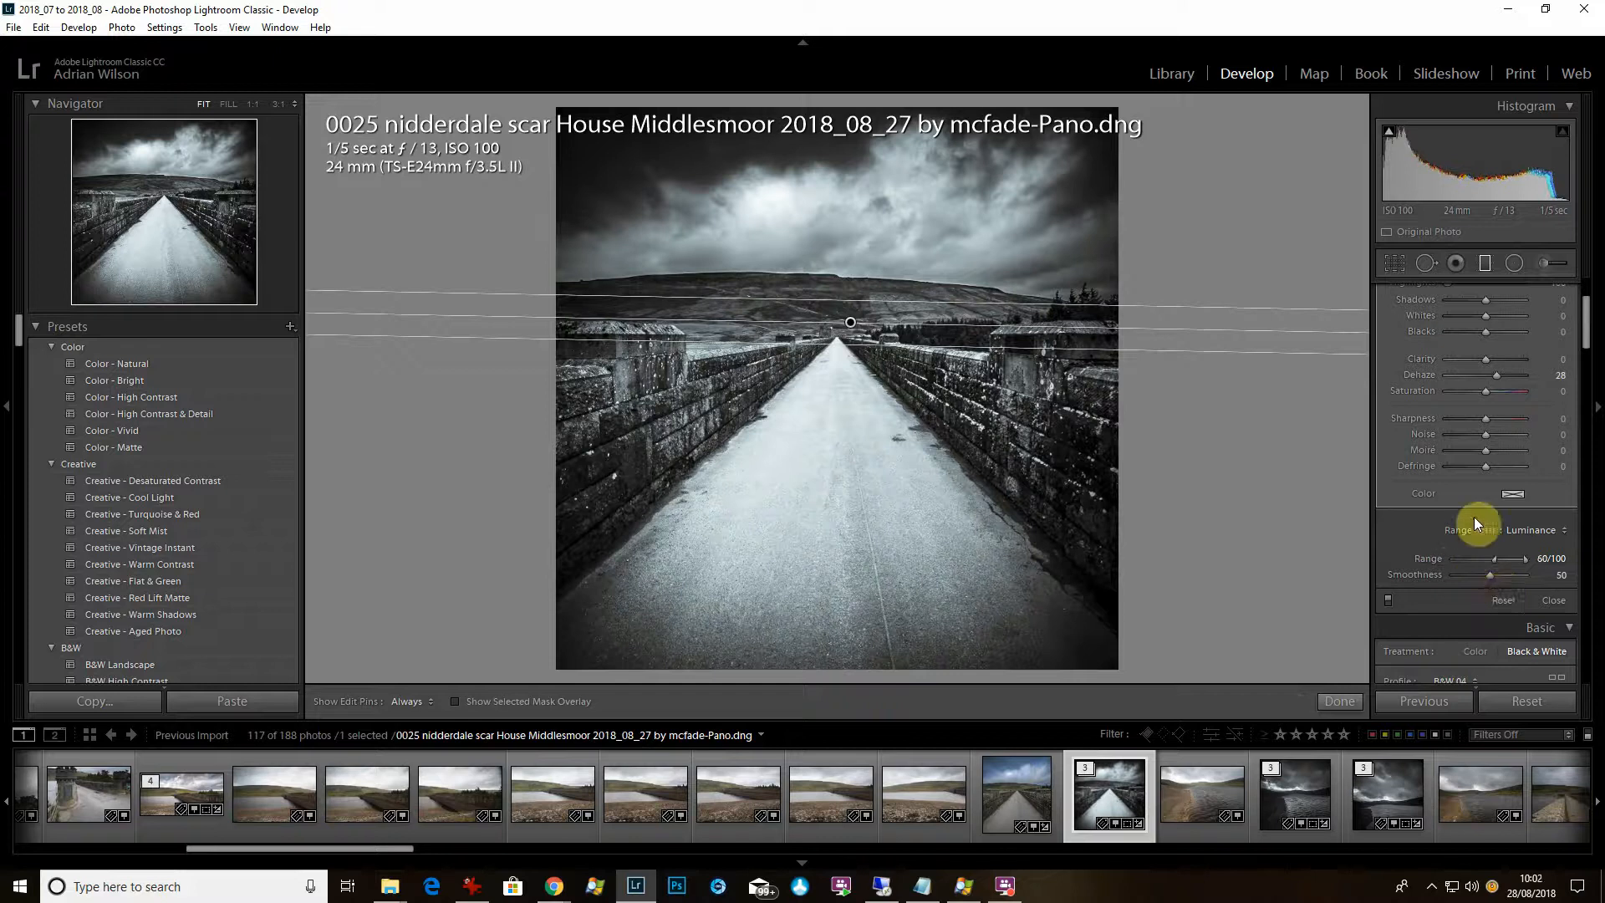
left_click_drag(1494, 558, 1496, 559)
Paint an Adjustment Brush with Exposure 0 and Clarity 70 onto the road.
left_click(1544, 262)
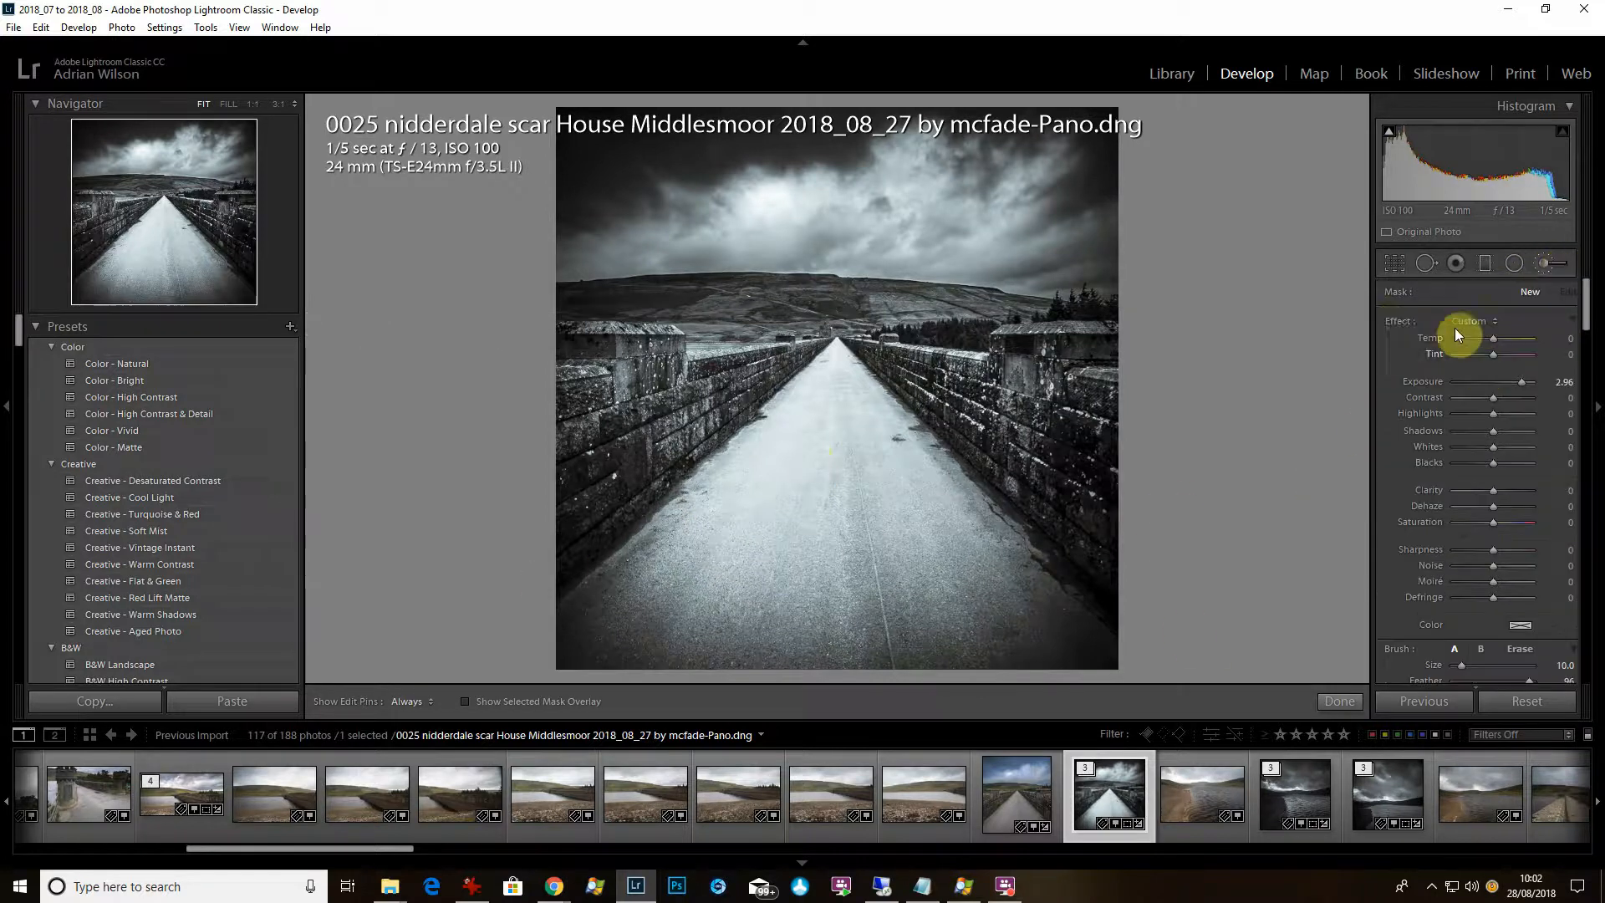
double_click(1385, 321)
left_click(1520, 491)
left_click_drag(794, 560, 685, 619)
key("h")
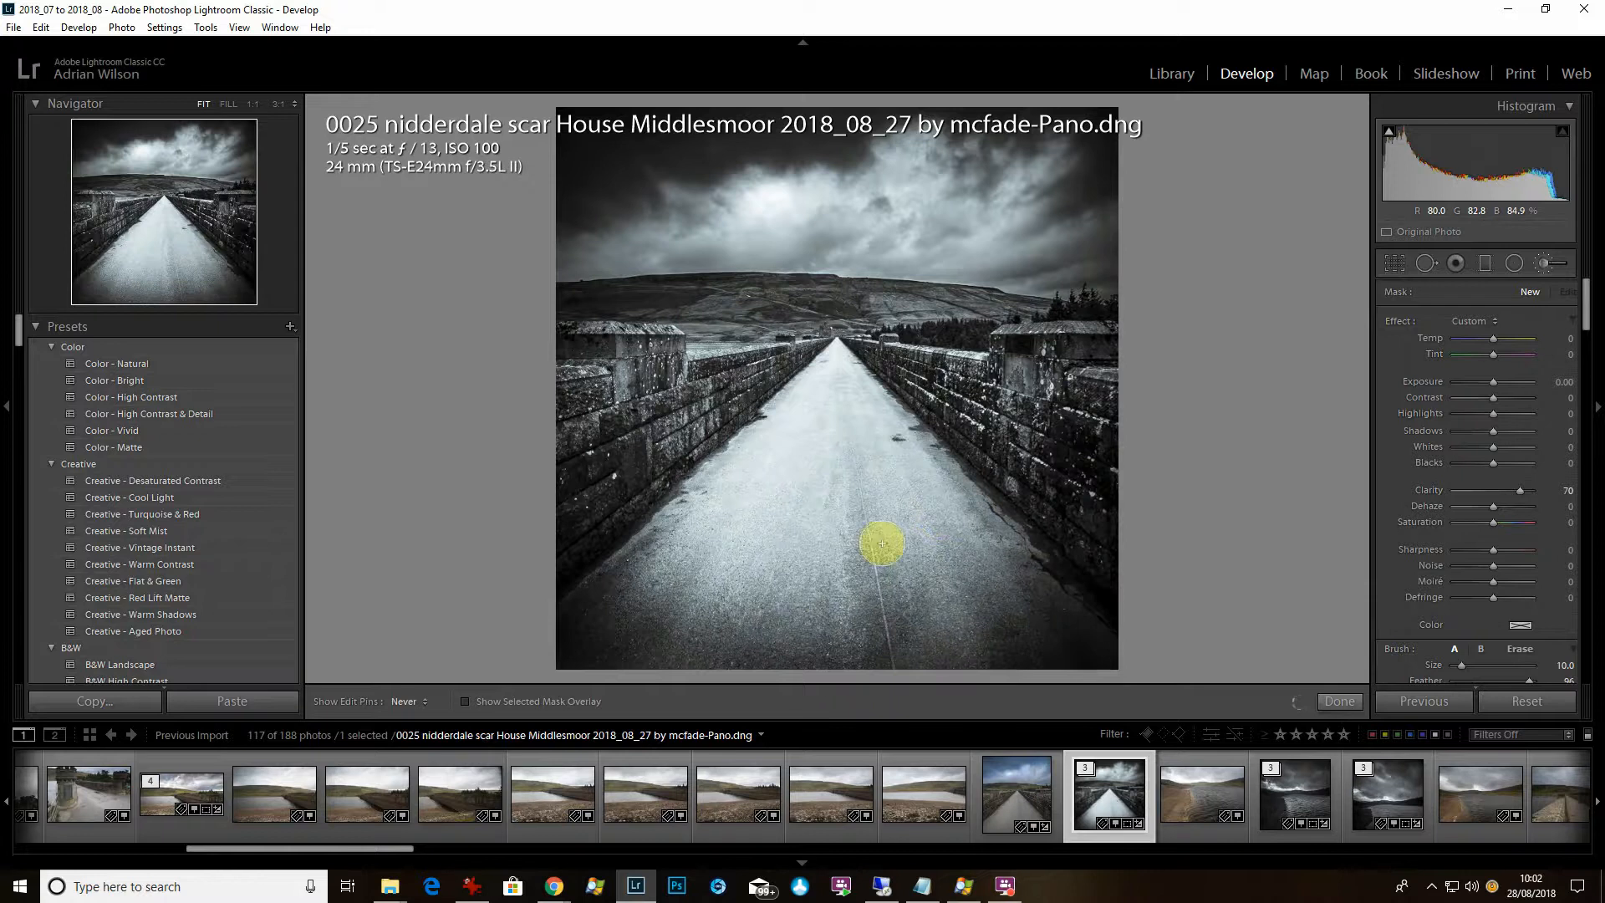
key("h")
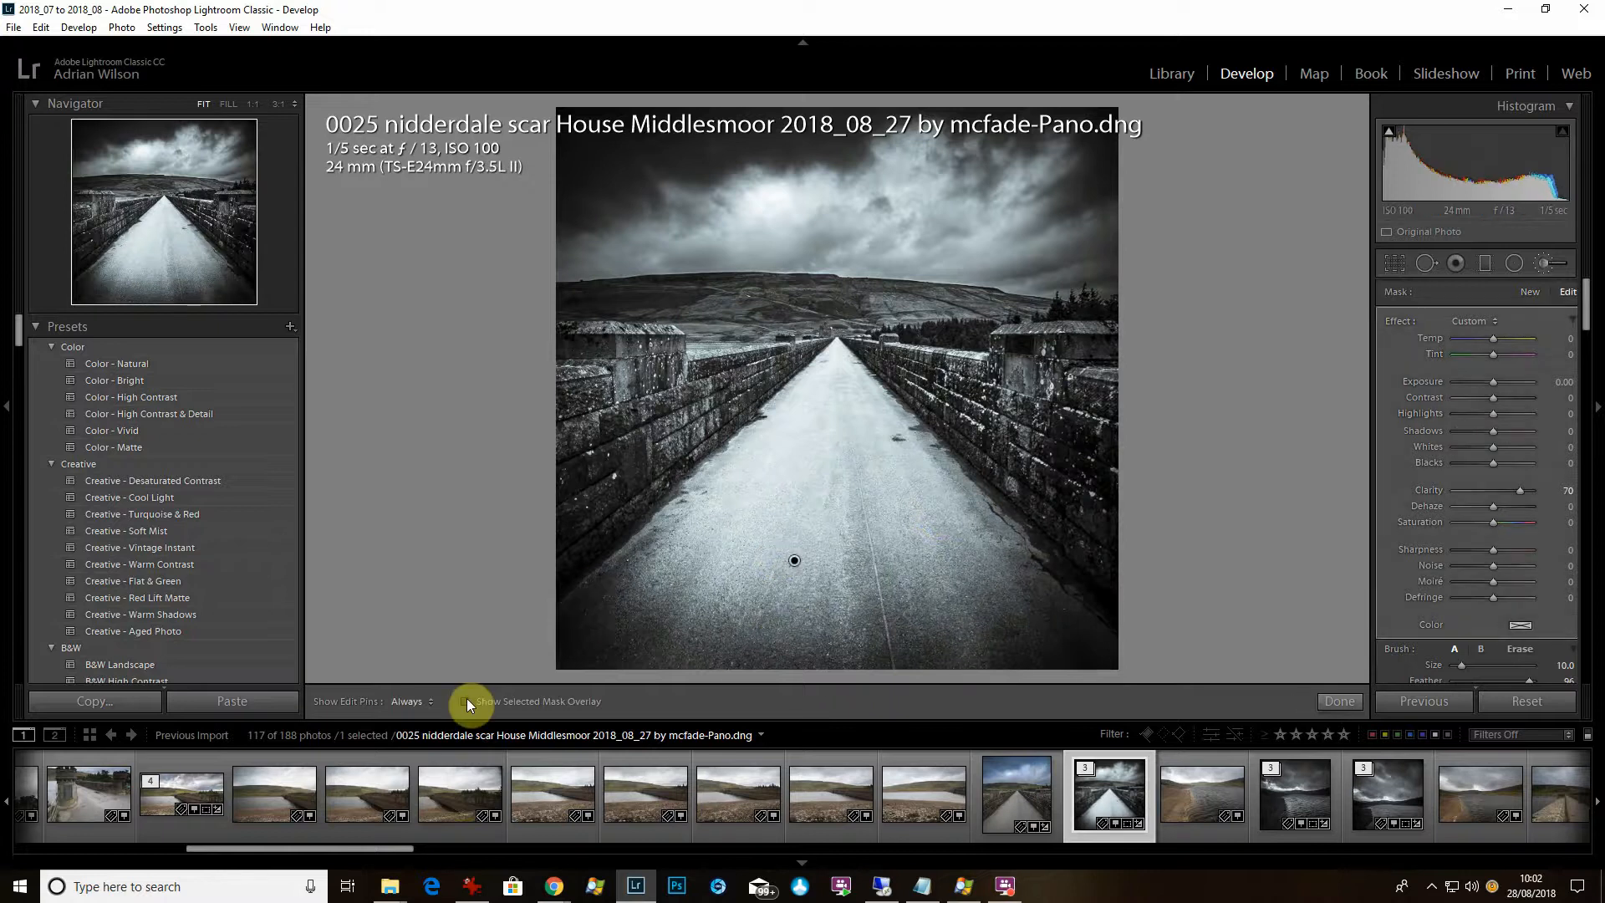
Extend the road mask under the red overlay and erase its spill onto the walls.
left_click(465, 701)
key("h")
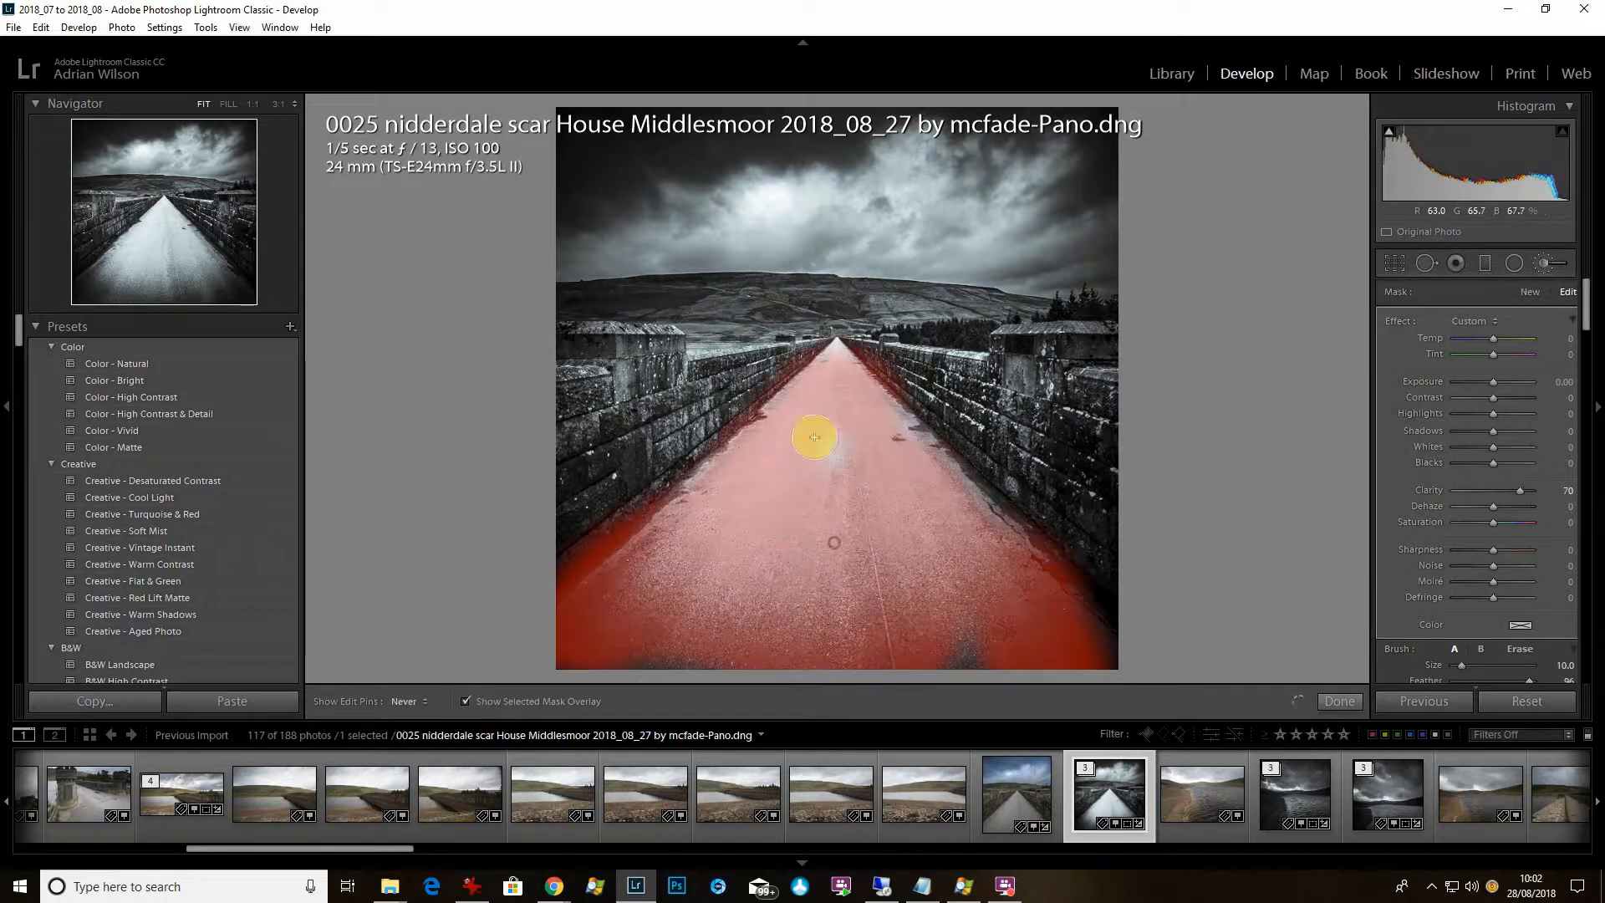
mouse_move(814, 437)
left_mouse_down()
mouse_move(835, 374)
mouse_move(820, 355)
mouse_move(953, 548)
mouse_move(949, 574)
left_mouse_up()
key("h")
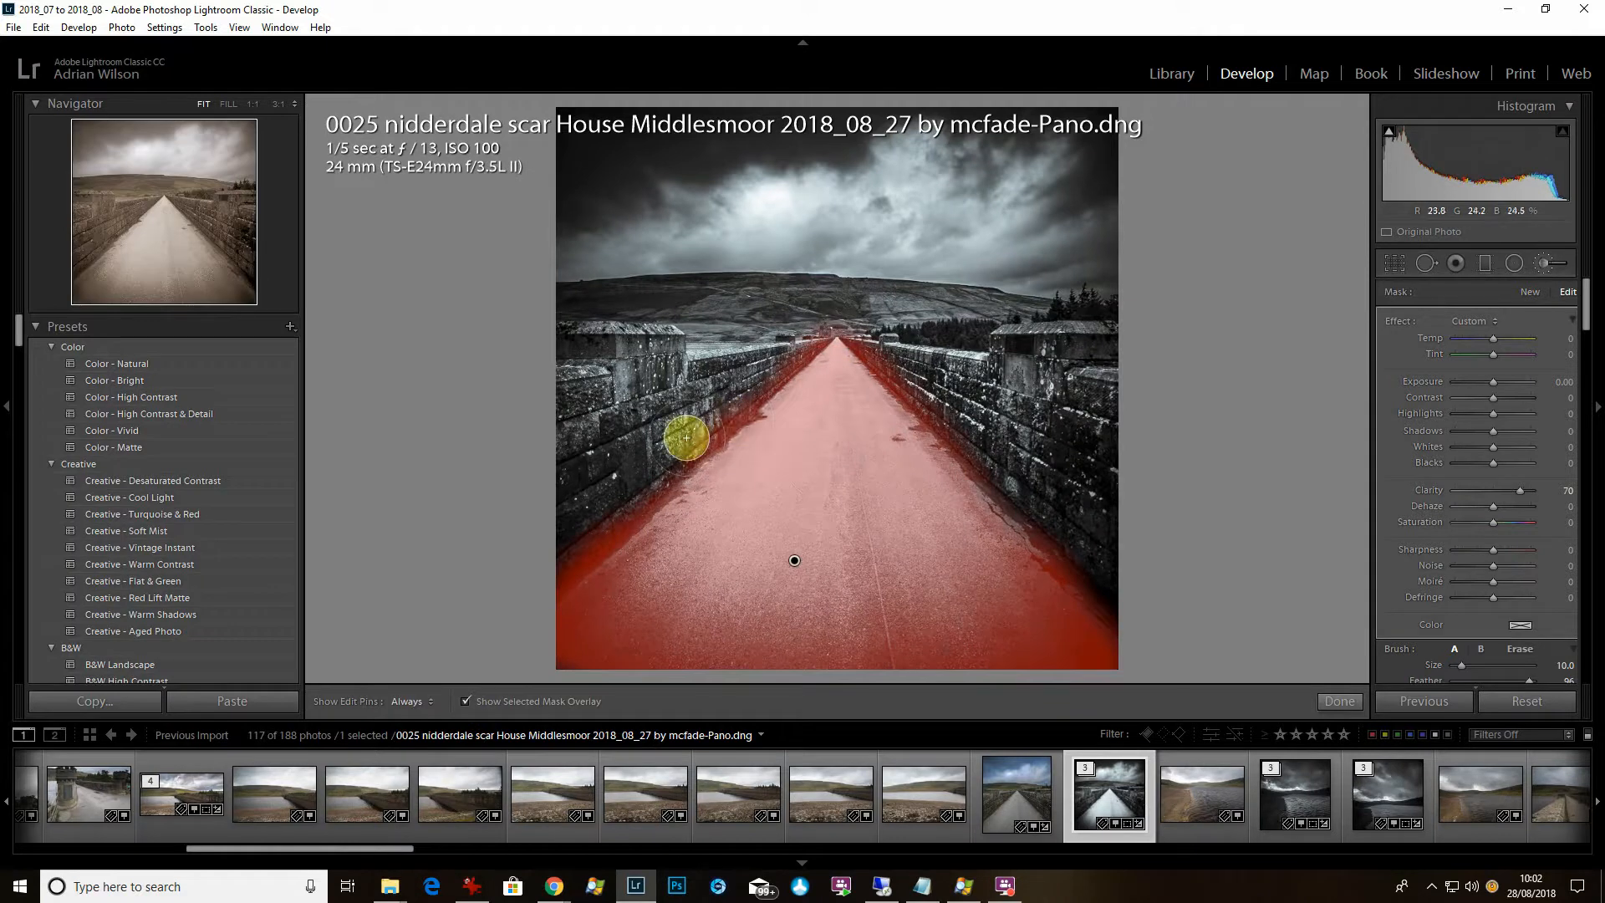
mouse_move(559, 561)
left_mouse_down()
mouse_move(851, 305)
mouse_move(594, 545)
left_mouse_up()
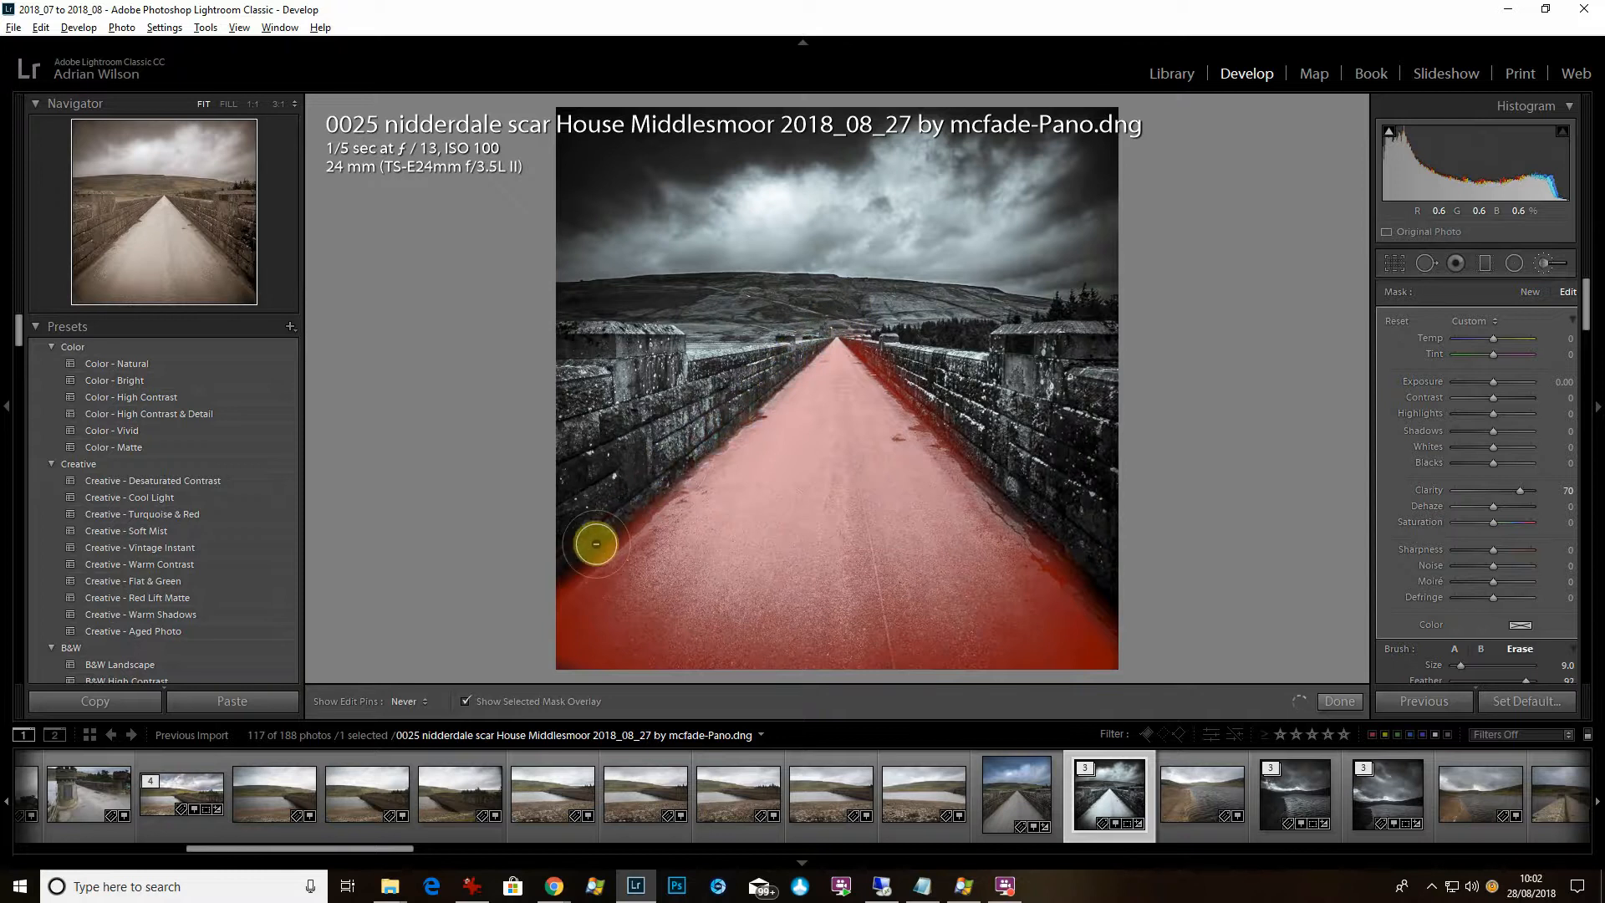
mouse_move(867, 331)
left_mouse_down()
mouse_move(1031, 477)
mouse_move(1132, 599)
left_mouse_up()
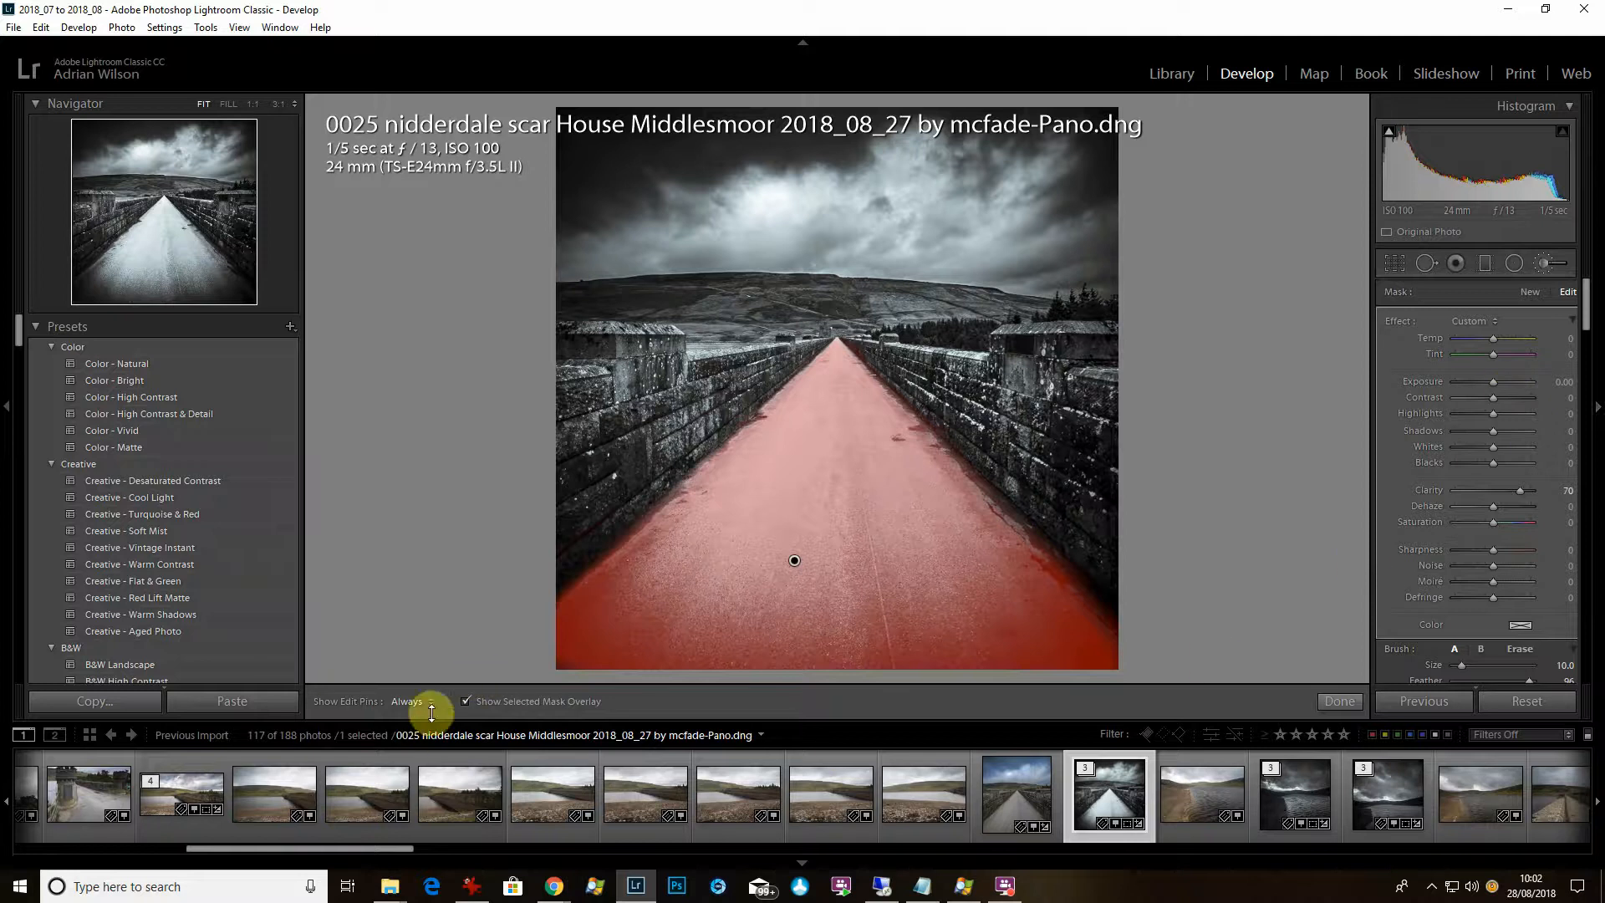
left_click(465, 702)
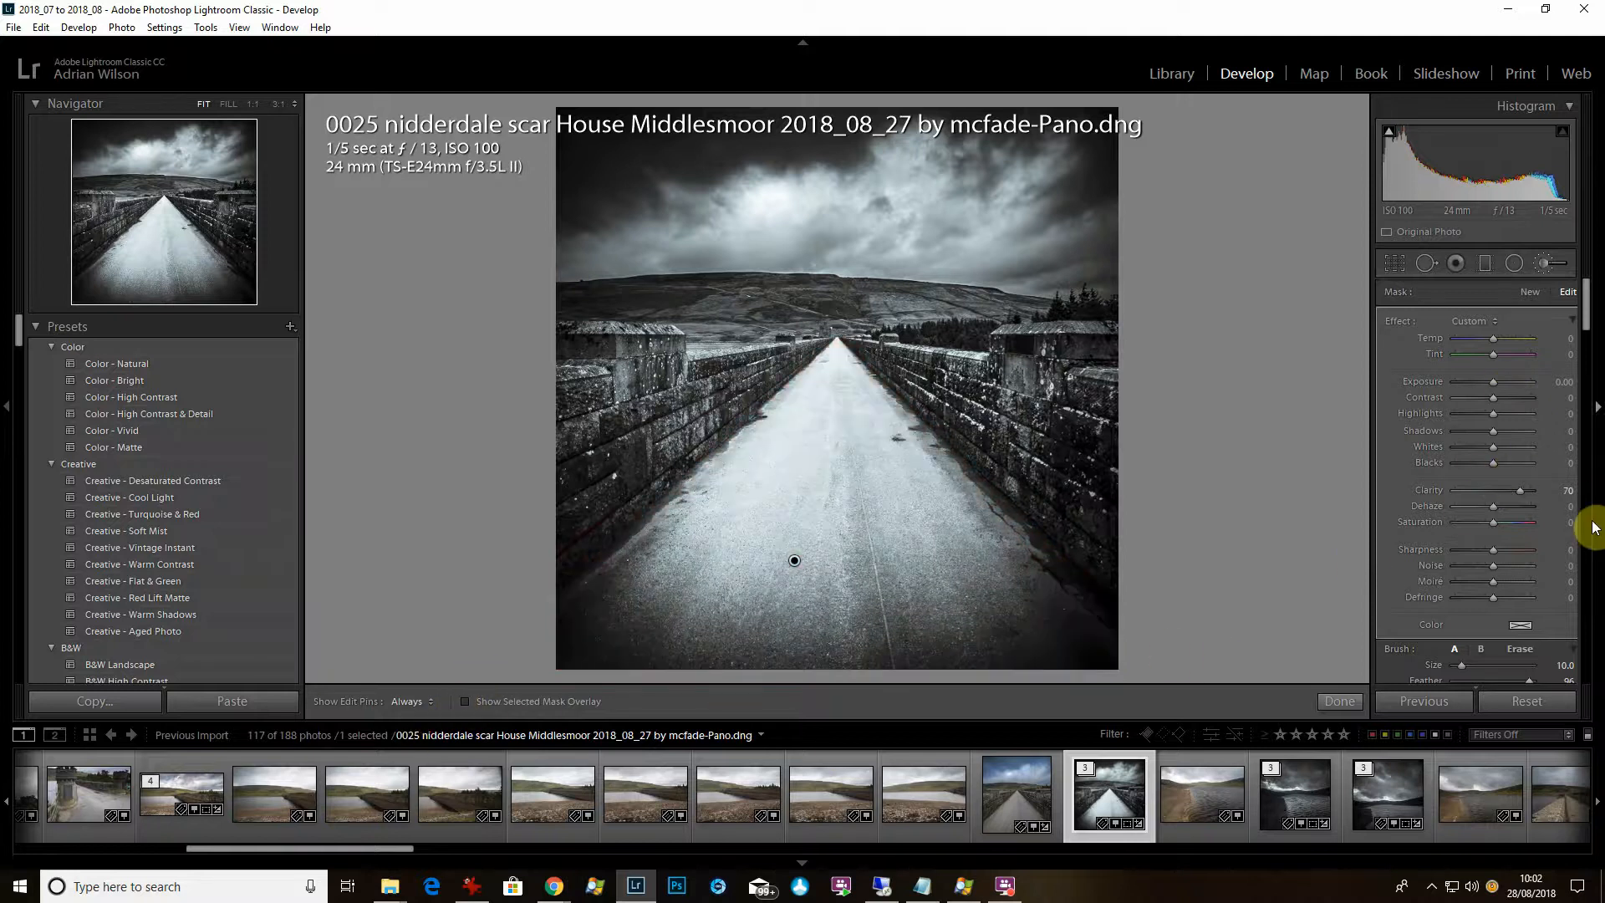
Give the road brush Exposure 0.09, Dehaze 26, Sharpness 100 and Whites about 22.
left_click(1456, 381)
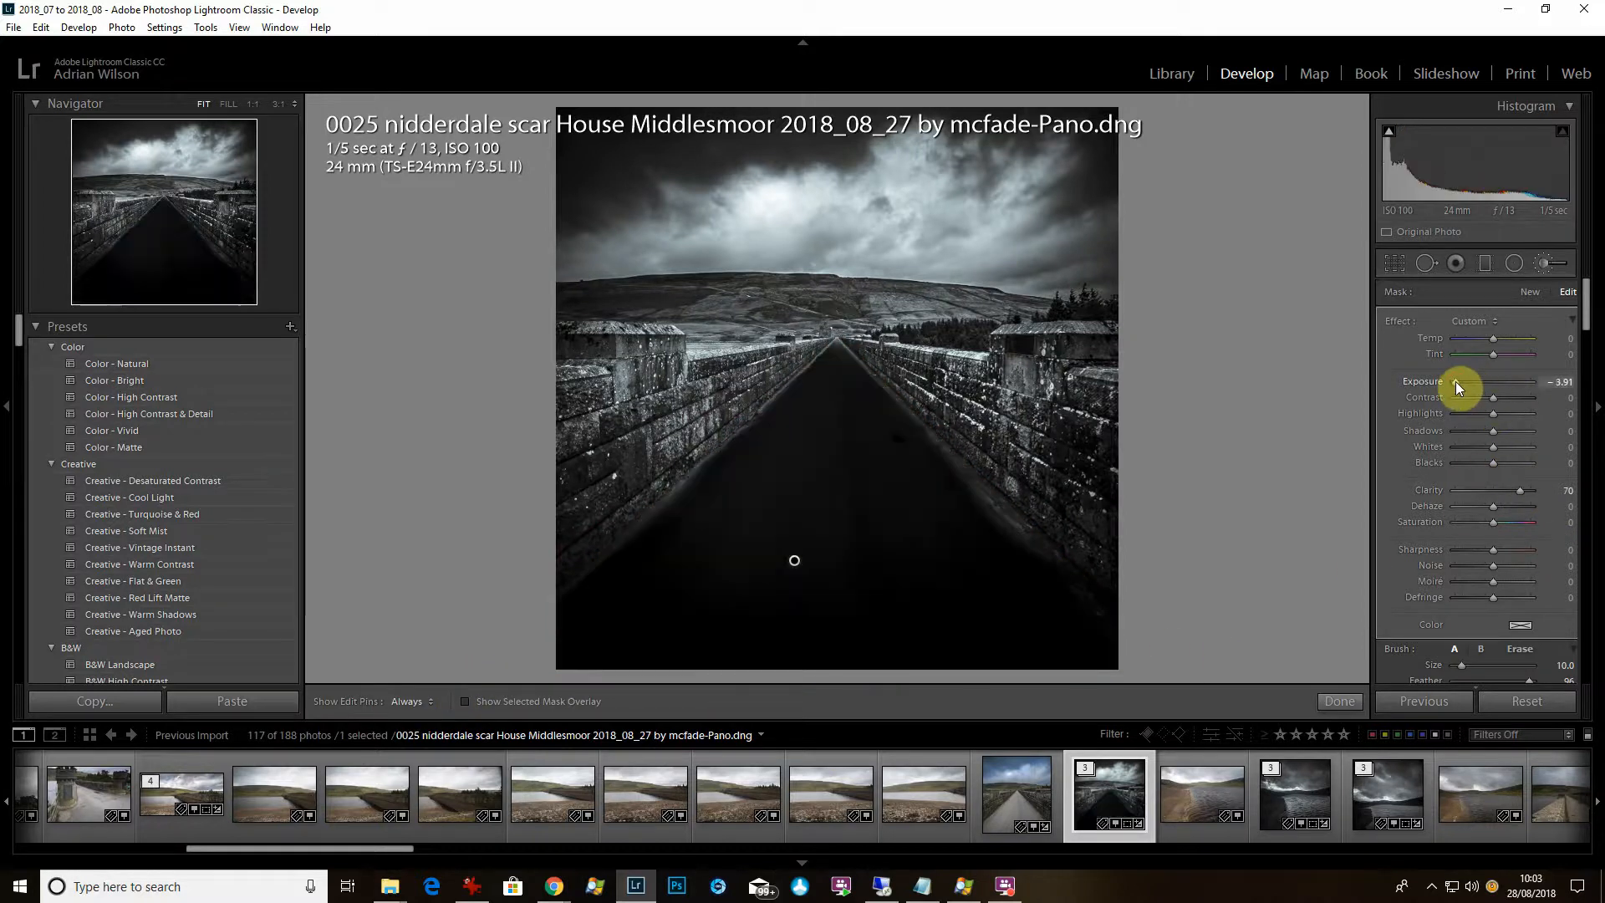
mouse_move(1456, 381)
left_mouse_down()
mouse_move(1601, 381)
mouse_move(1500, 395)
left_mouse_up()
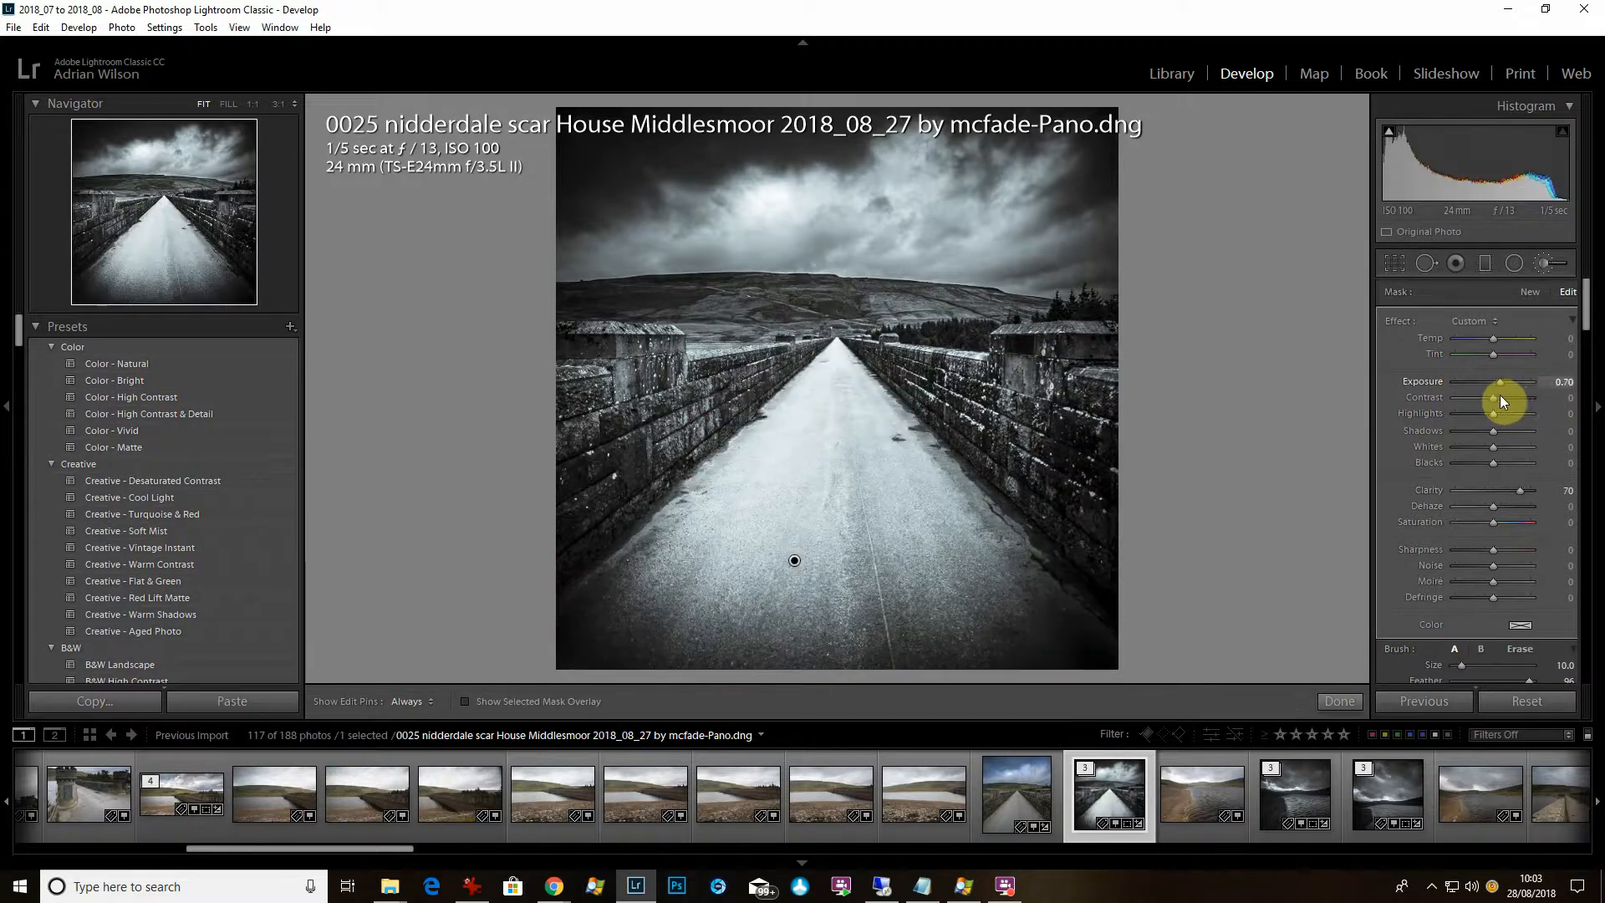
left_click(1511, 505)
left_click_drag(1507, 510, 1504, 511)
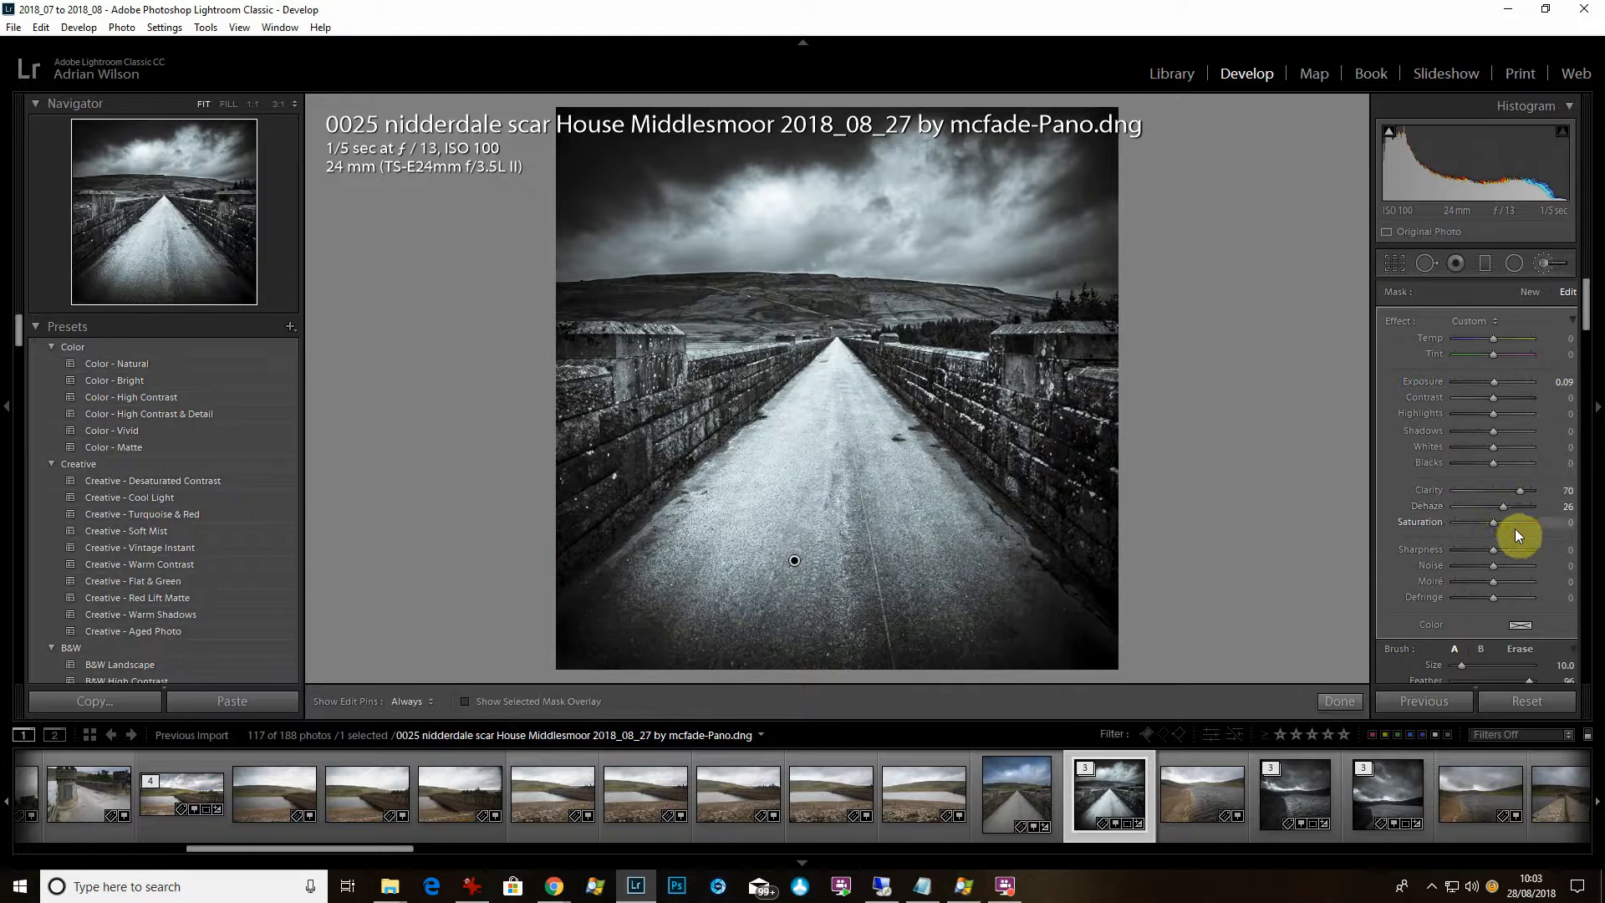
left_click_drag(1524, 550, 1536, 550)
left_click_drag(1496, 448, 1500, 450)
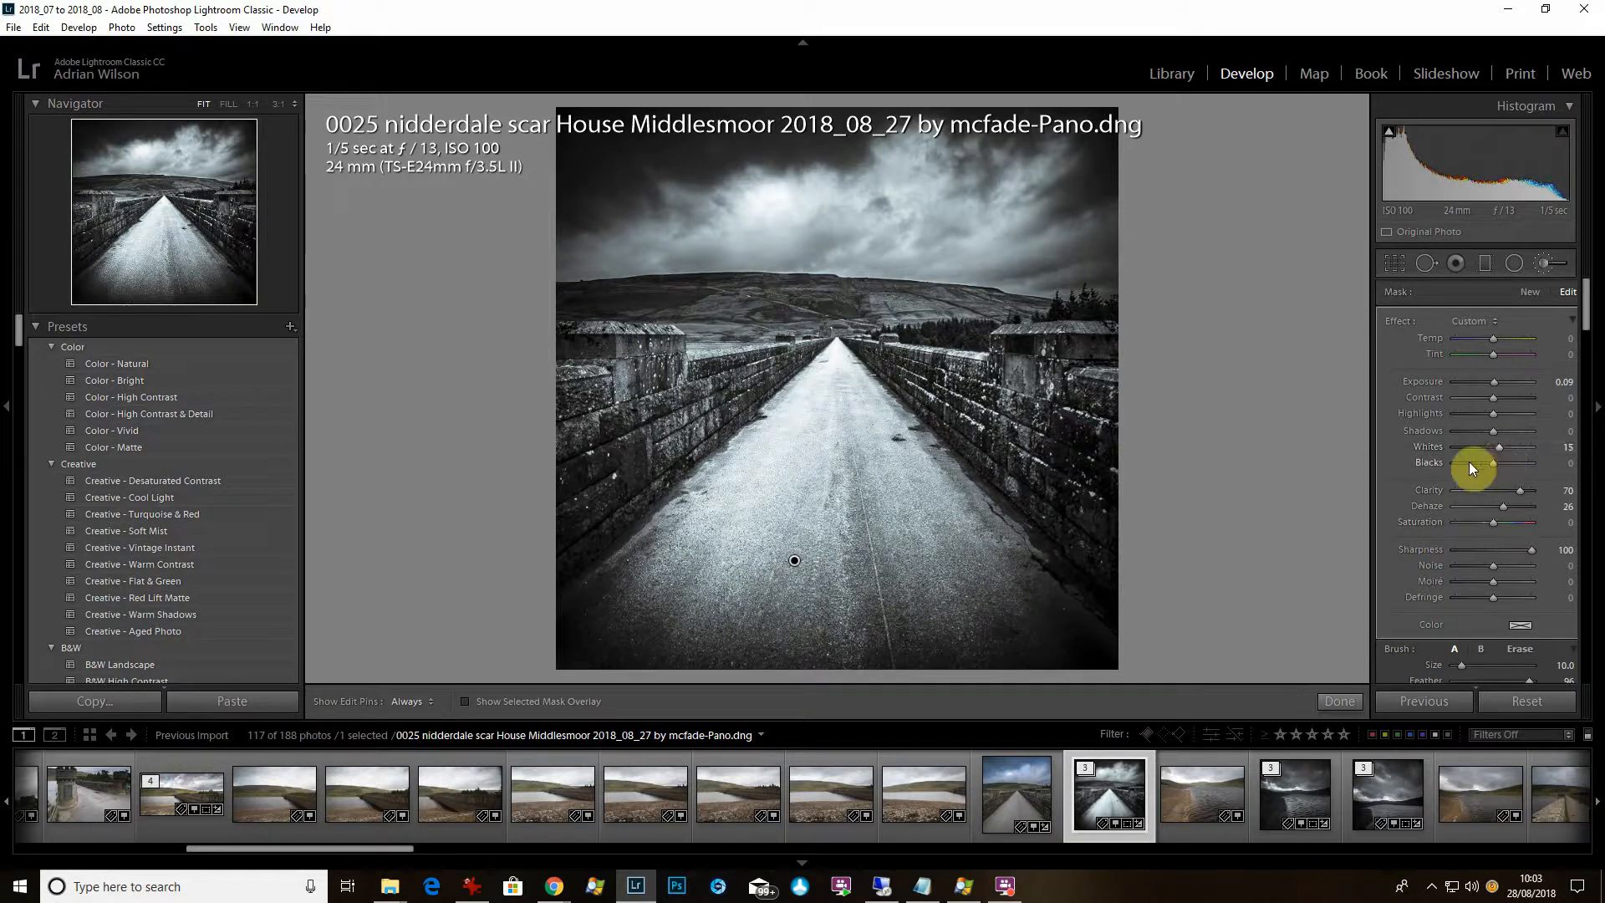
mouse_move(1497, 449)
left_mouse_down()
mouse_move(1467, 449)
mouse_move(1500, 457)
left_mouse_up()
Review the photo in full-screen preview, then inspect the hillside at 1:1 and return to Fit.
mouse_move(624, 882)
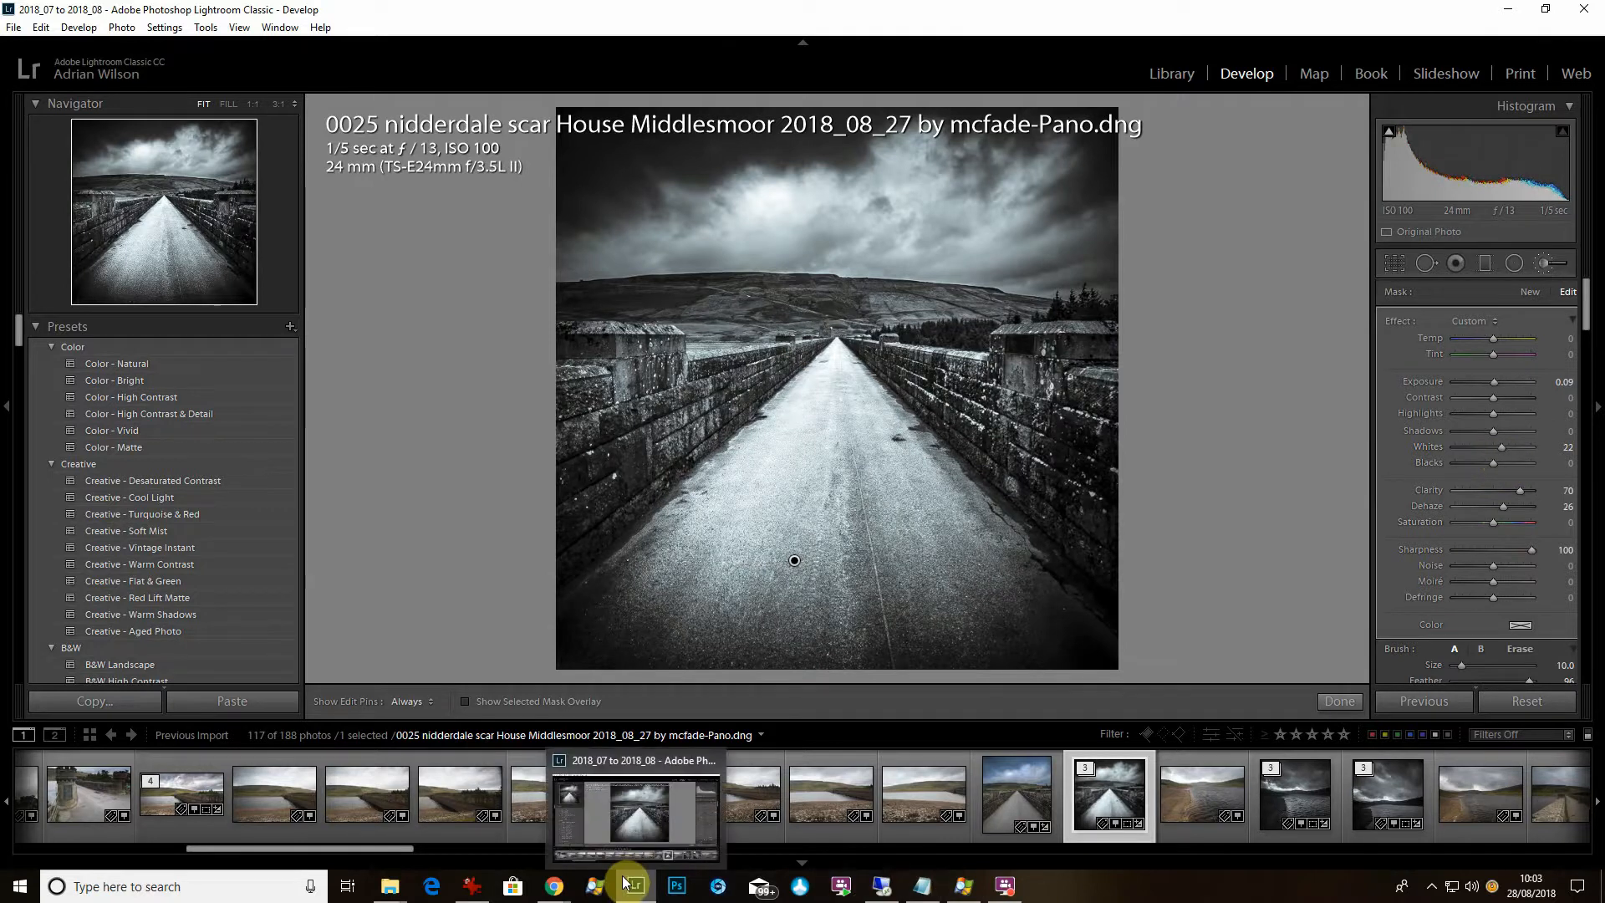
key("f")
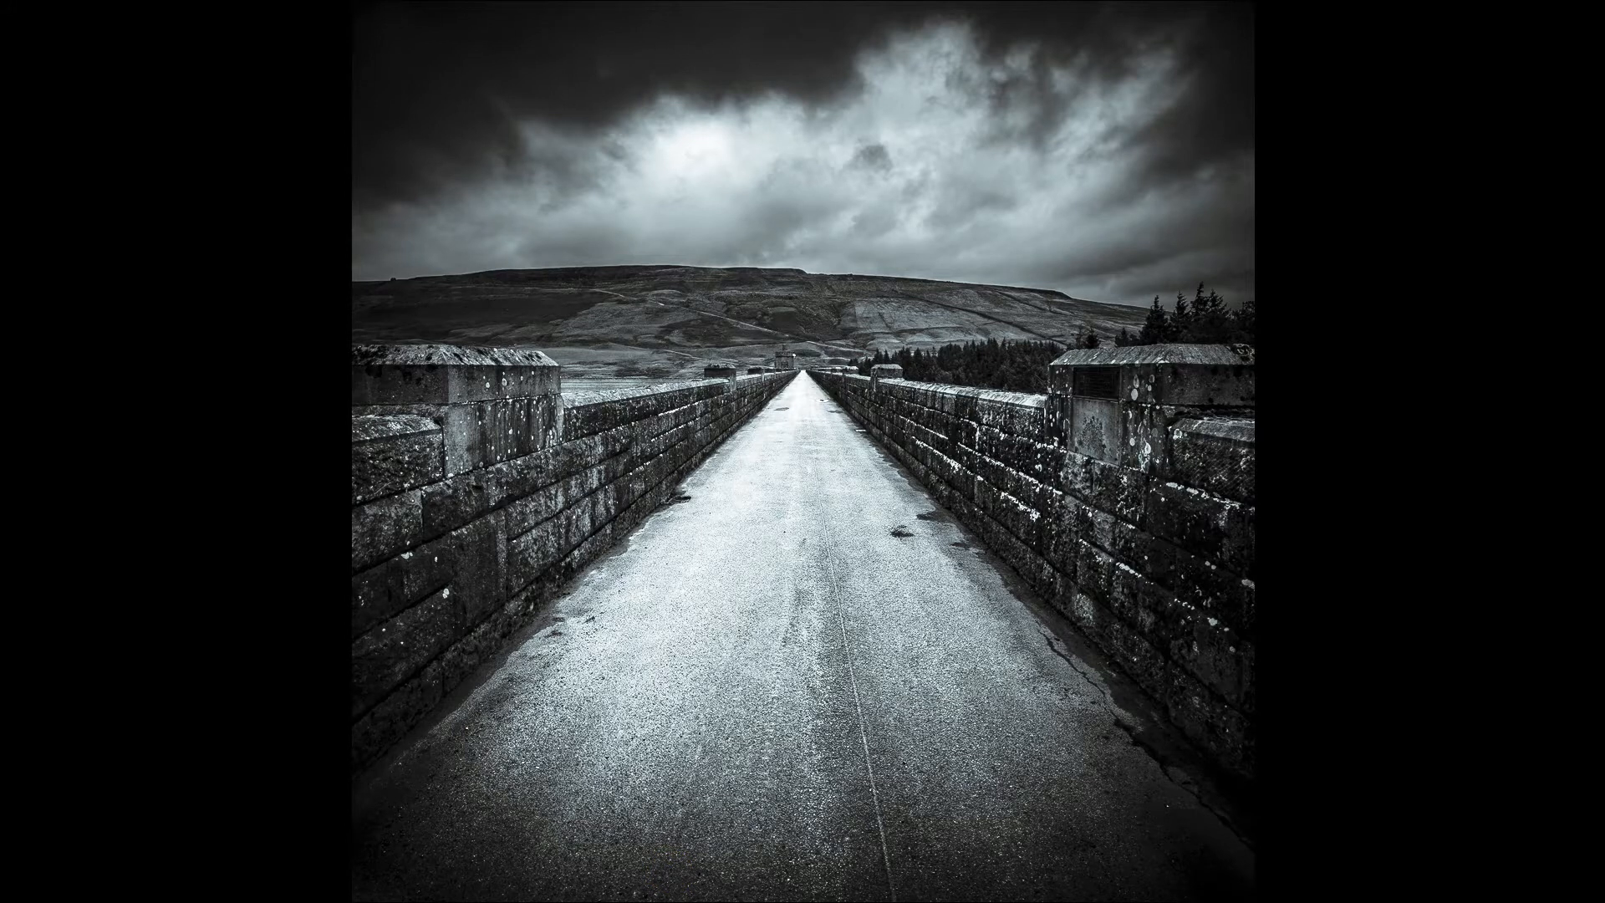
key("f")
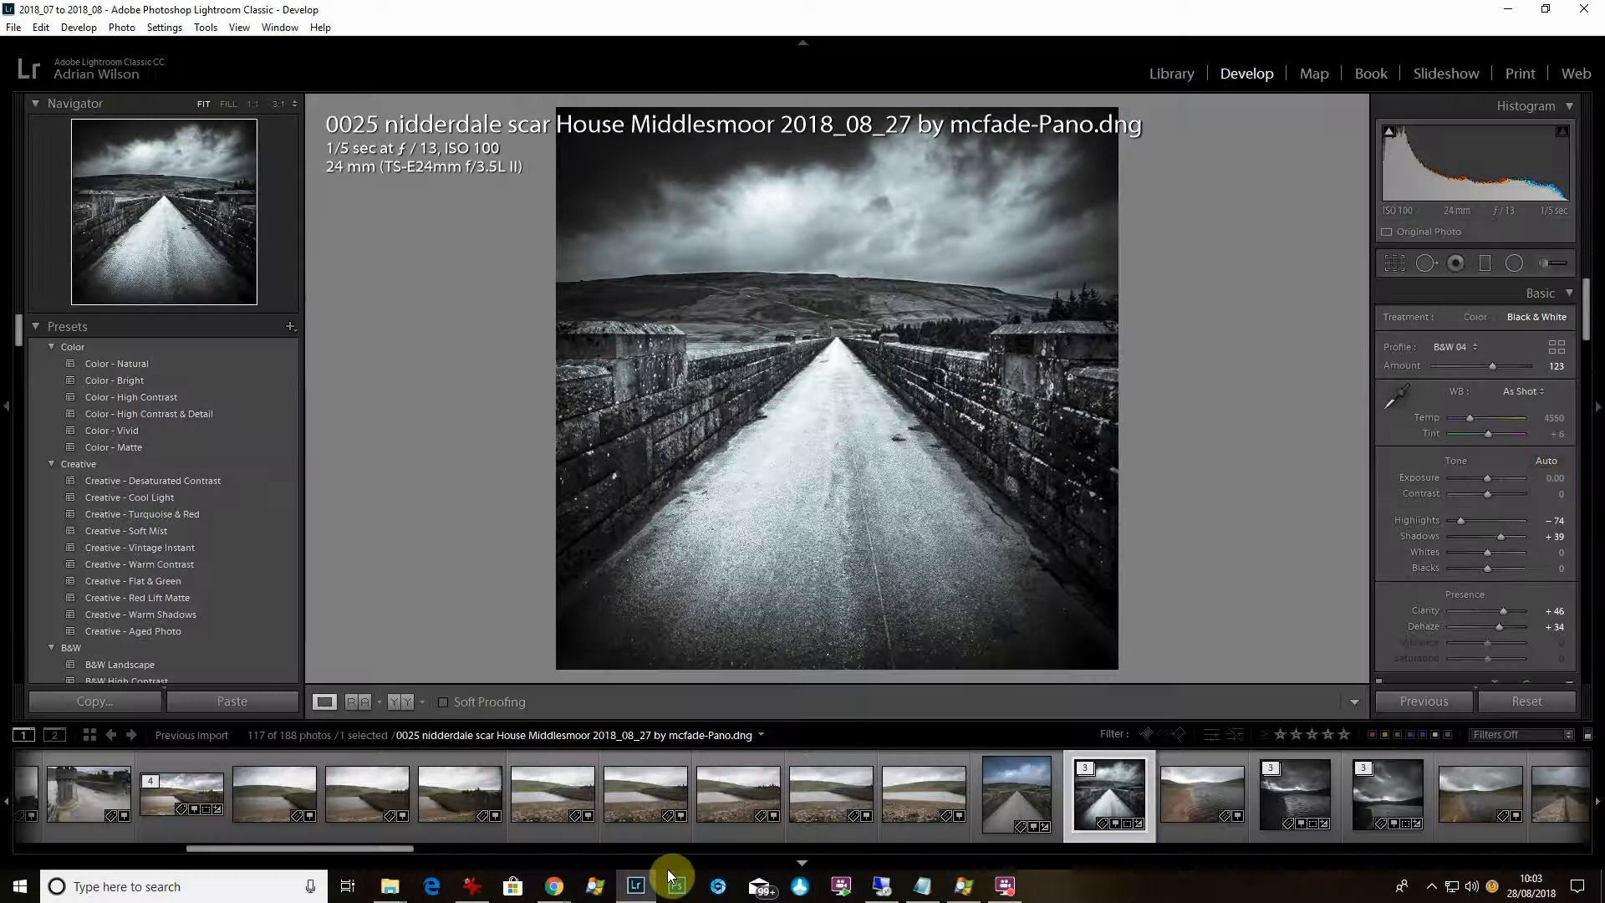
left_click(869, 278)
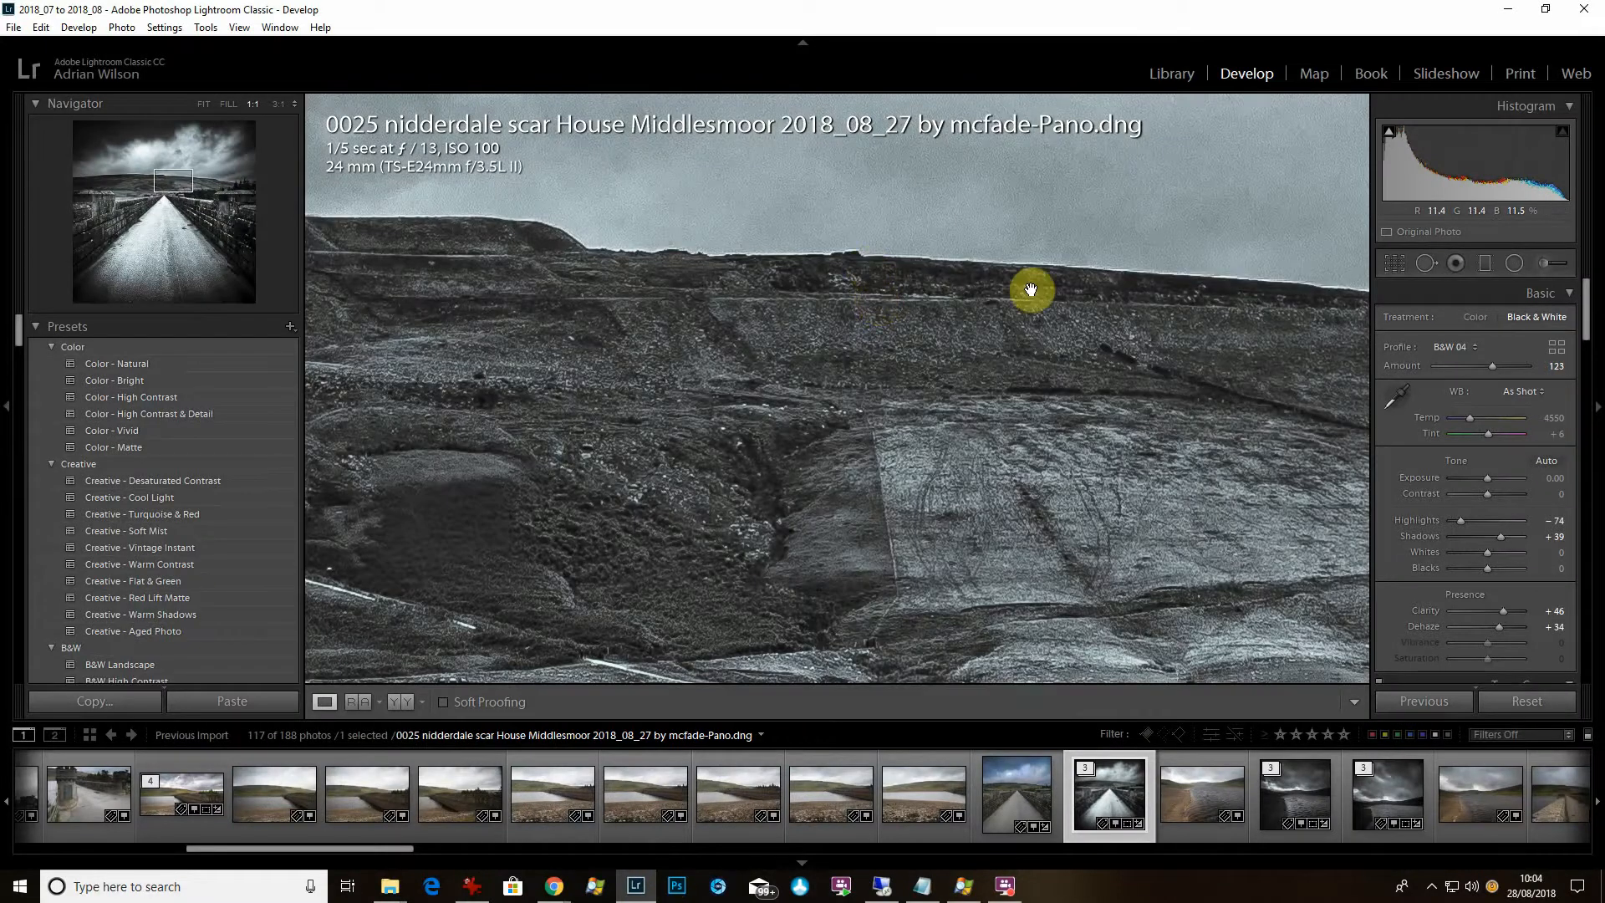
left_click_drag(1003, 351, 170, 402)
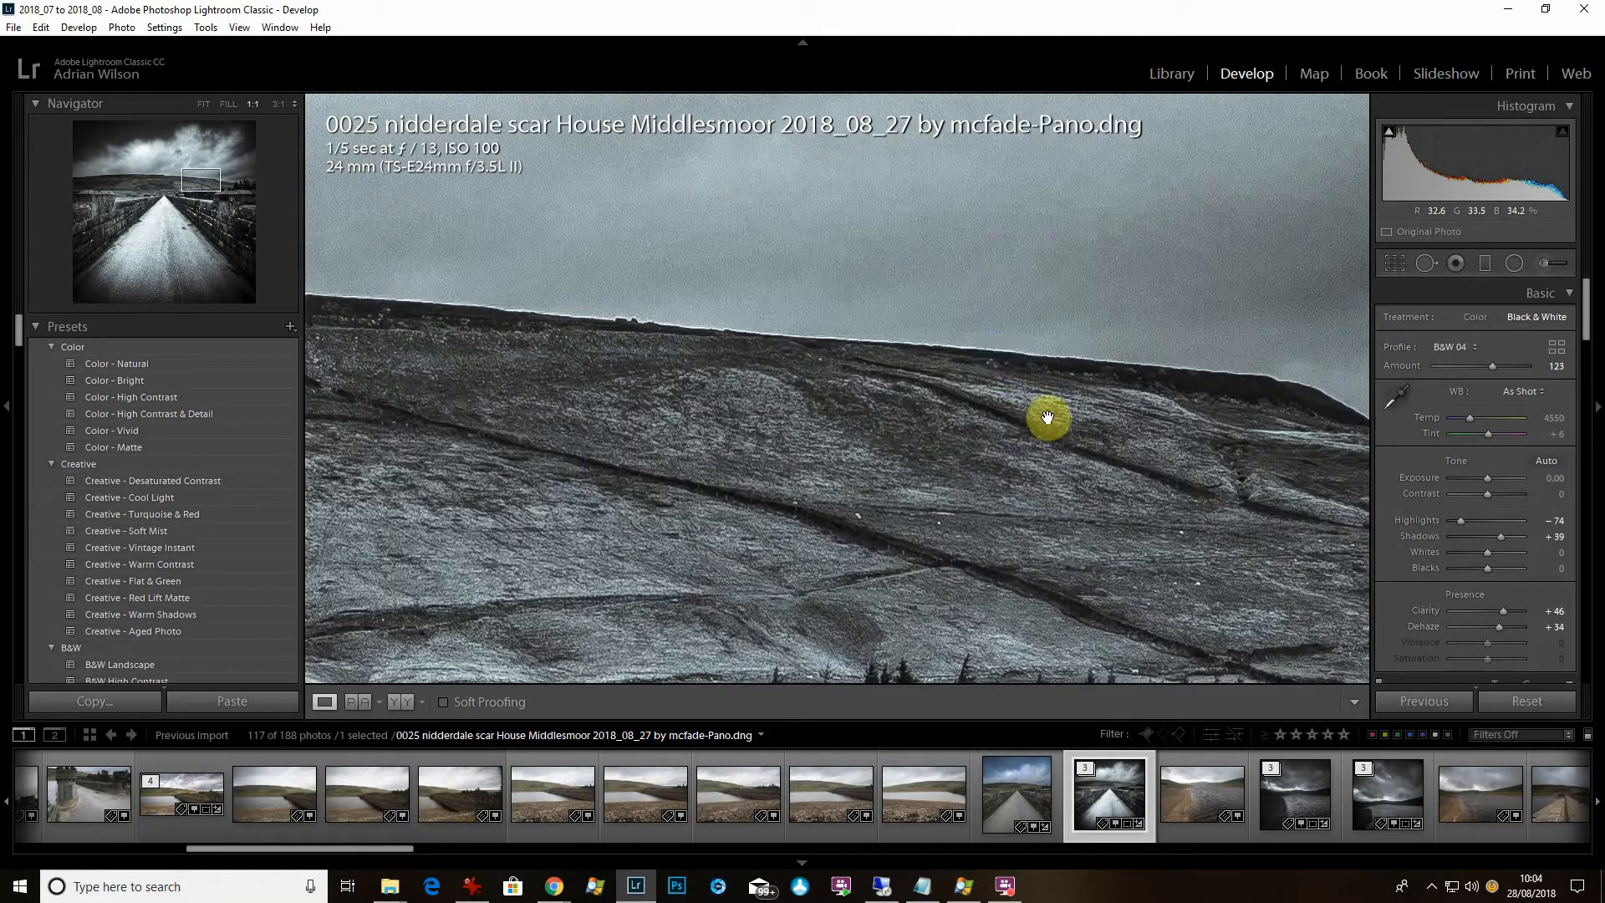
left_click(1002, 355)
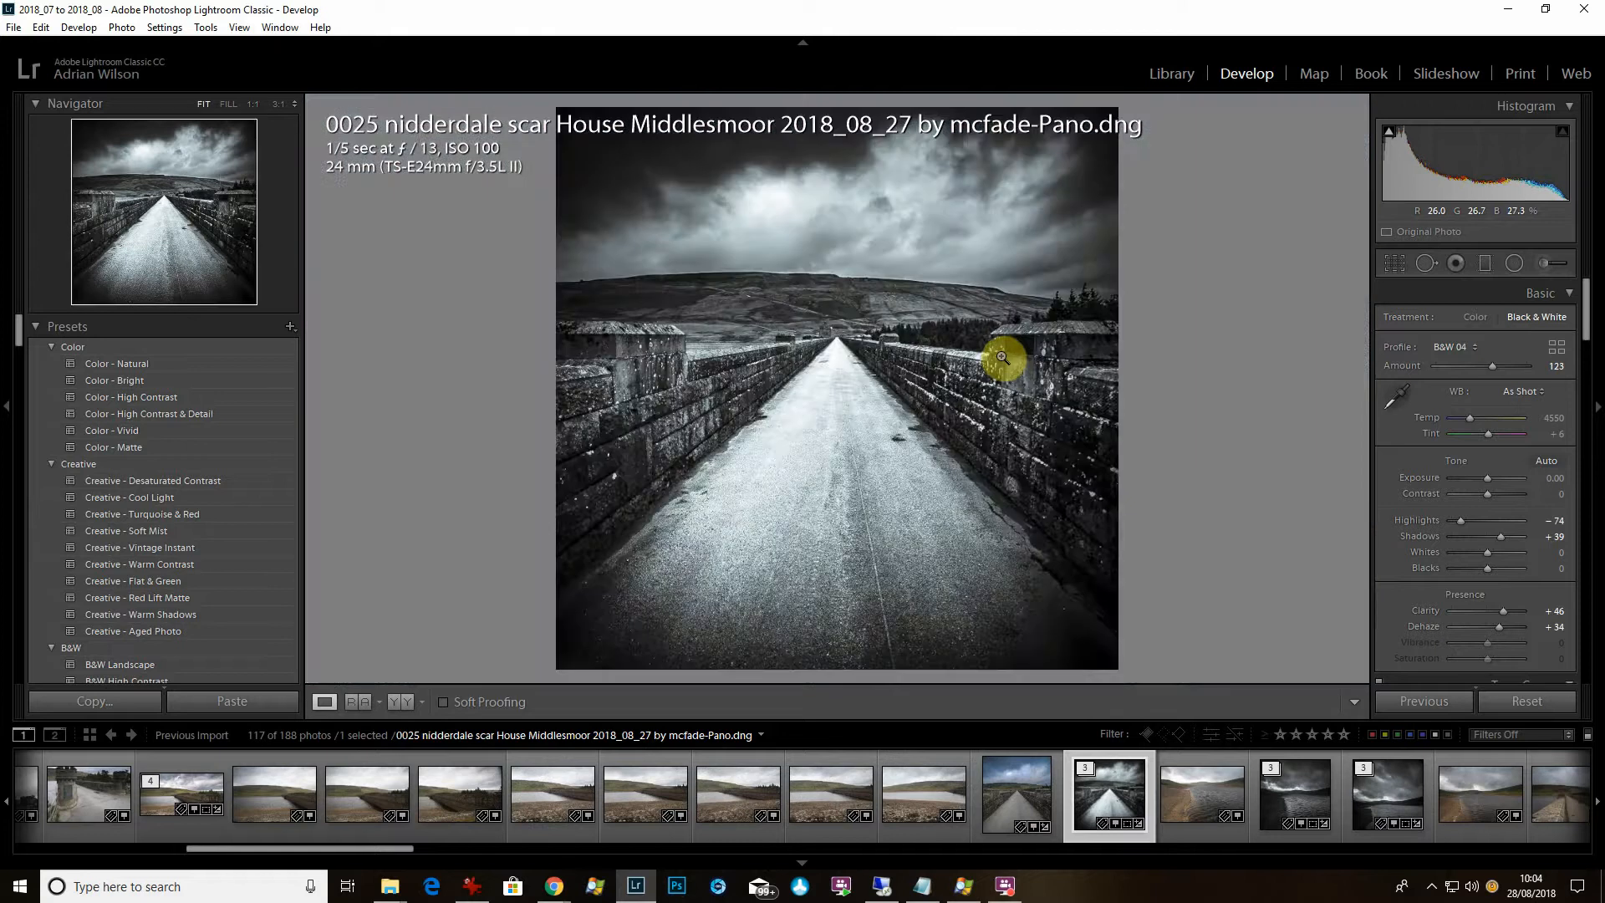
Paint a new Adjustment Brush stroke with Clarity -59 and size 5 along the horizon.
left_click(1543, 261)
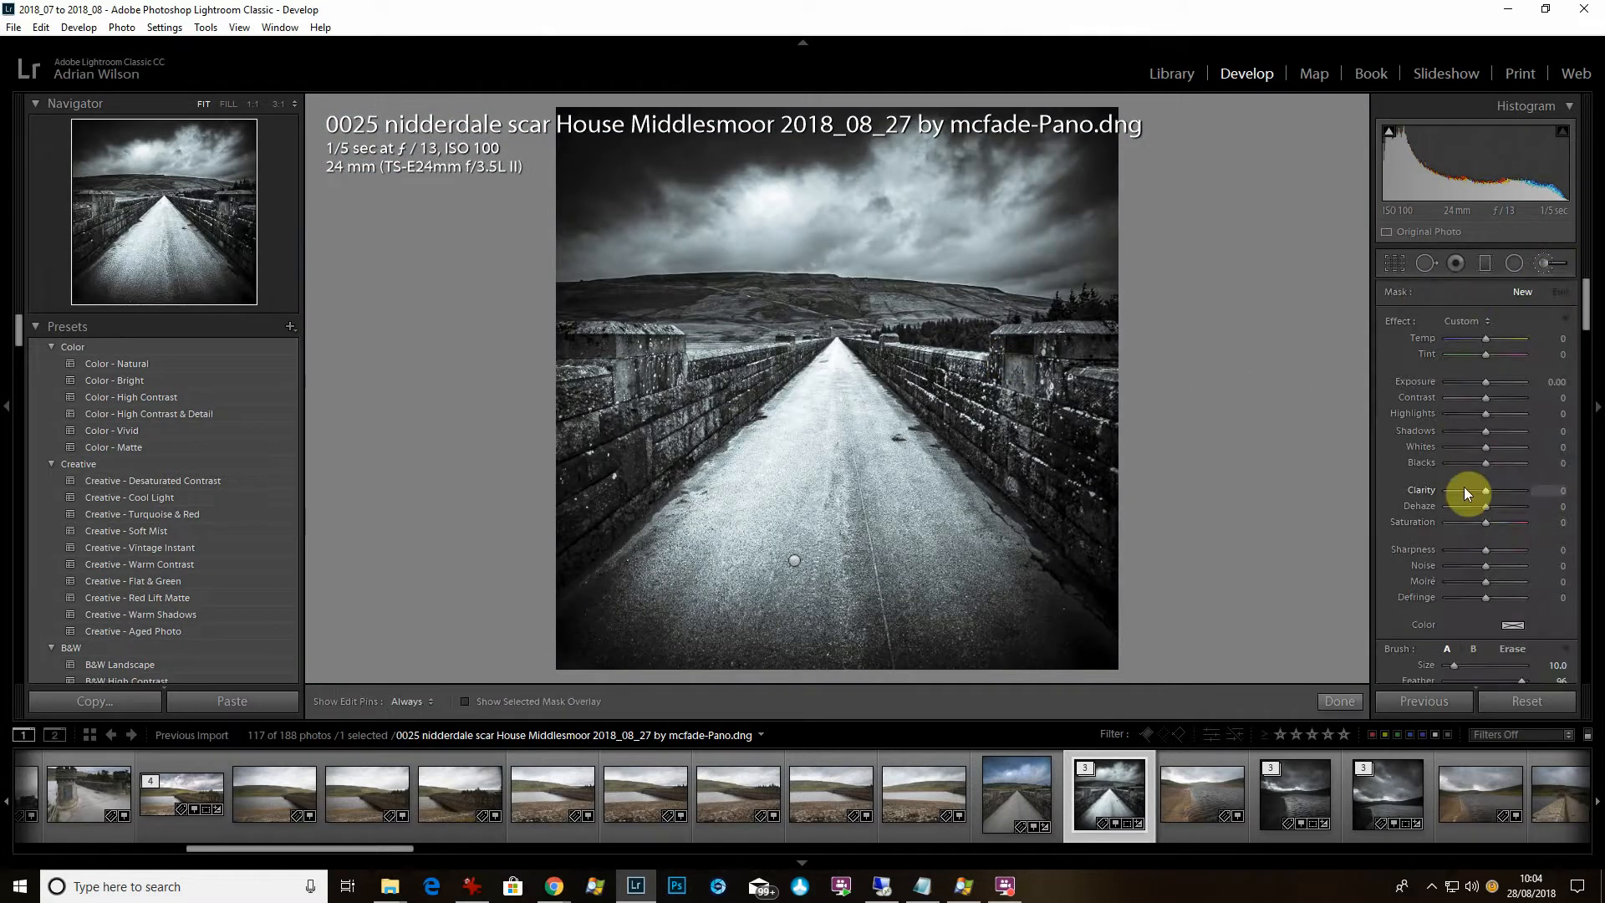
left_click(1463, 490)
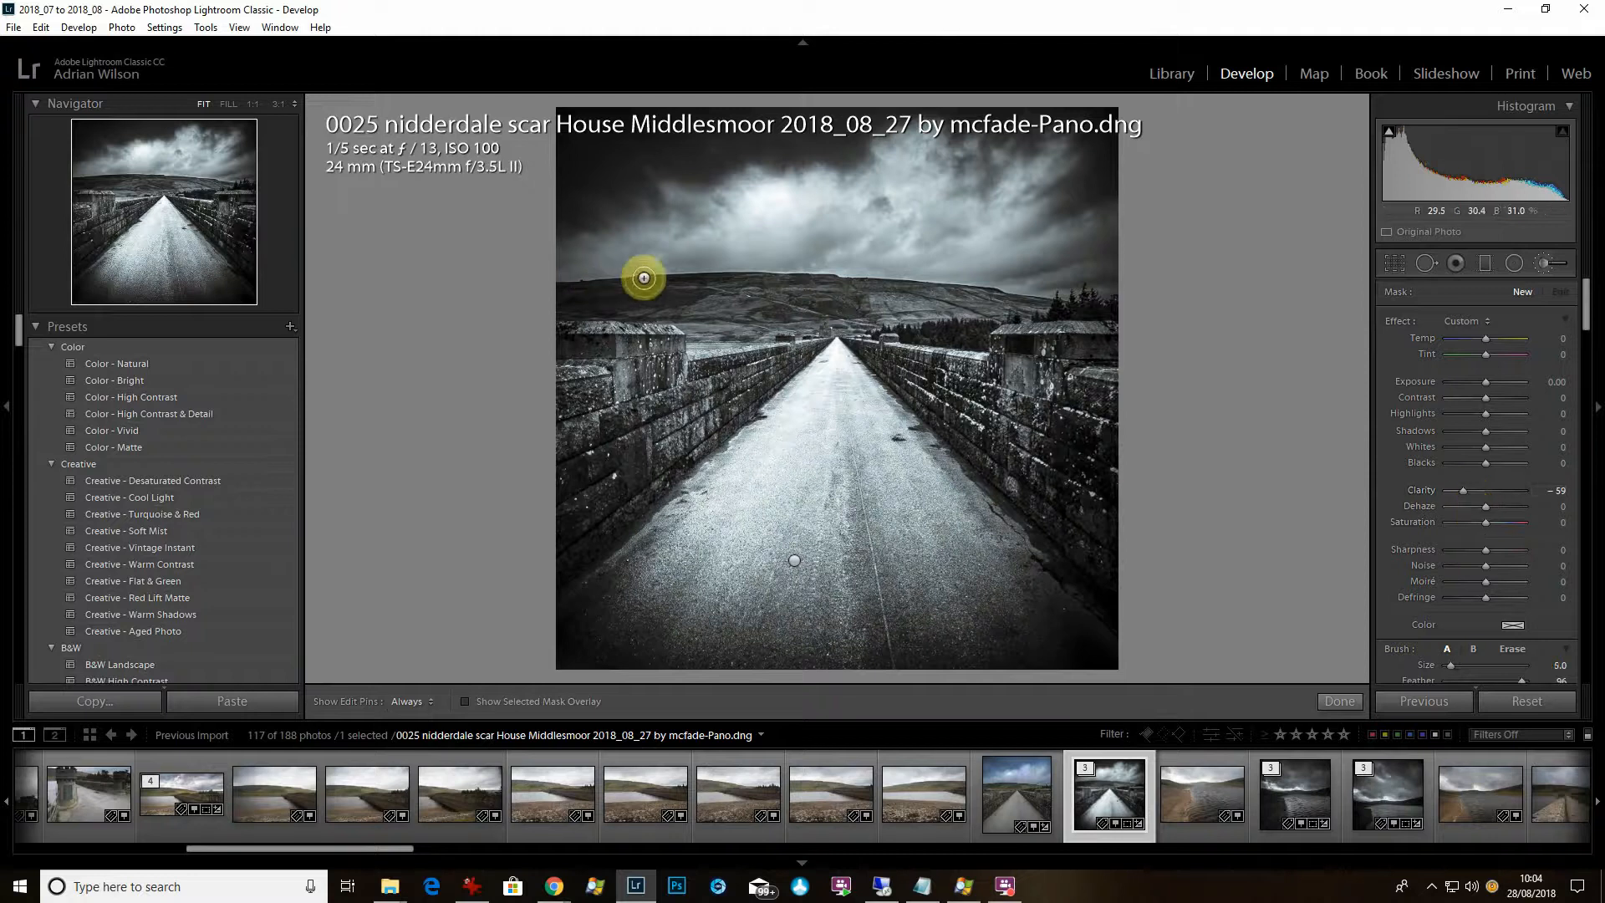
mouse_move(644, 277)
left_mouse_down()
mouse_move(1107, 305)
mouse_move(917, 273)
mouse_move(627, 263)
left_mouse_up()
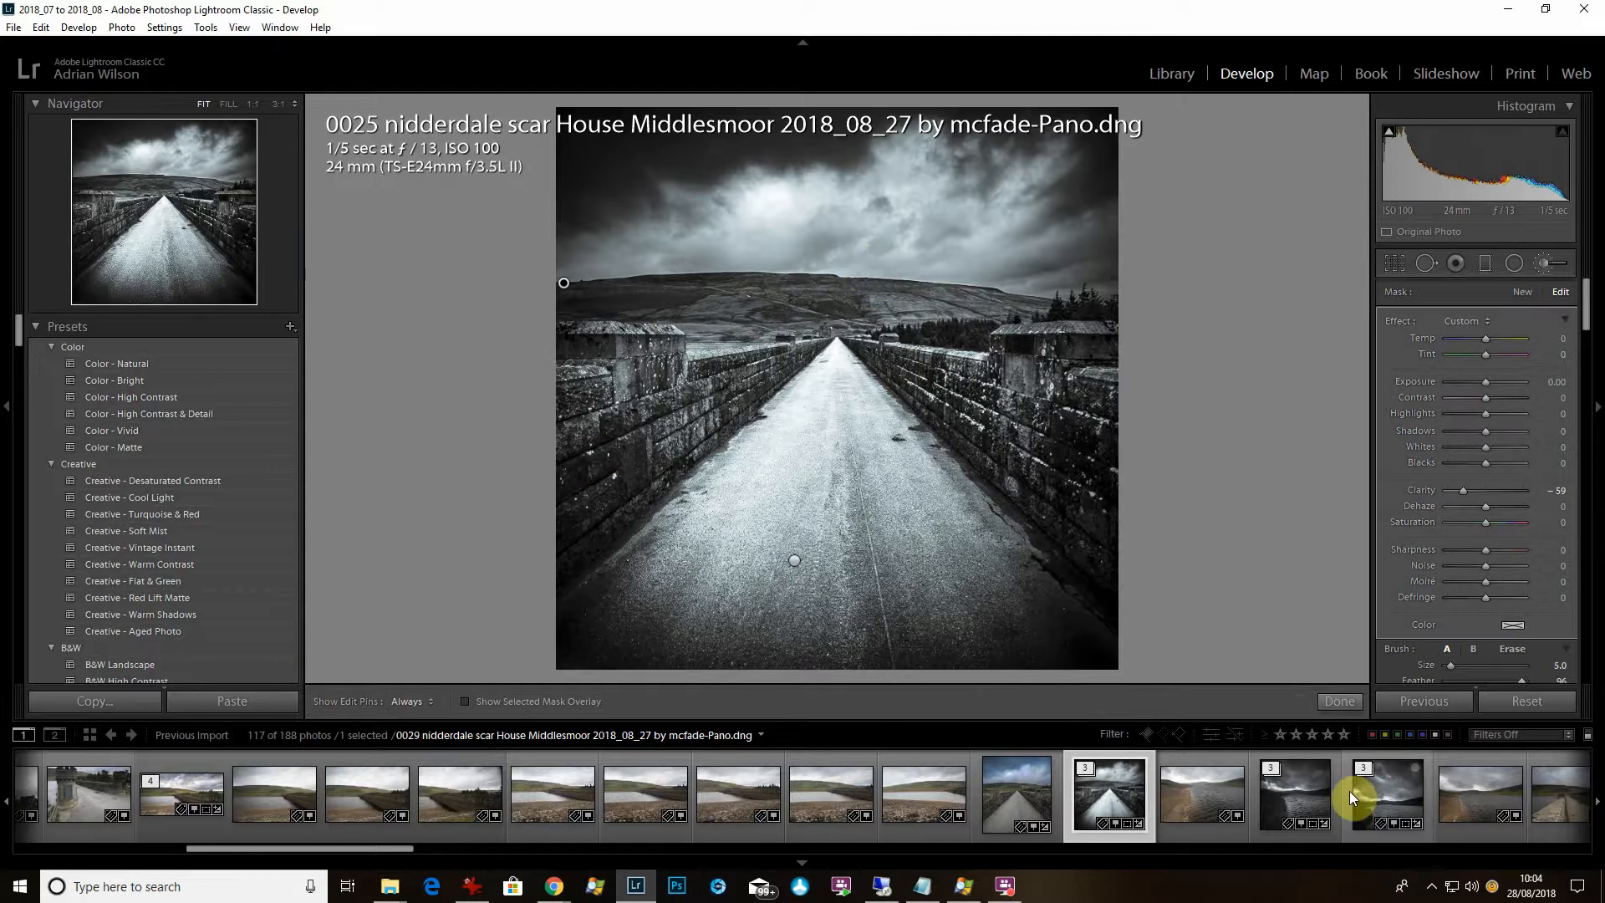
left_click(1346, 702)
Check the softened horizon and sky at 1:1, then return to the whole-photo view.
left_click(805, 289)
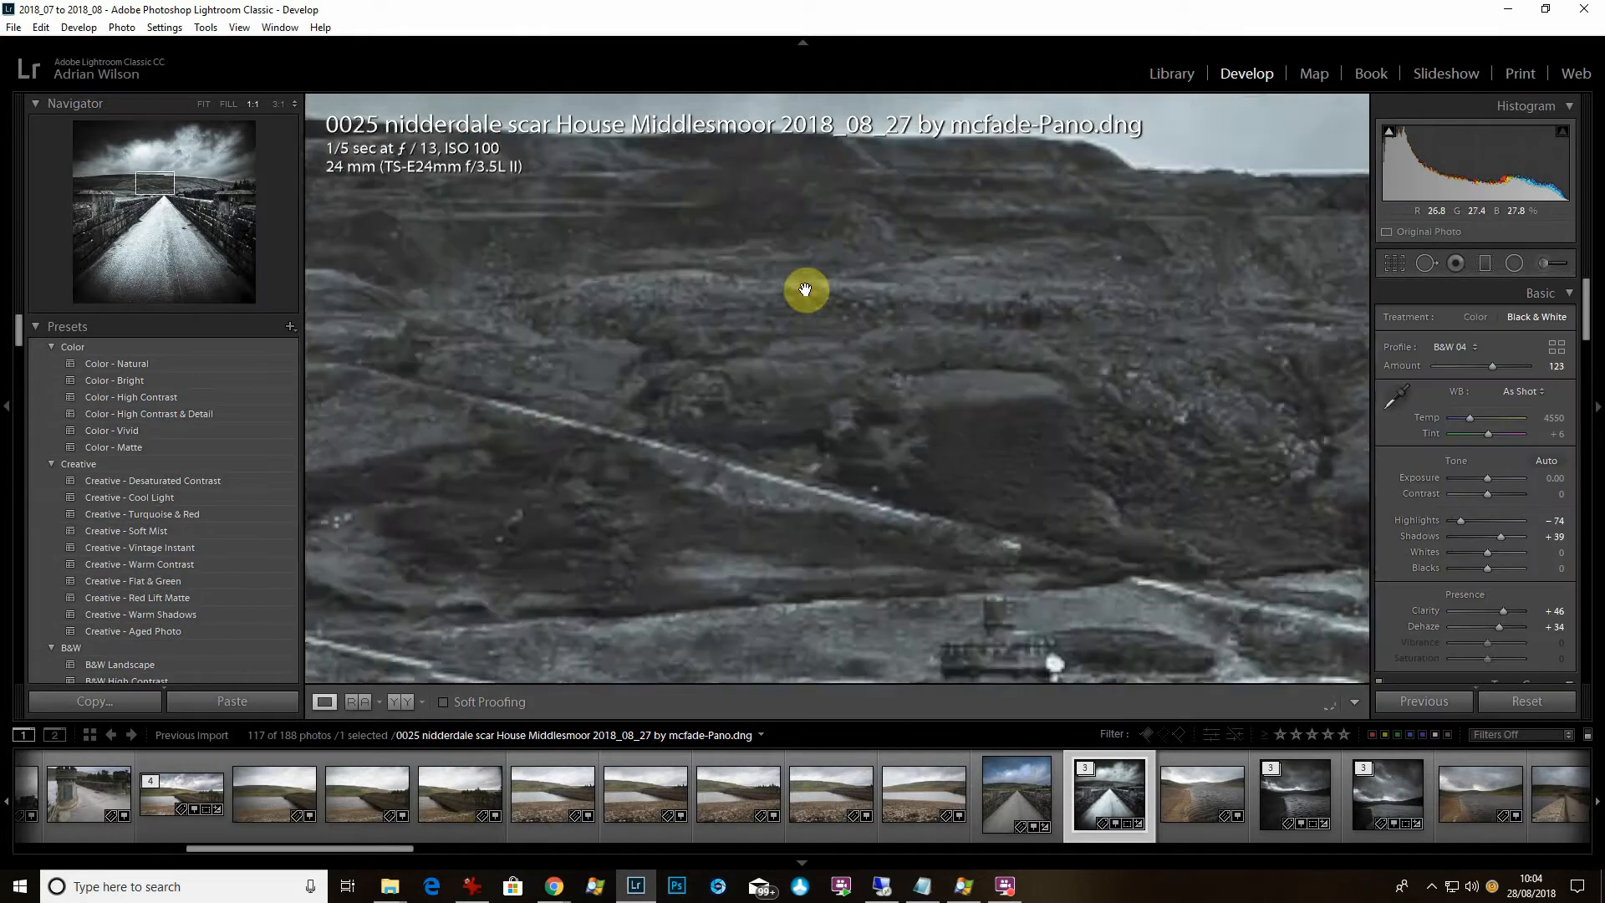
left_click_drag(921, 309, 772, 494)
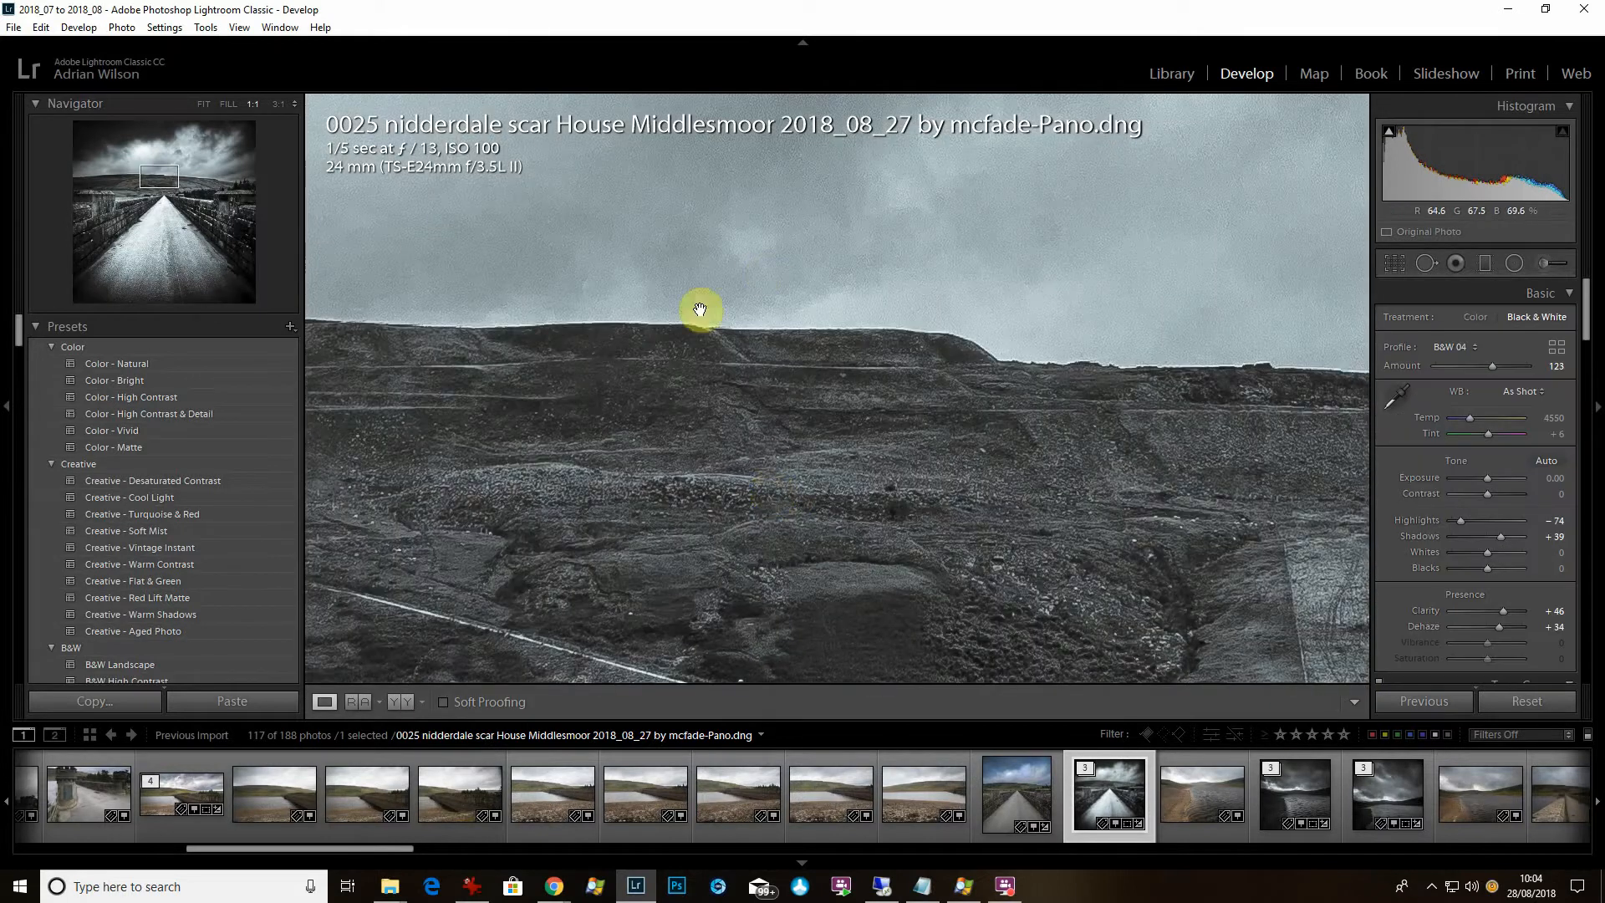
left_click_drag(1251, 362, 967, 473)
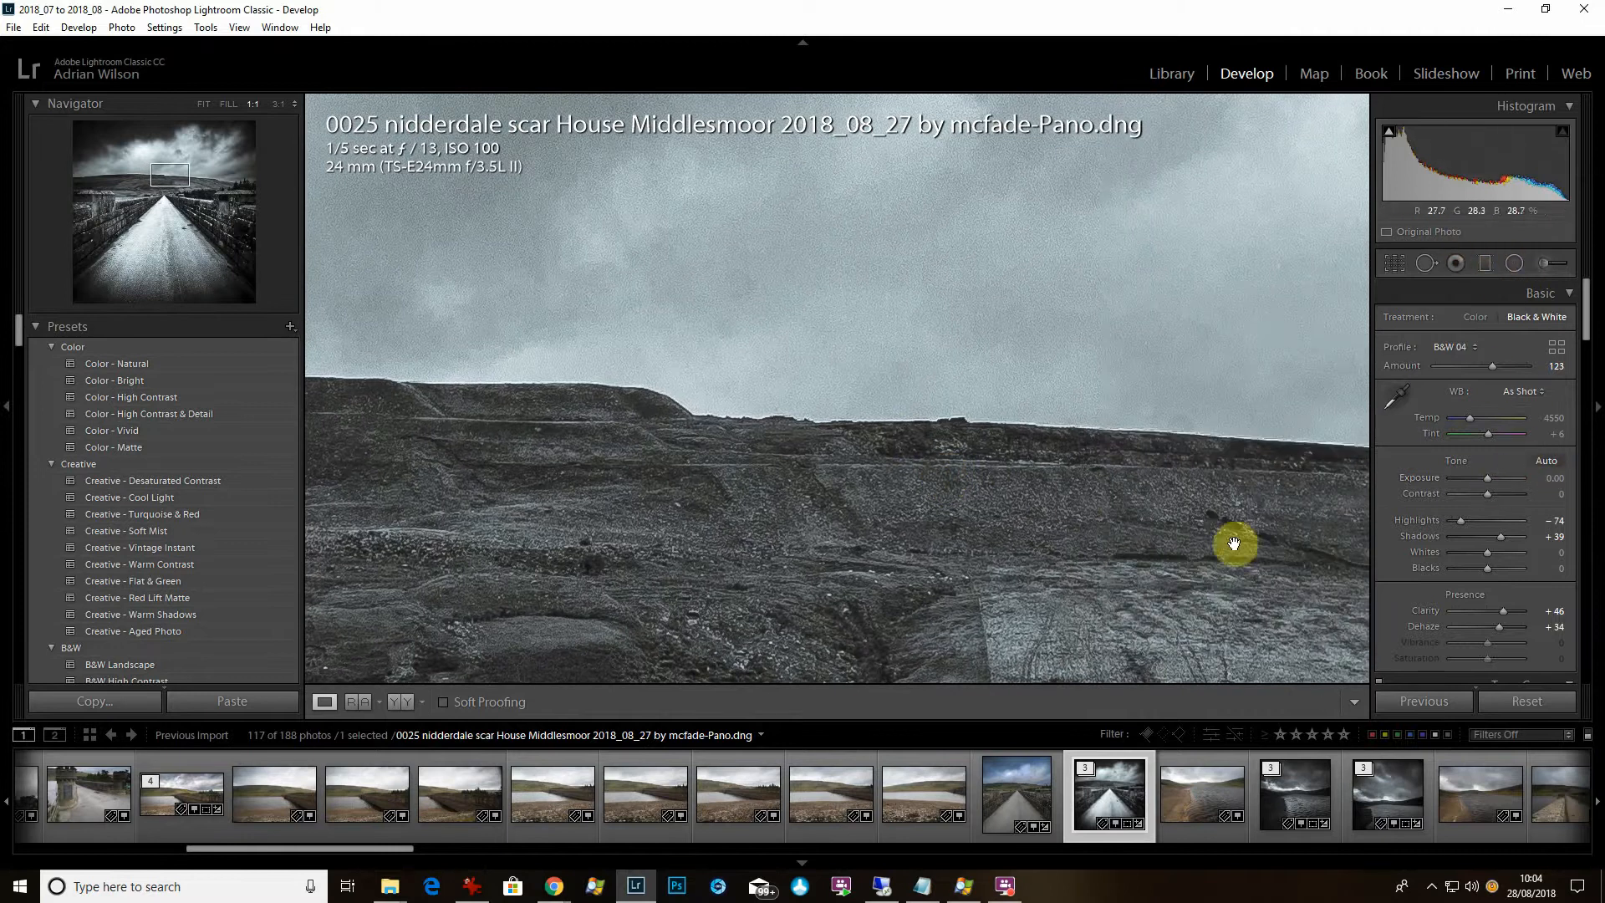
left_click(1020, 494)
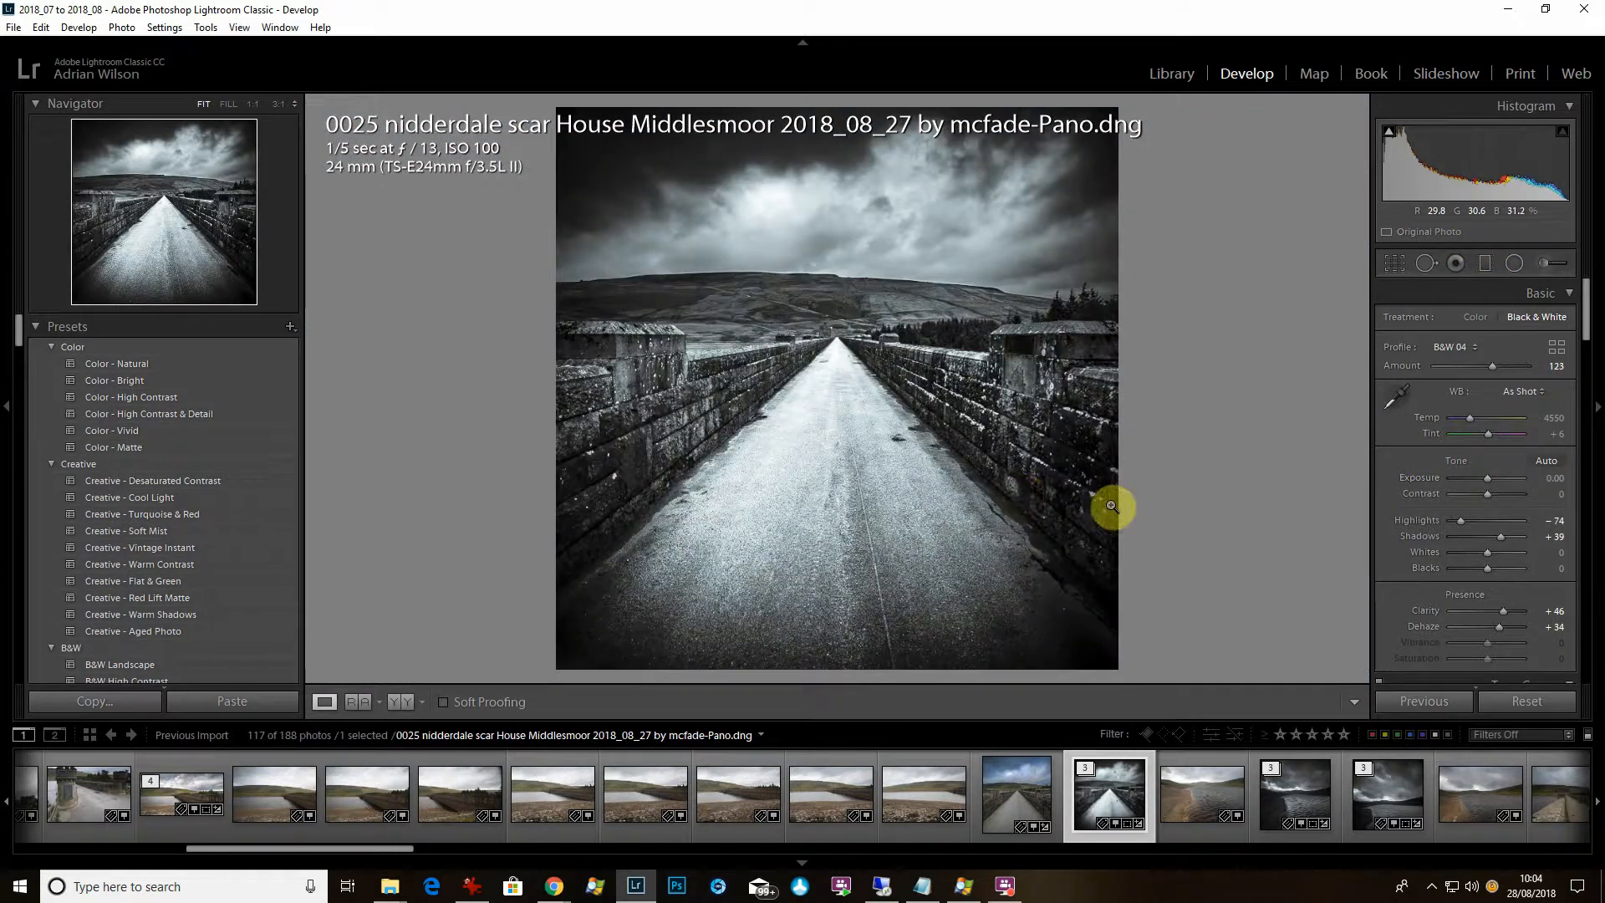
Create a virtual copy of the Pano DNG and reset it to default Adobe Color settings.
right_click(1086, 800)
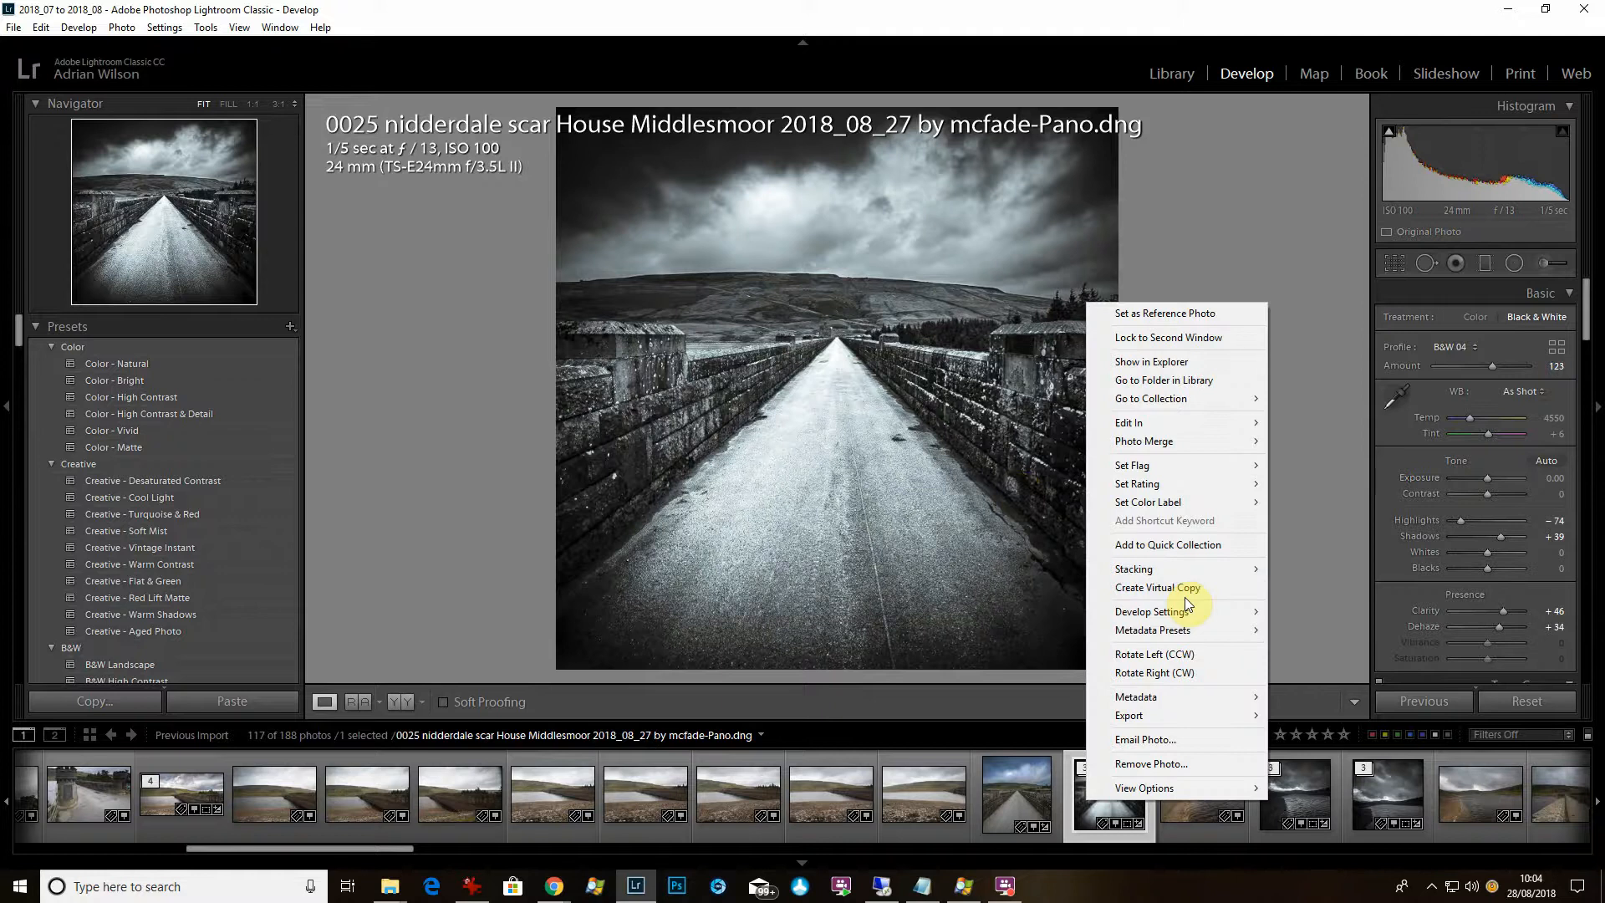
left_click(1184, 593)
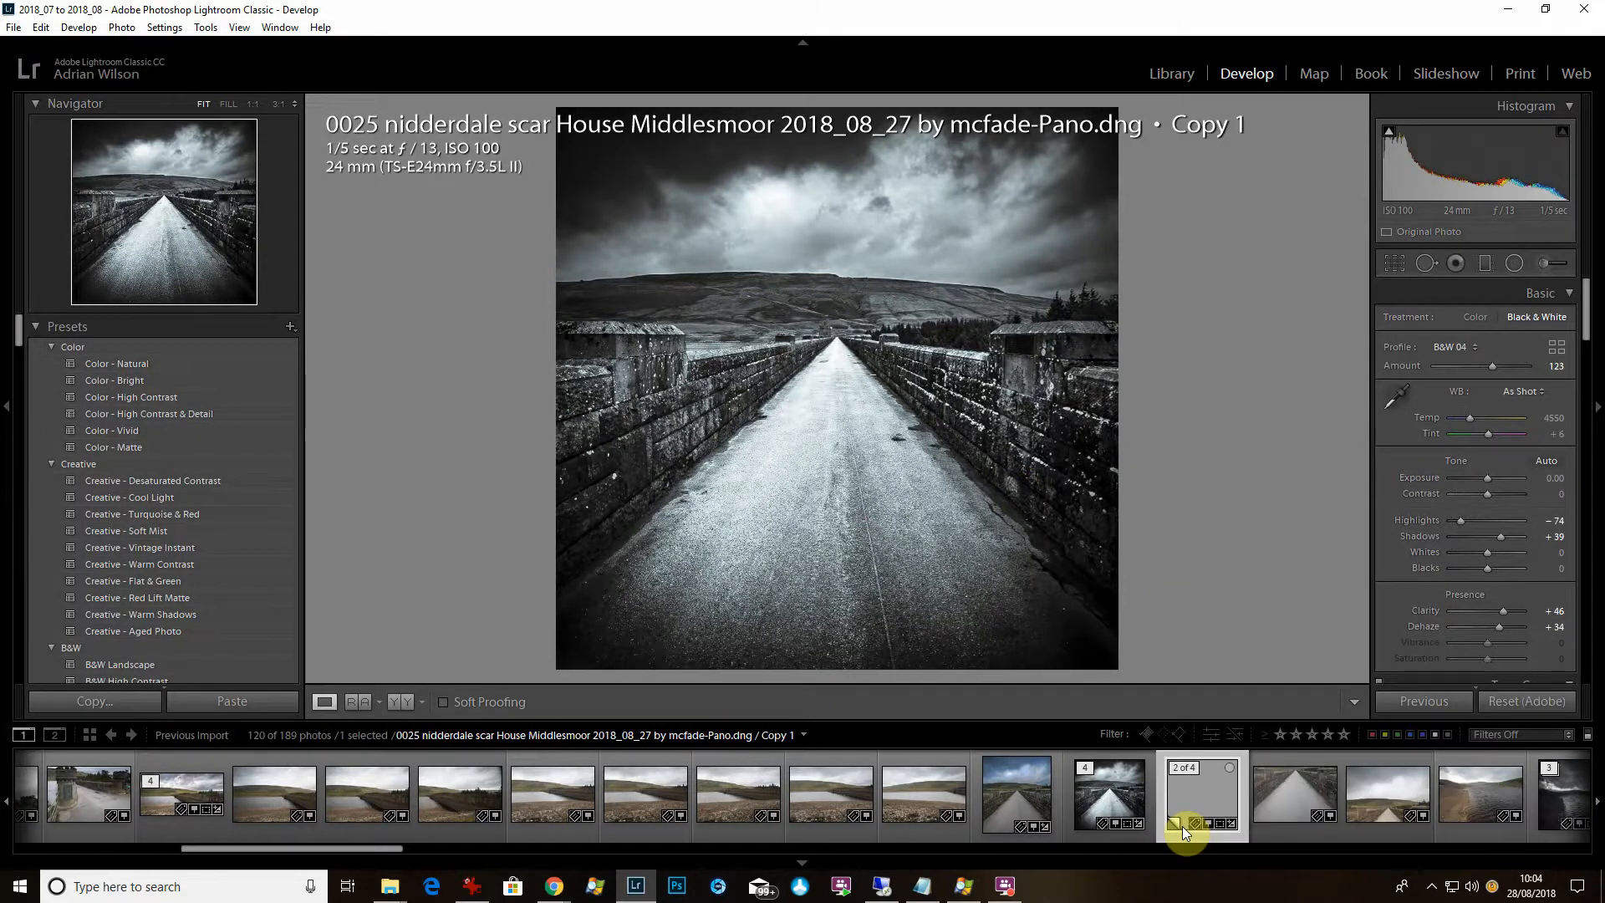
key("ctrl+shift+r")
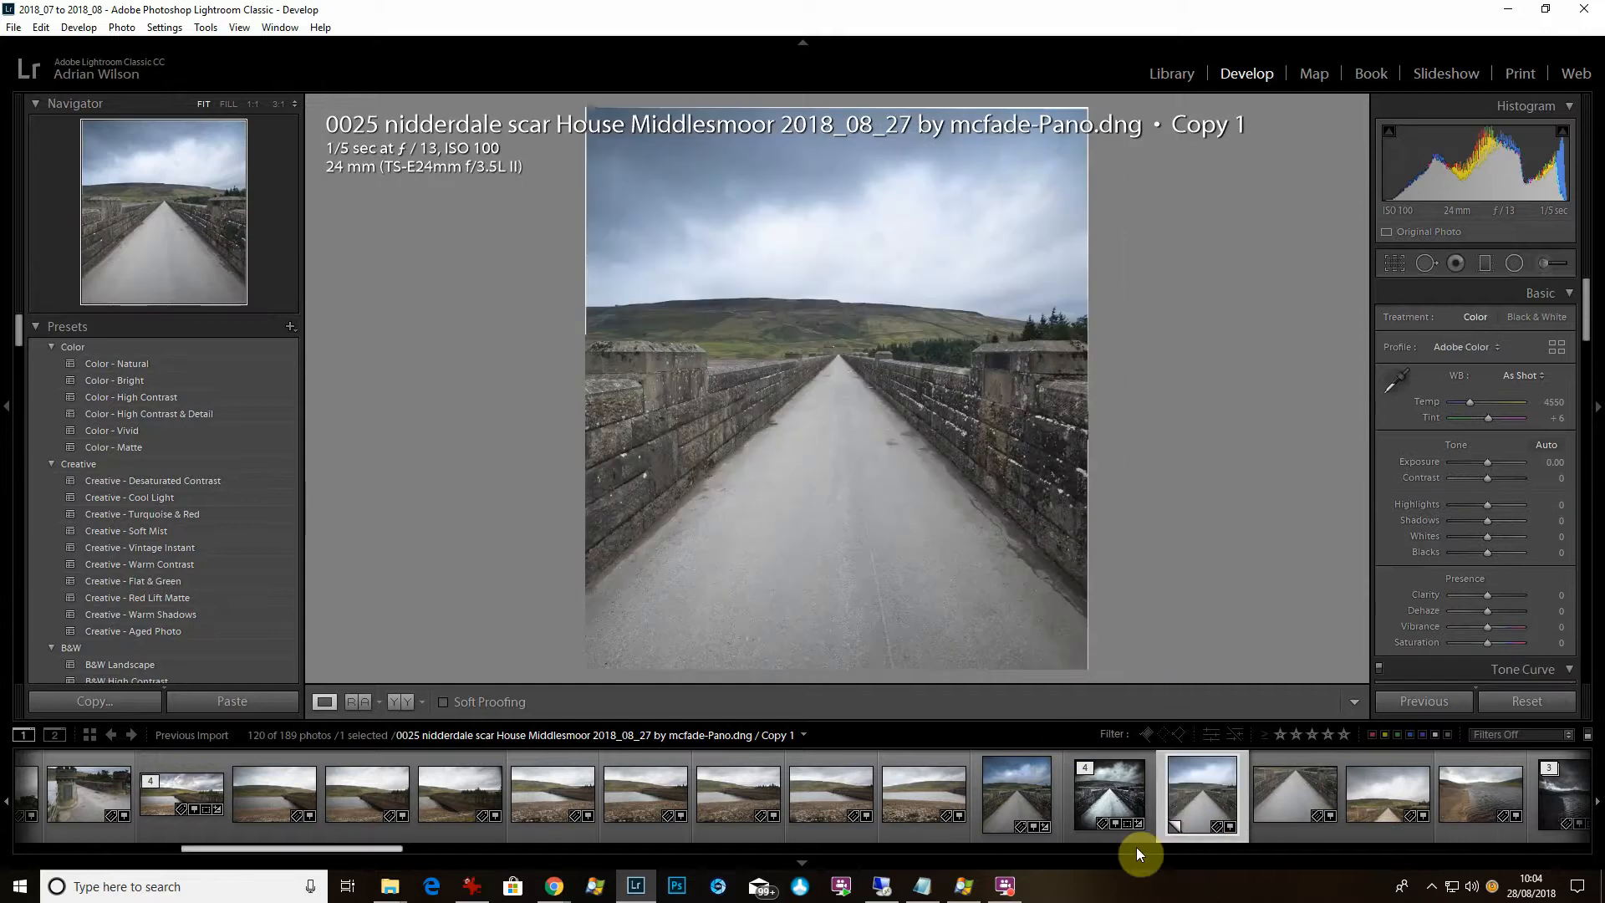